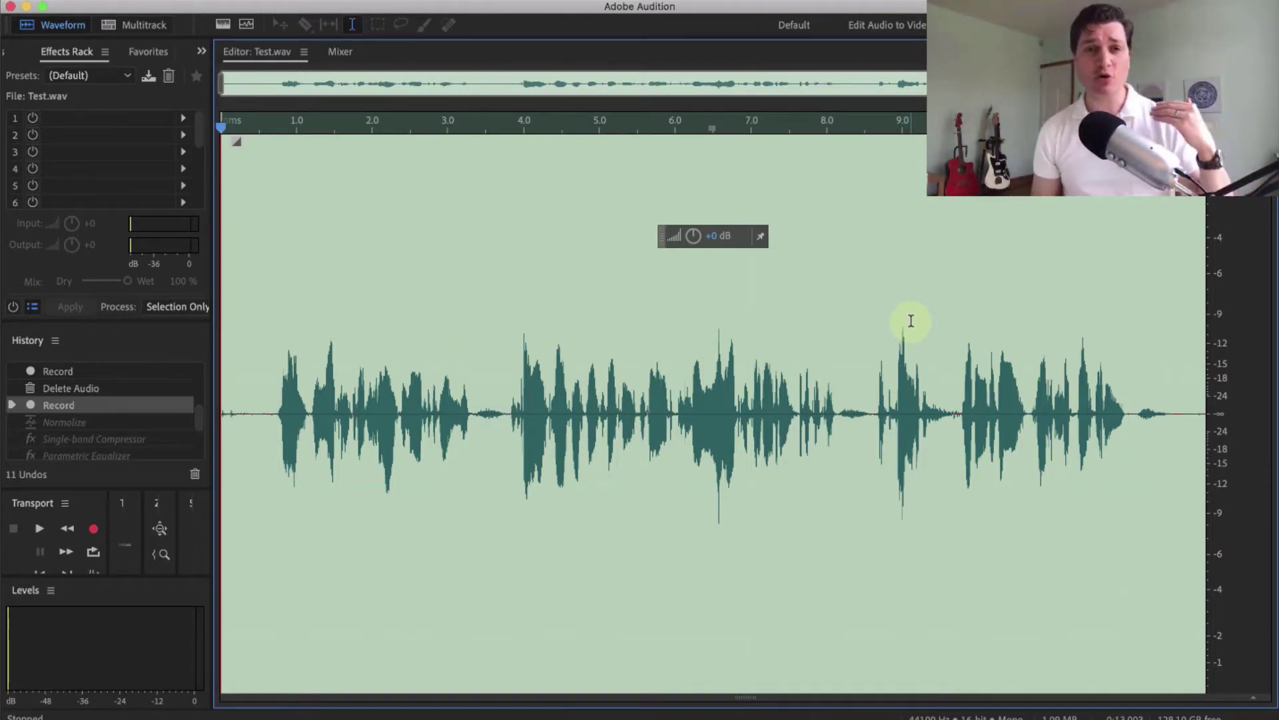
- Listen to the unprocessed 13-second Test.wav voice recording, then stop playback
click(40, 530)
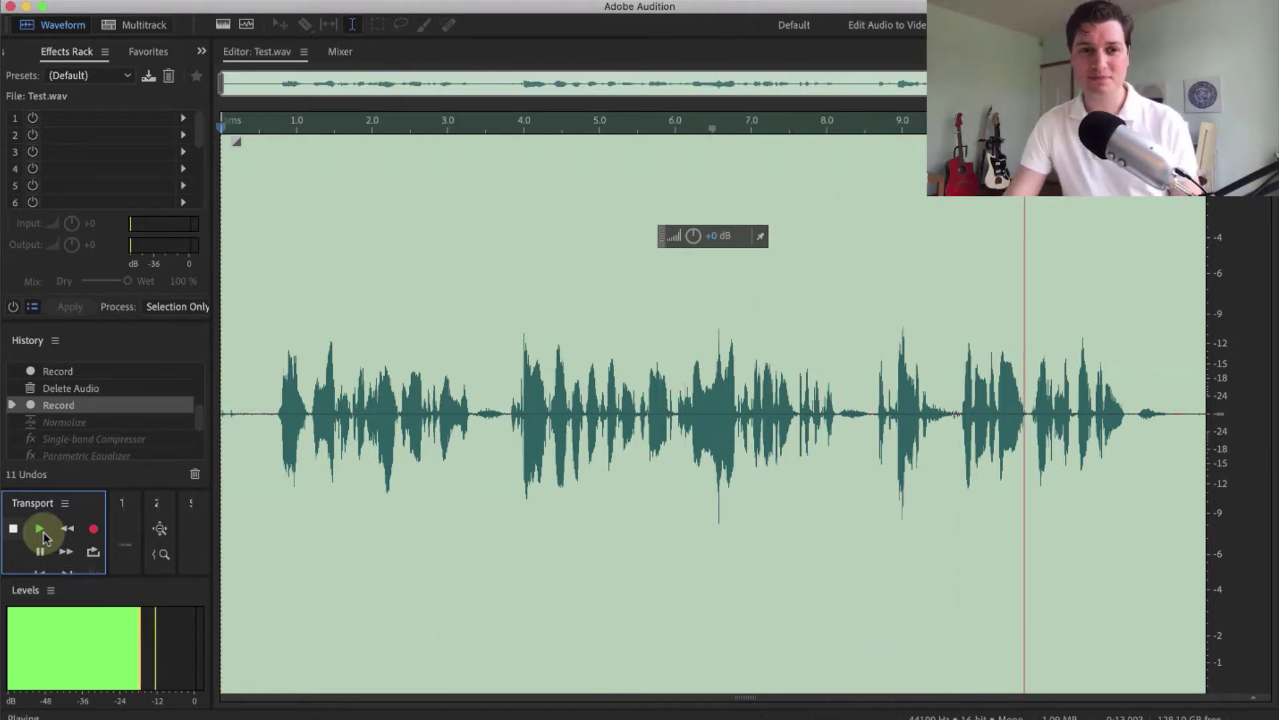
click(14, 529)
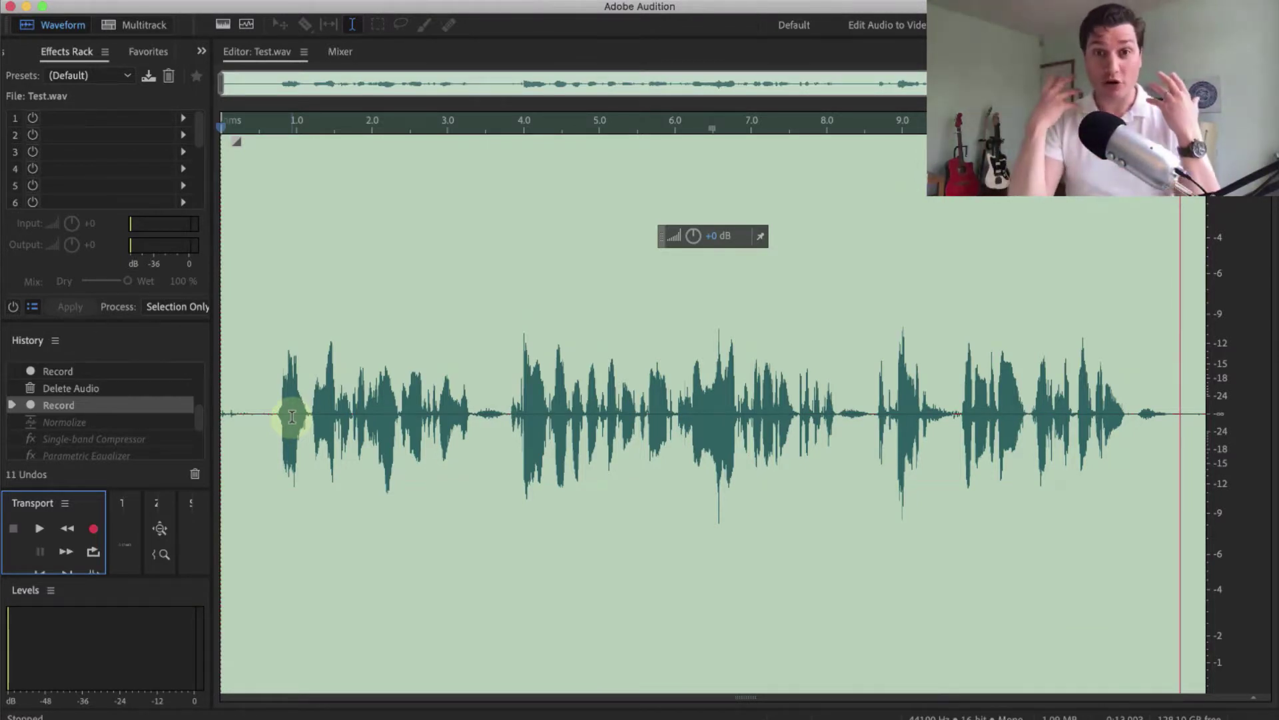
- Normalize the whole Test.wav recording to -3 dB with Normalize (process) set to decibels
click(348, 6)
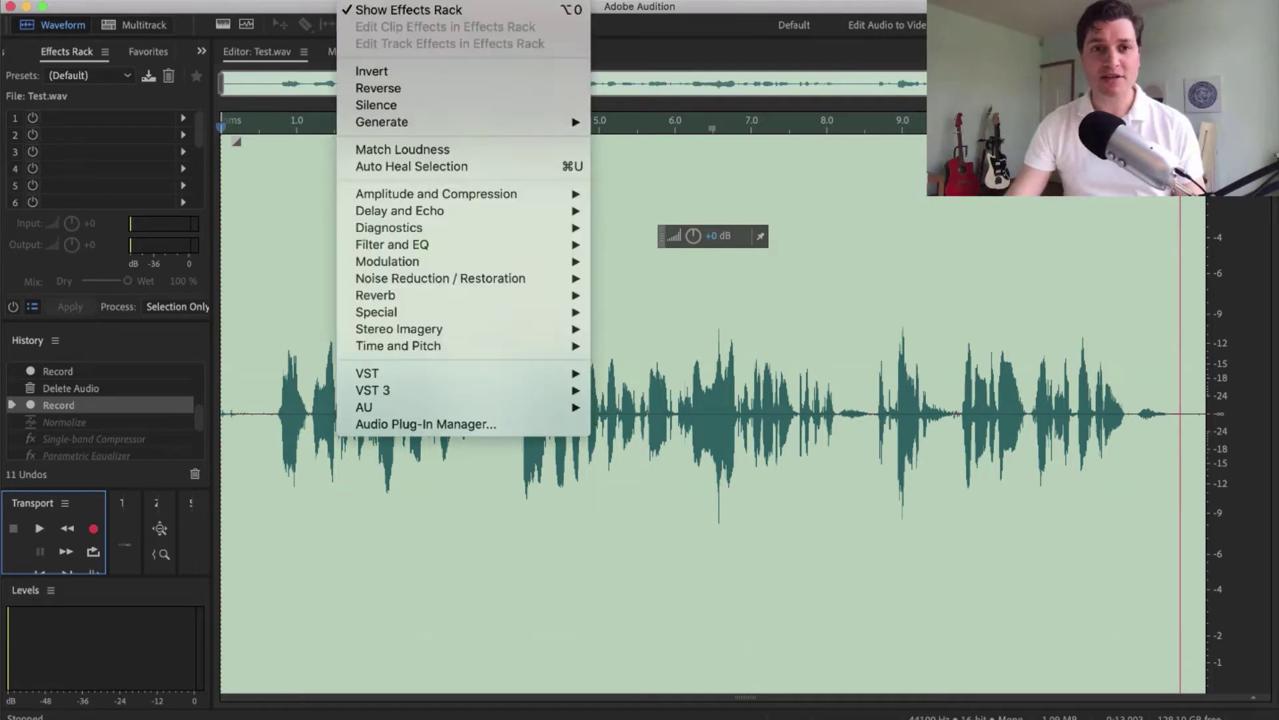
mouse_move(424, 198)
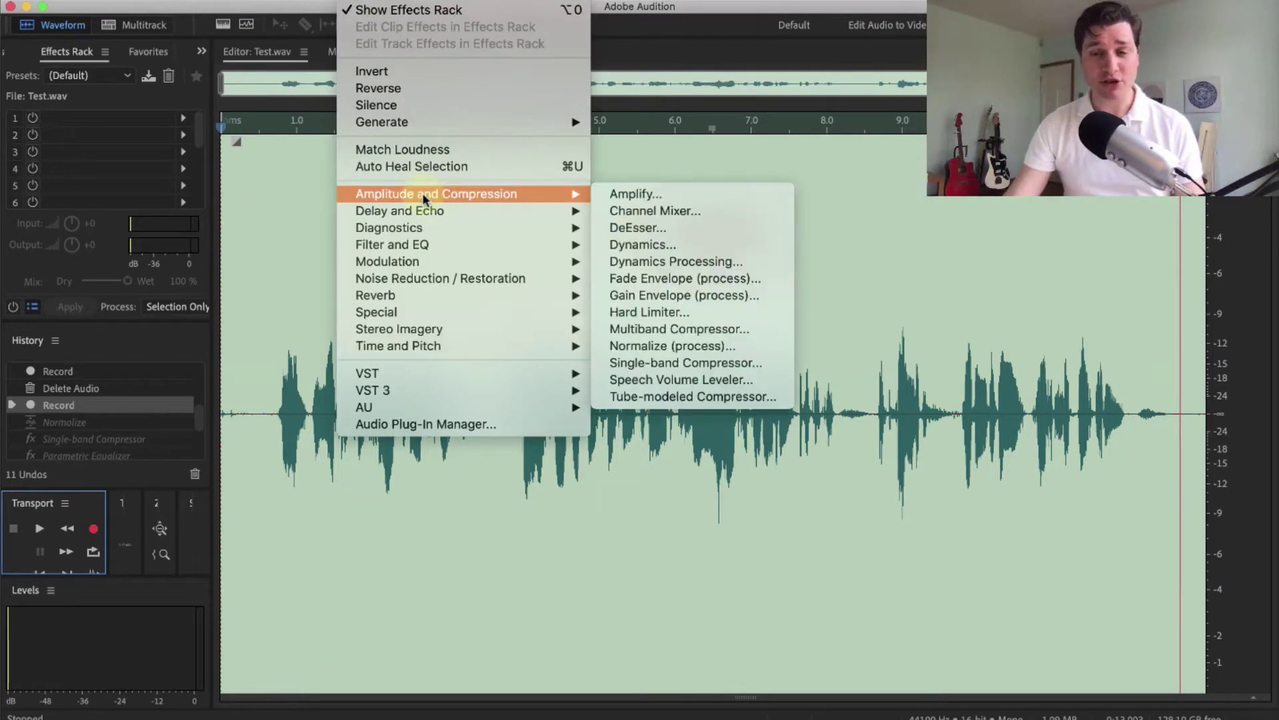
click(645, 346)
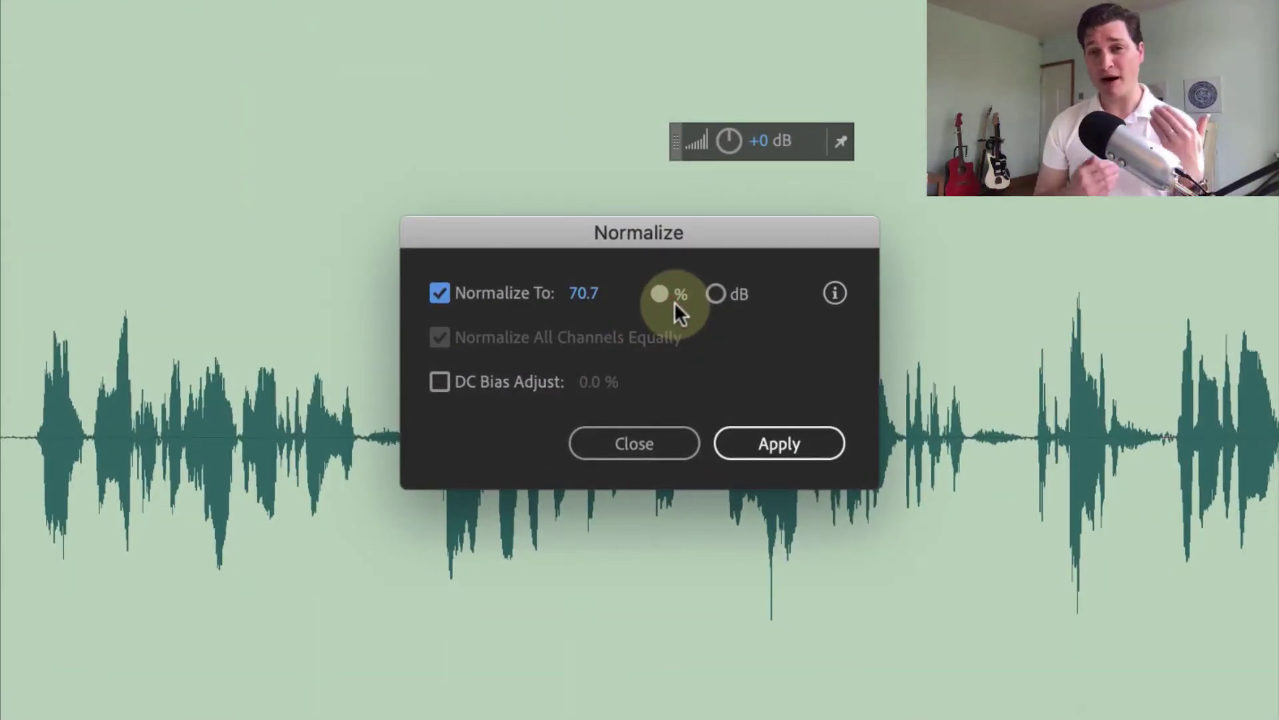
click(708, 295)
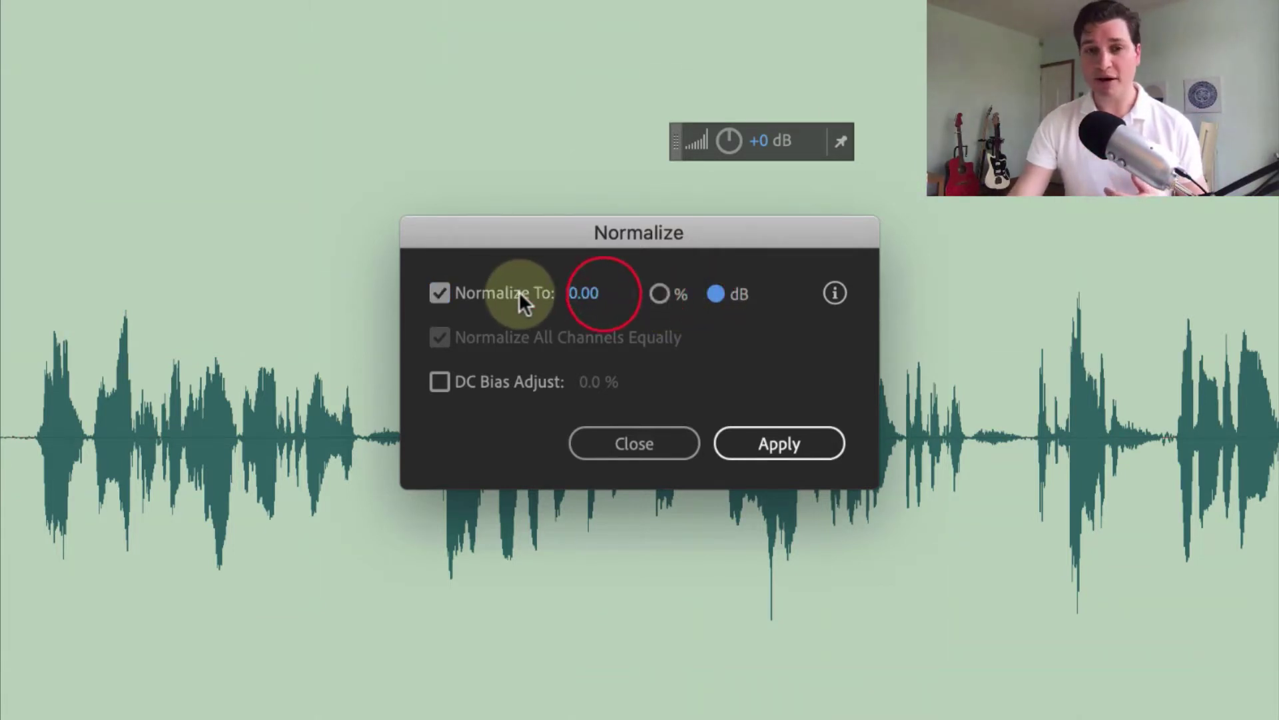
click(571, 292)
key(BackSpace)
text(-3)
click(763, 445)
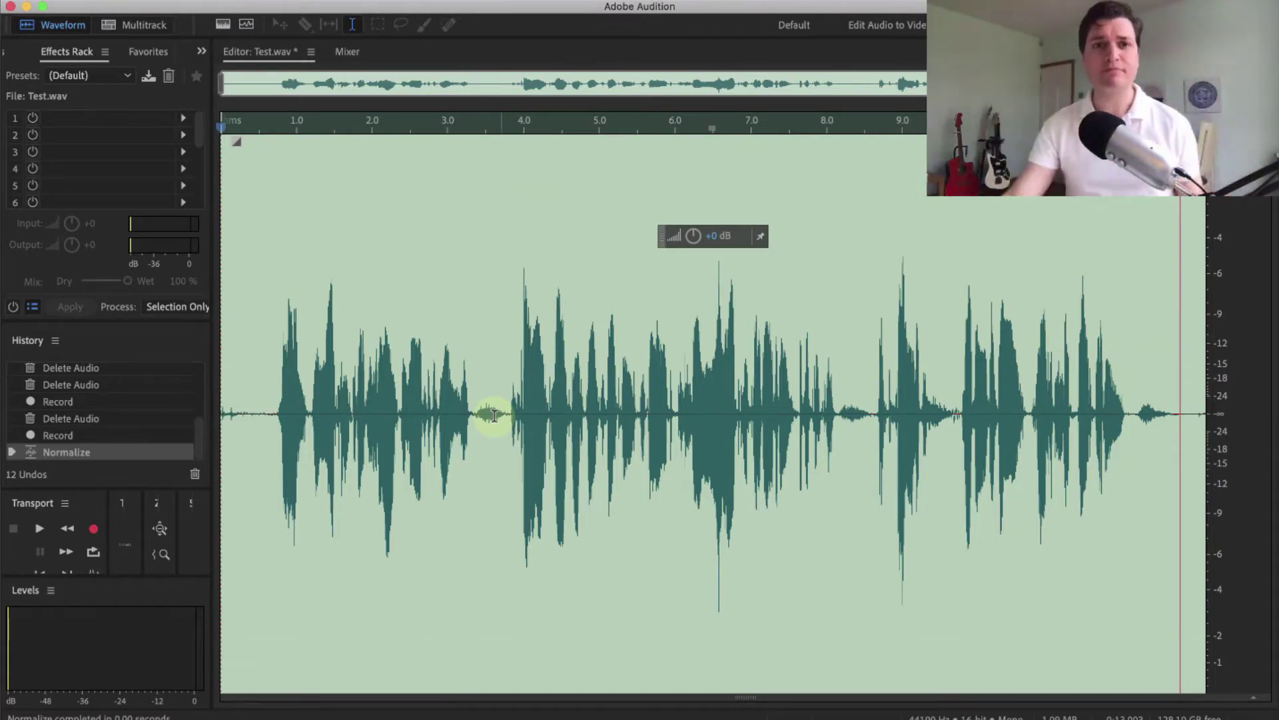
- Load the Single-band Compressor's Voice Over preset and preview the compressed audio
click(356, 6)
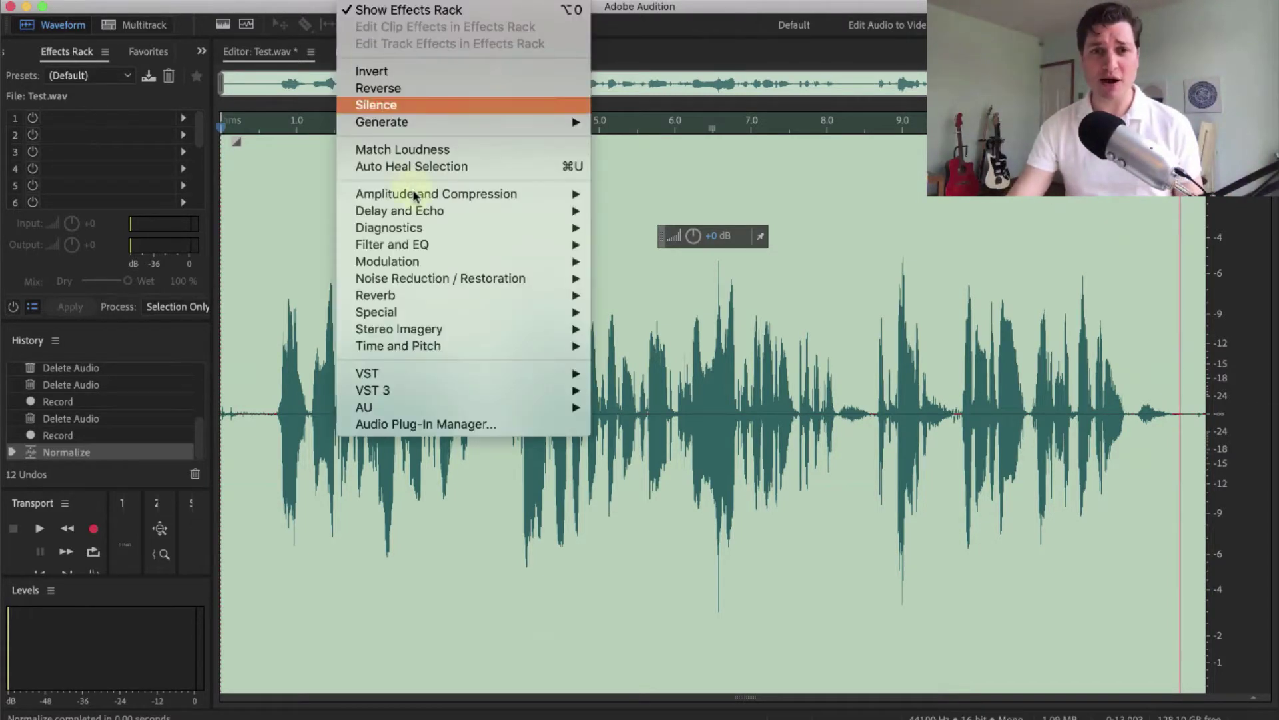
mouse_move(413, 195)
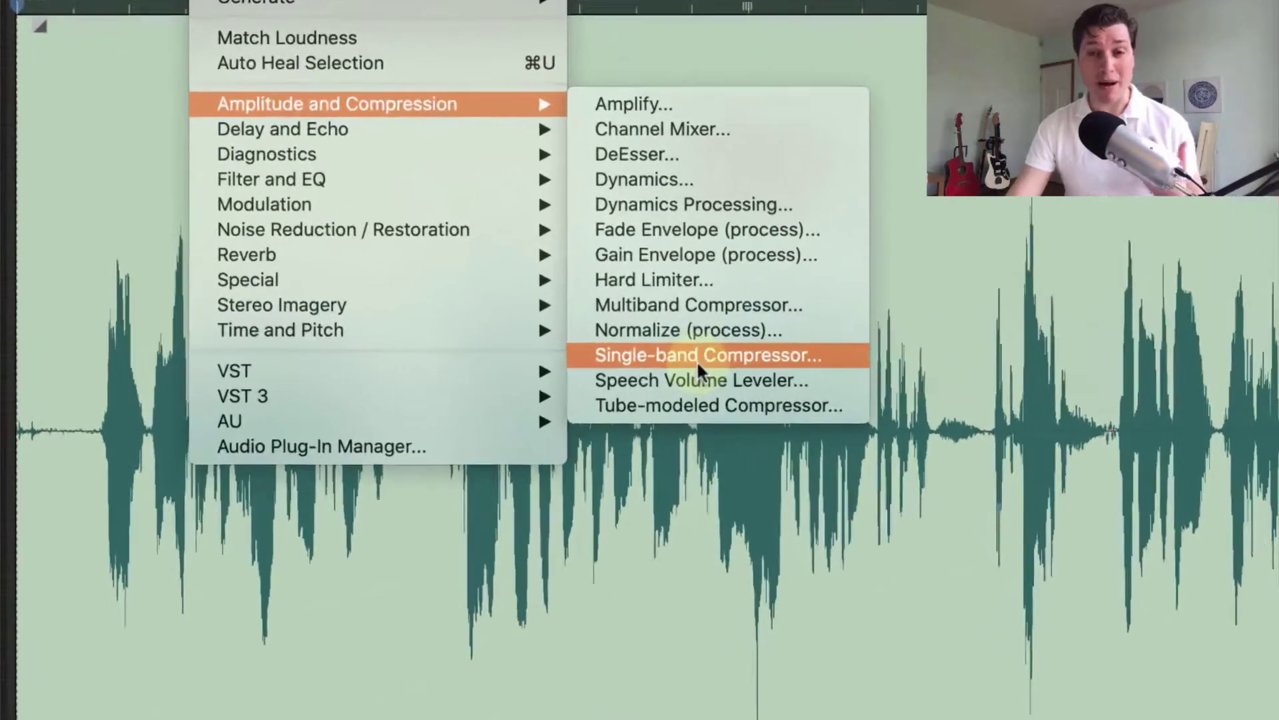
click(680, 364)
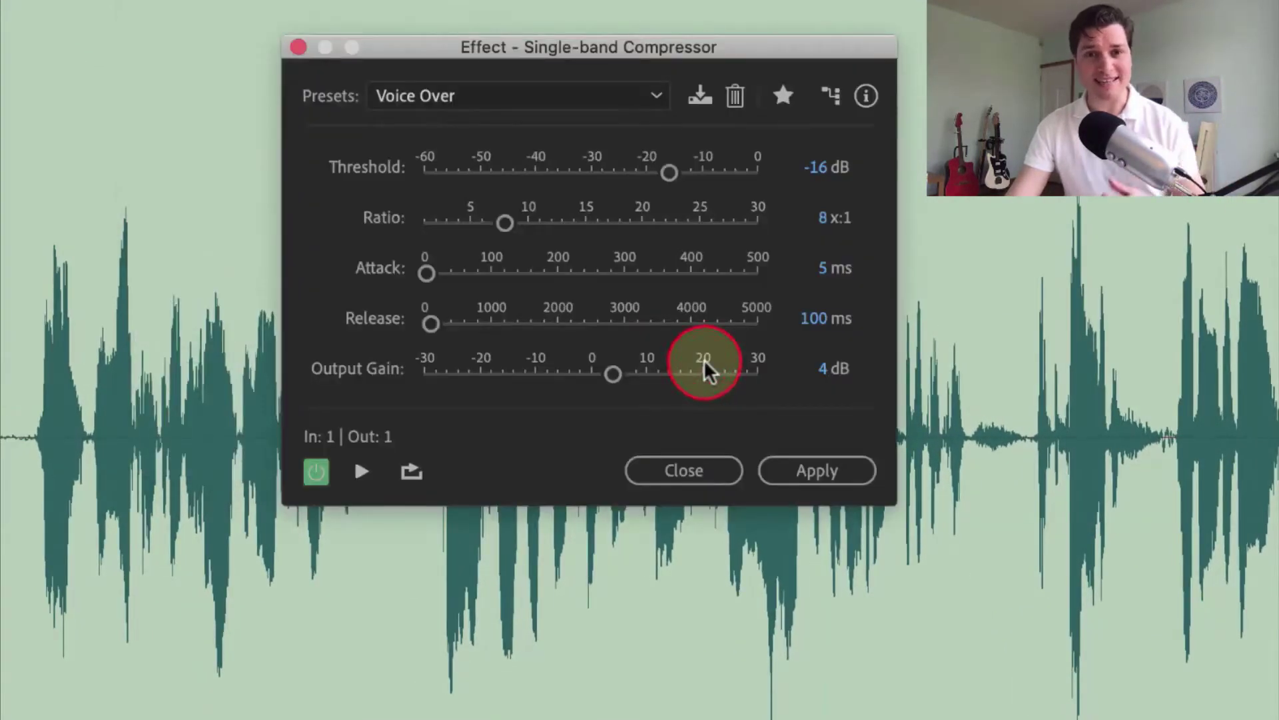
click(561, 96)
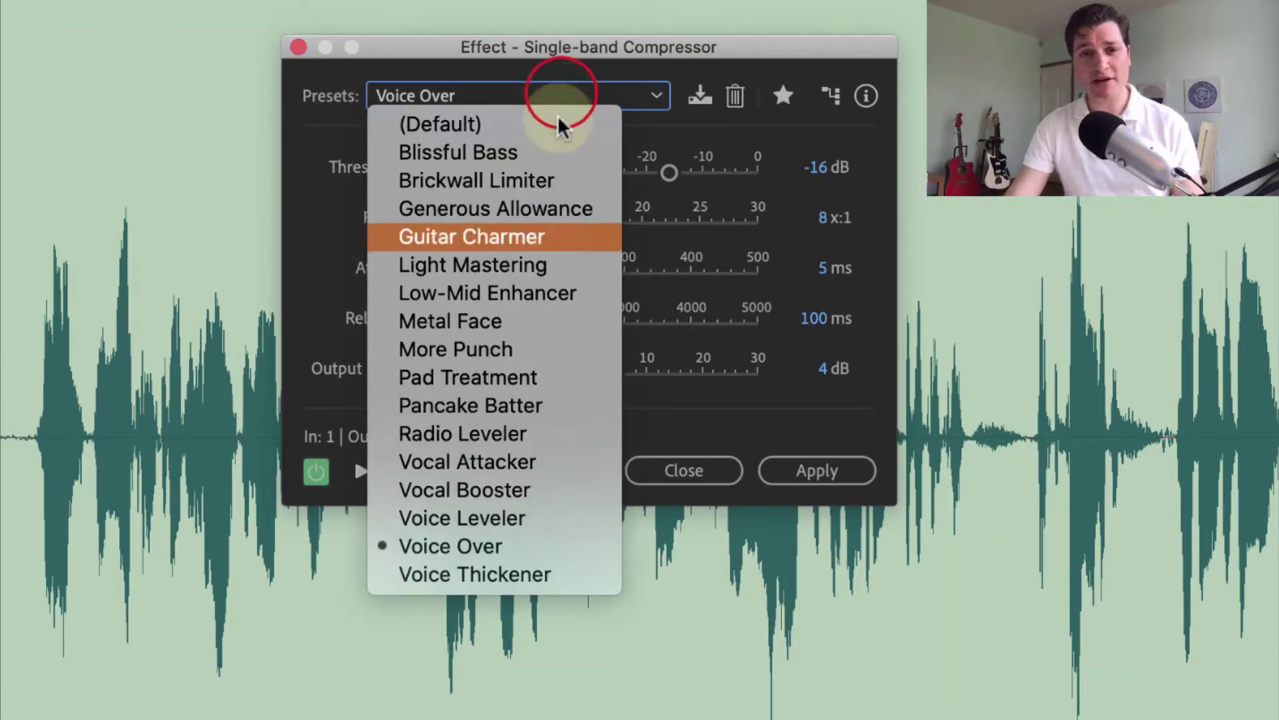
click(510, 545)
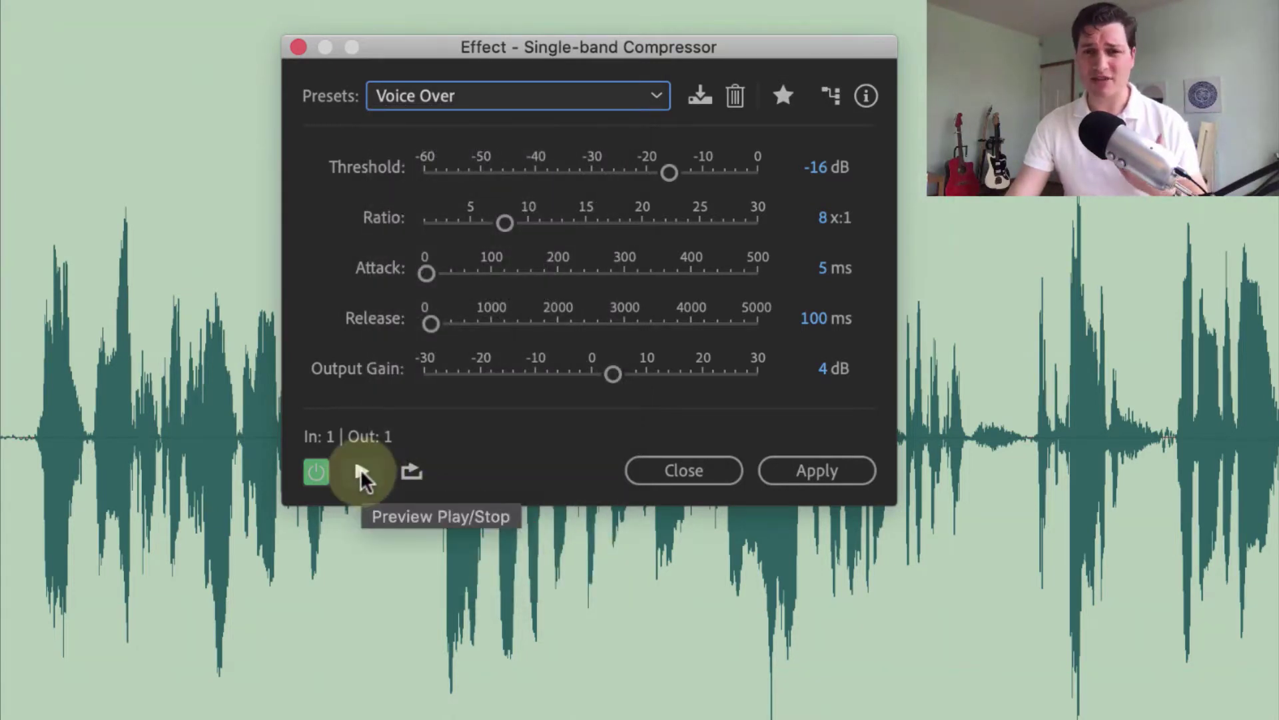
click(361, 471)
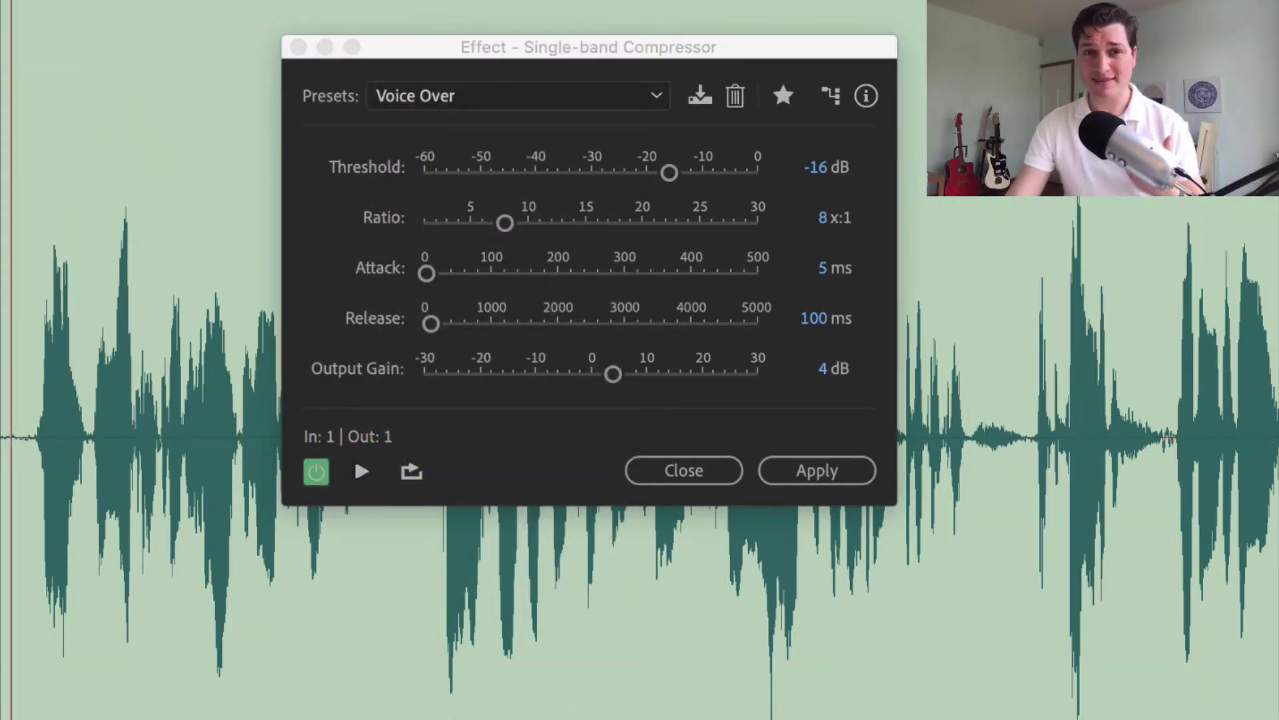
click(363, 471)
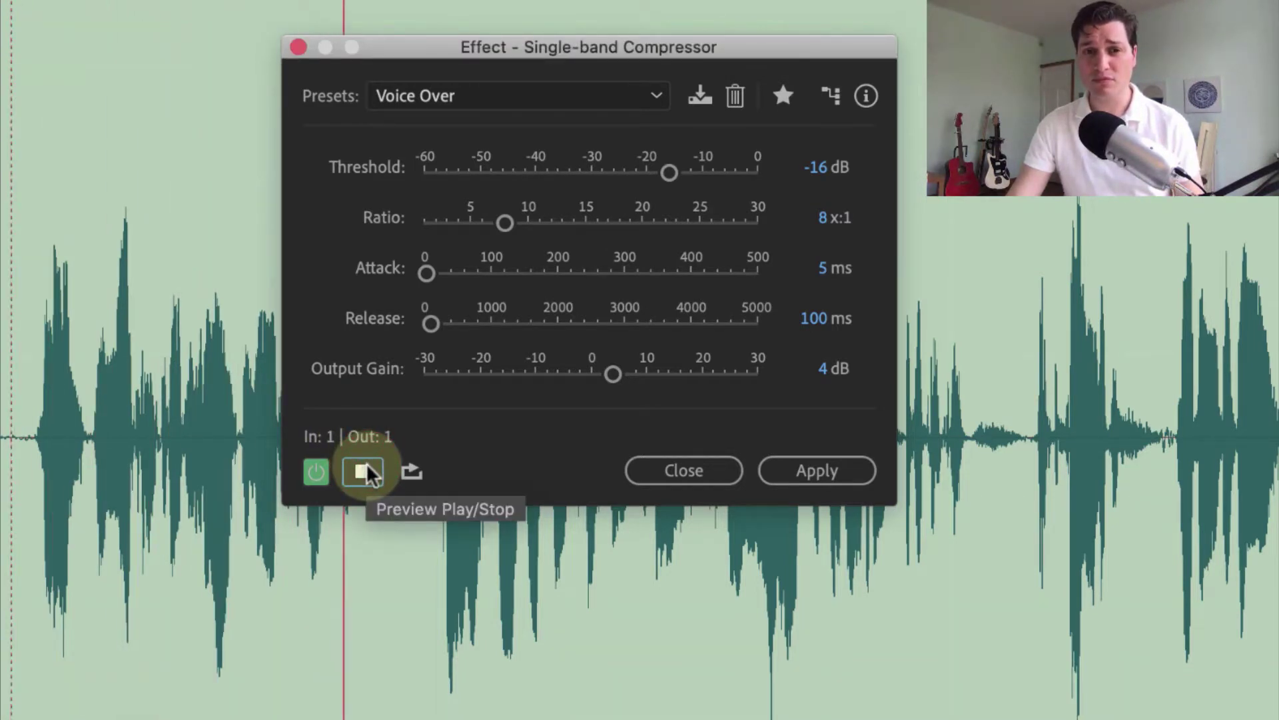
click(364, 471)
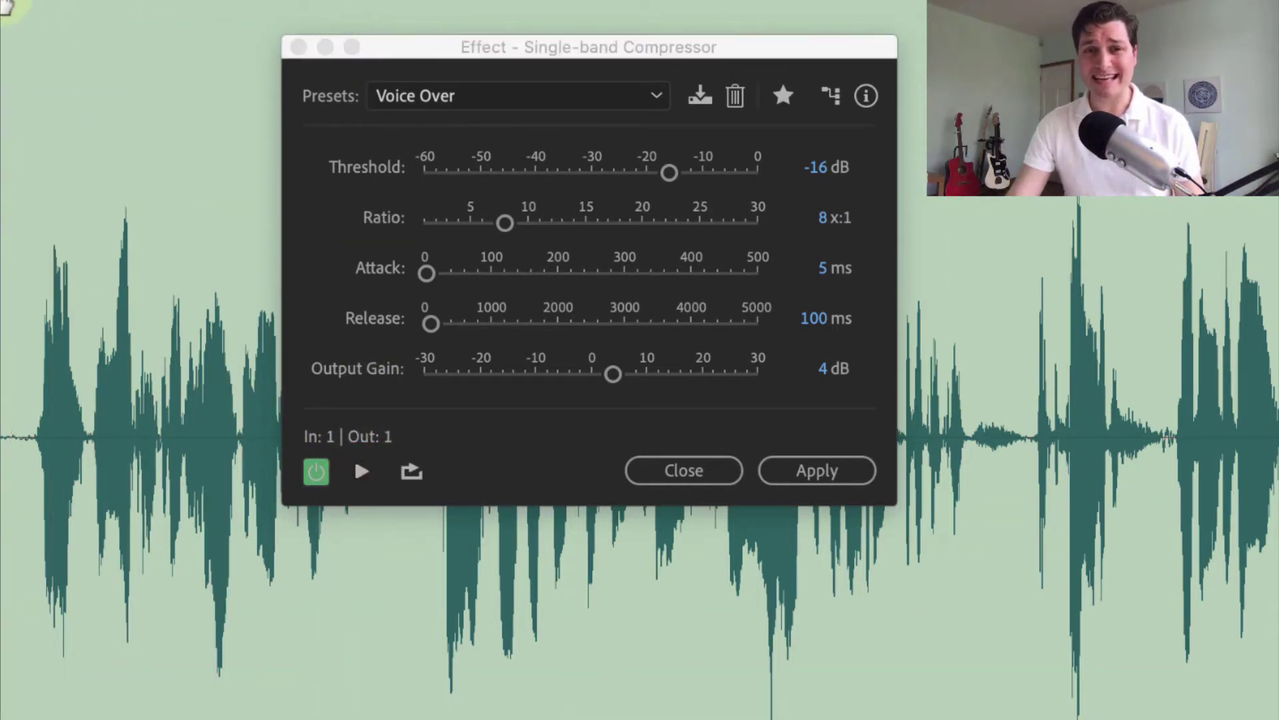
- Preview the Voice Thickener preset, then return to Voice Over and apply it
click(446, 95)
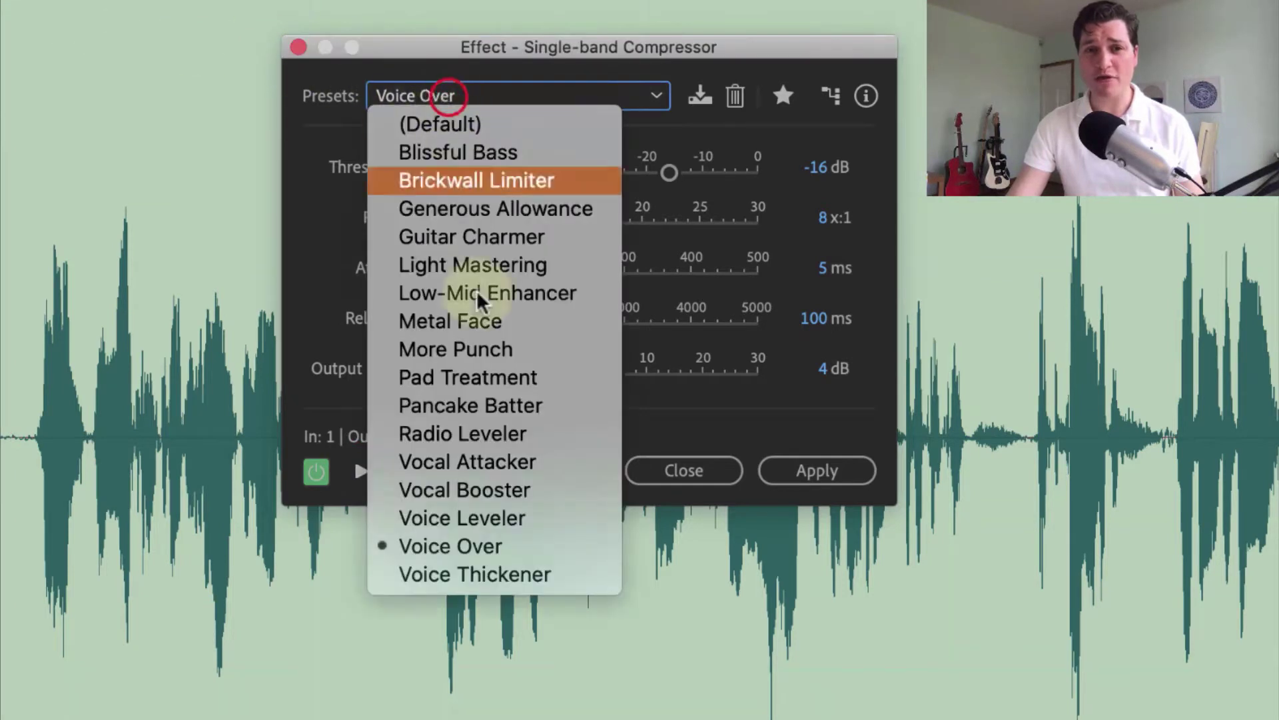
click(518, 567)
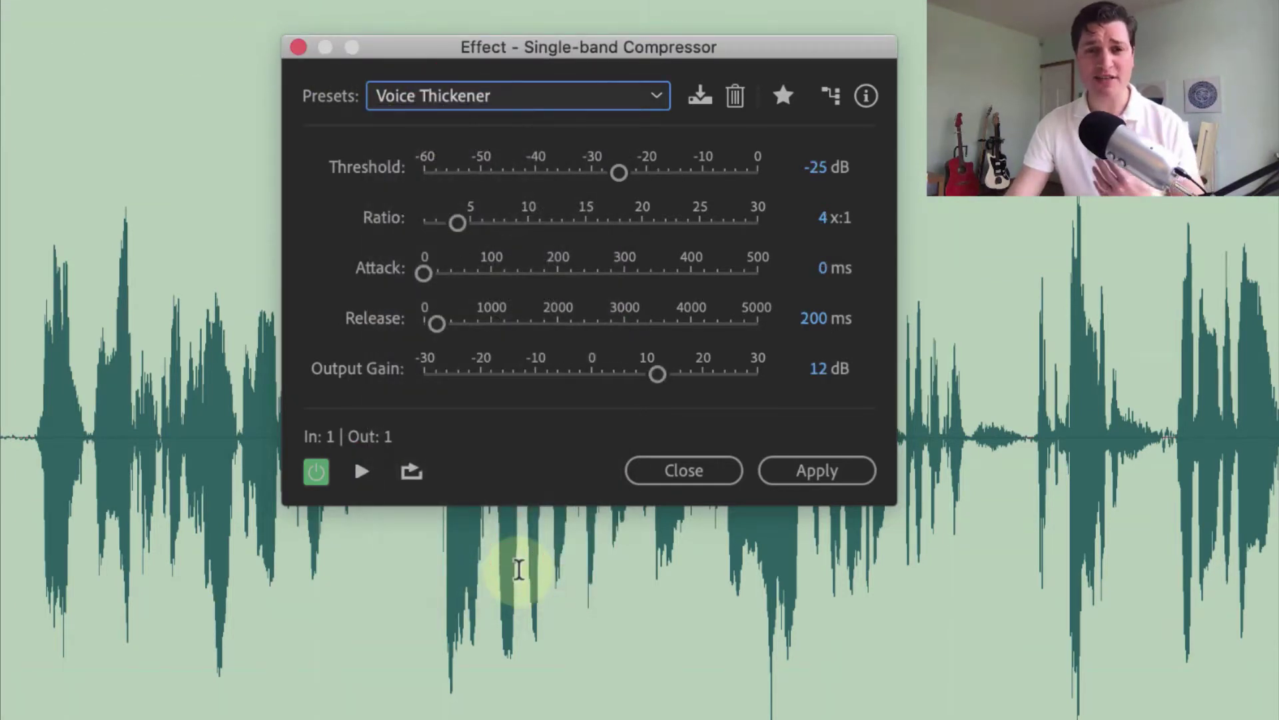
click(353, 473)
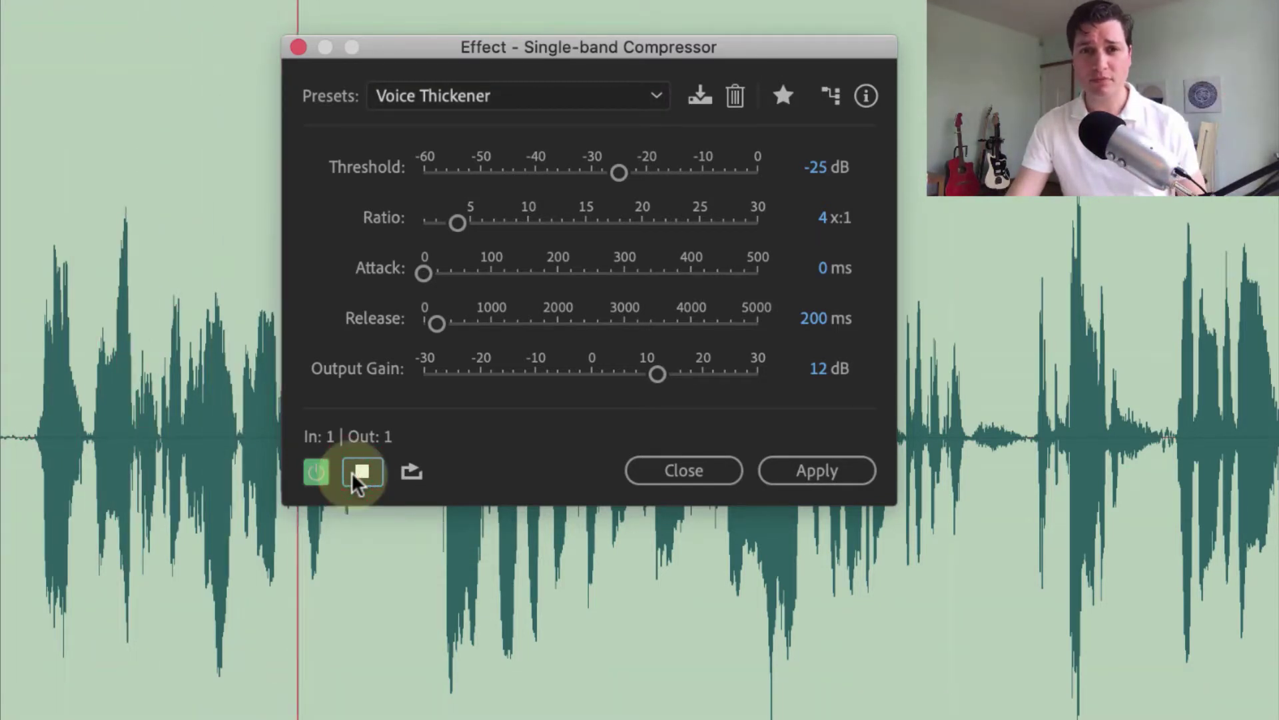
click(354, 473)
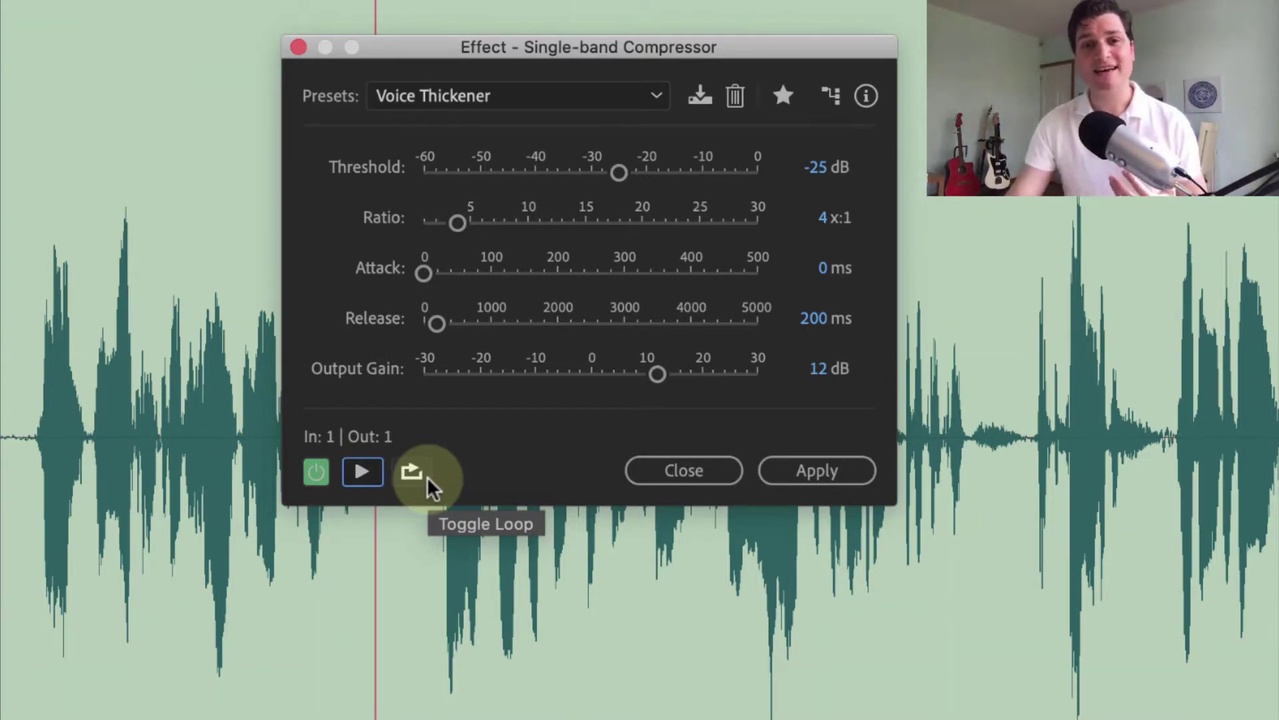
click(484, 86)
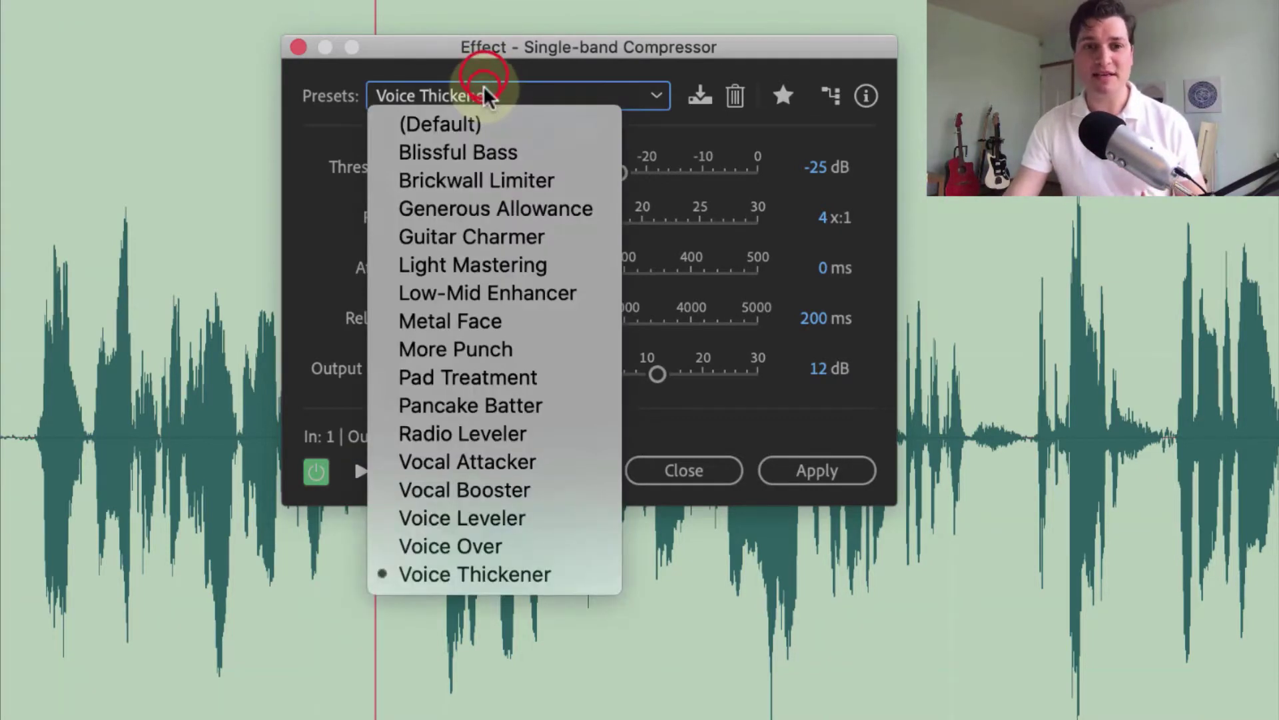
click(465, 545)
click(783, 475)
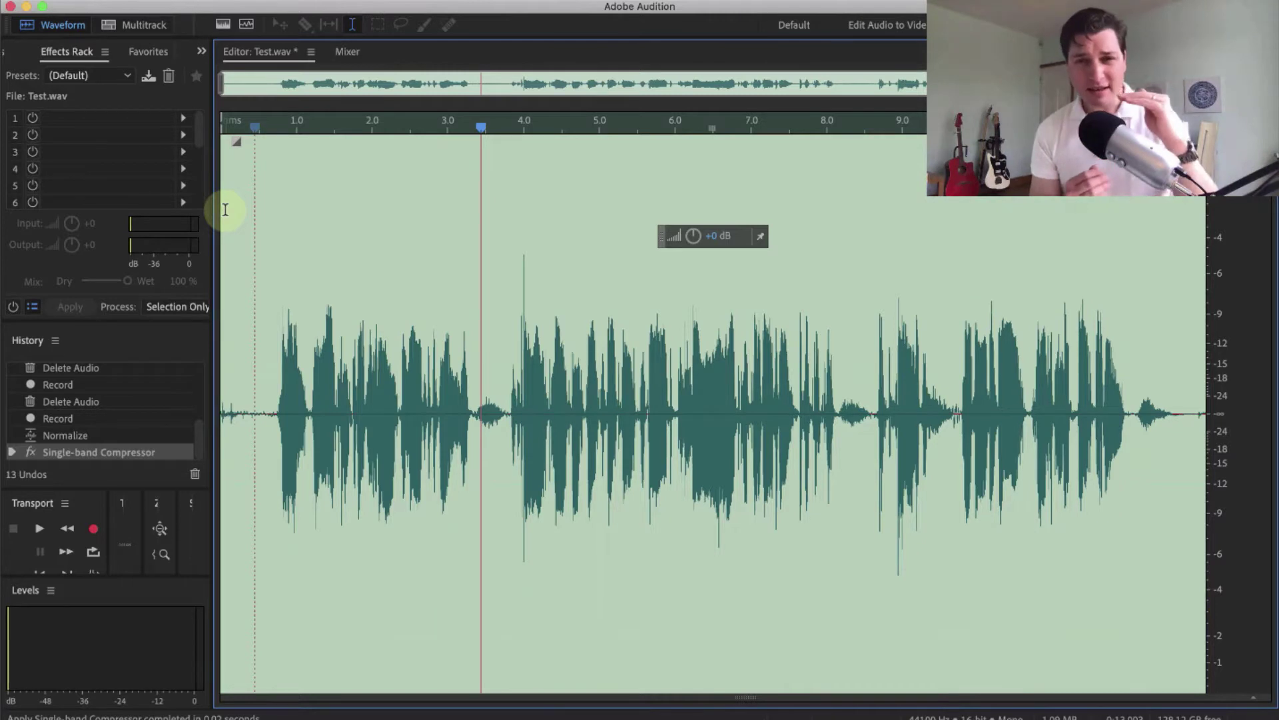
- Audition the Parametric Equalizer's custom curve (120 Hz +3 dB, 6034 Hz +3.5 dB), keeping it unchanged
click(356, 1)
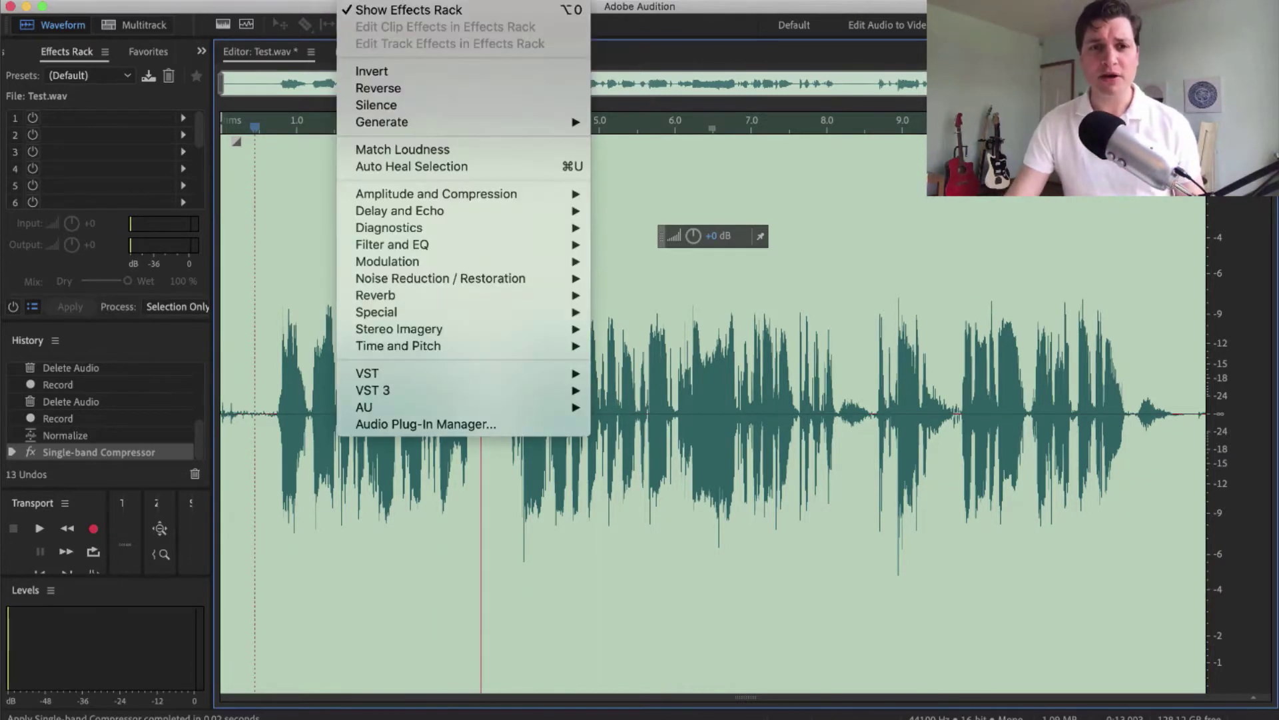
mouse_move(393, 247)
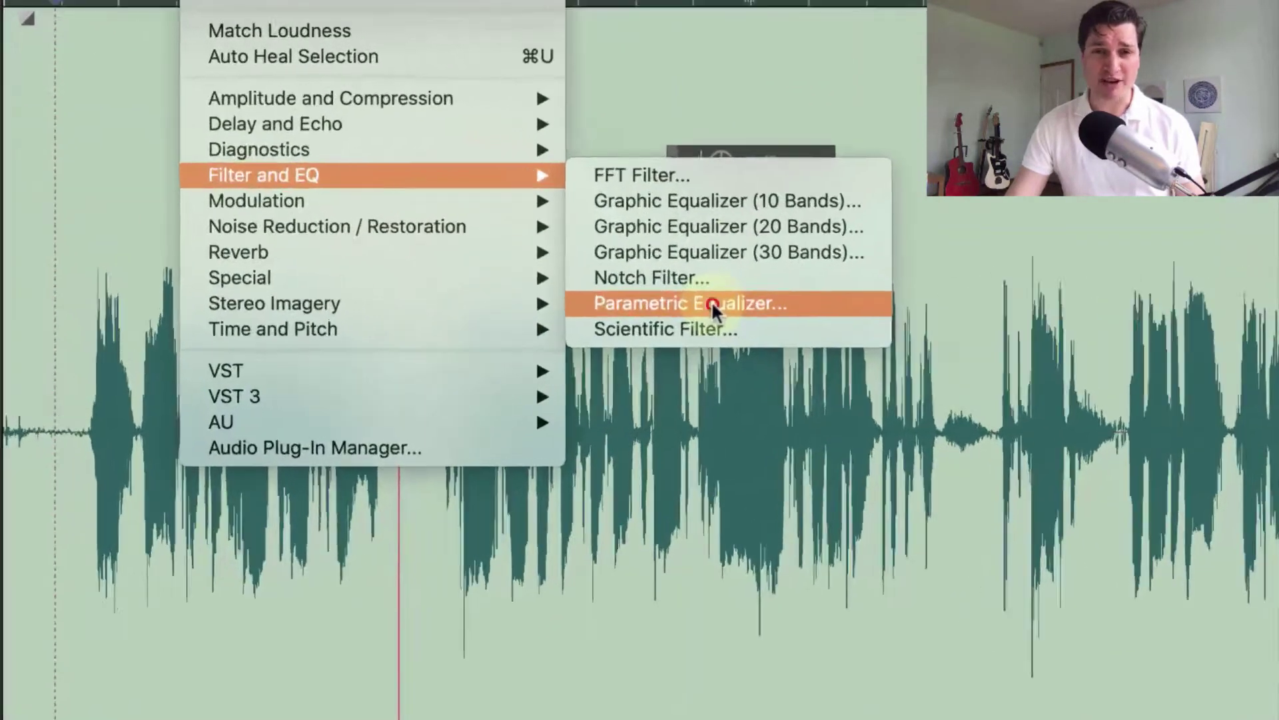
click(687, 328)
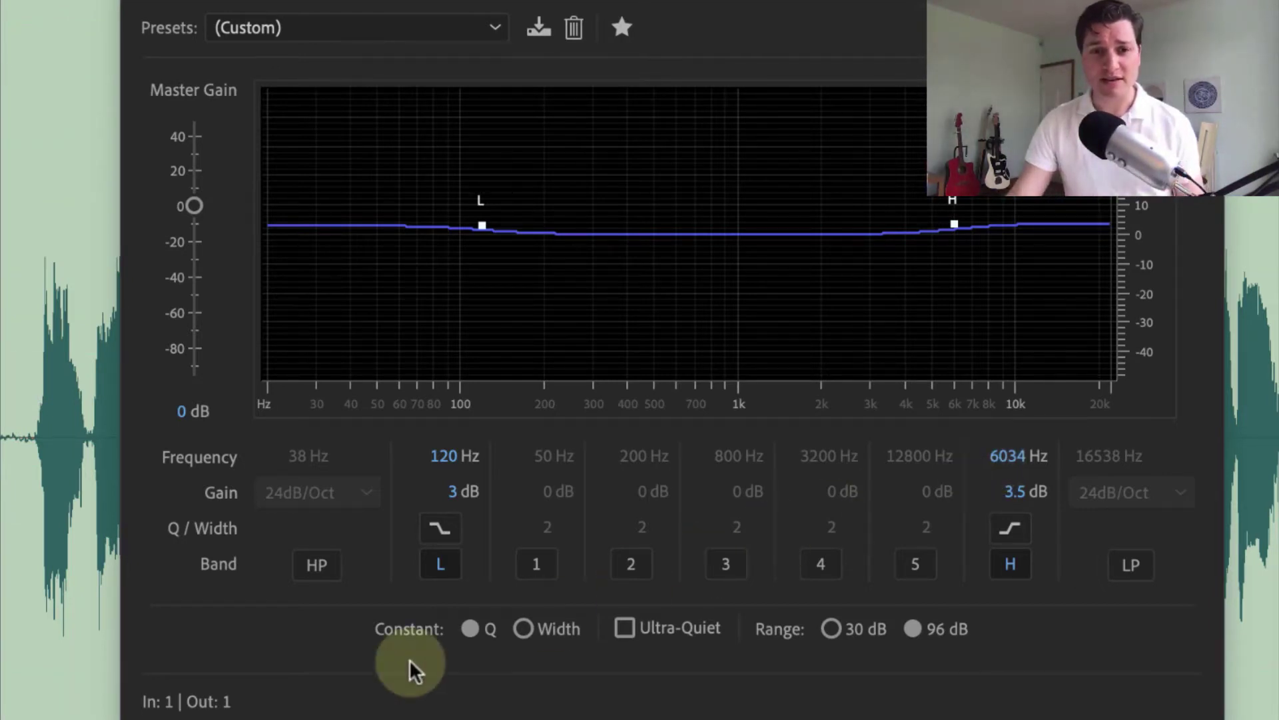
key(space)
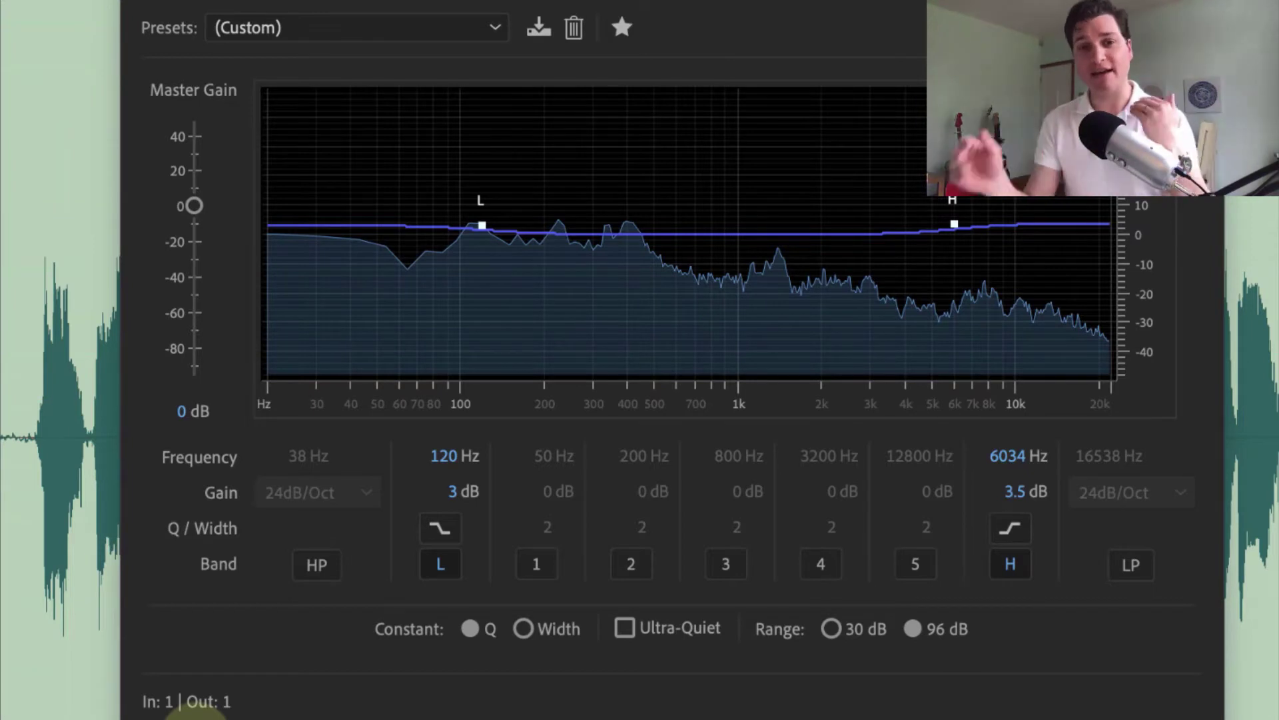
click(495, 28)
key(Down)
key(Down)
key(Down)
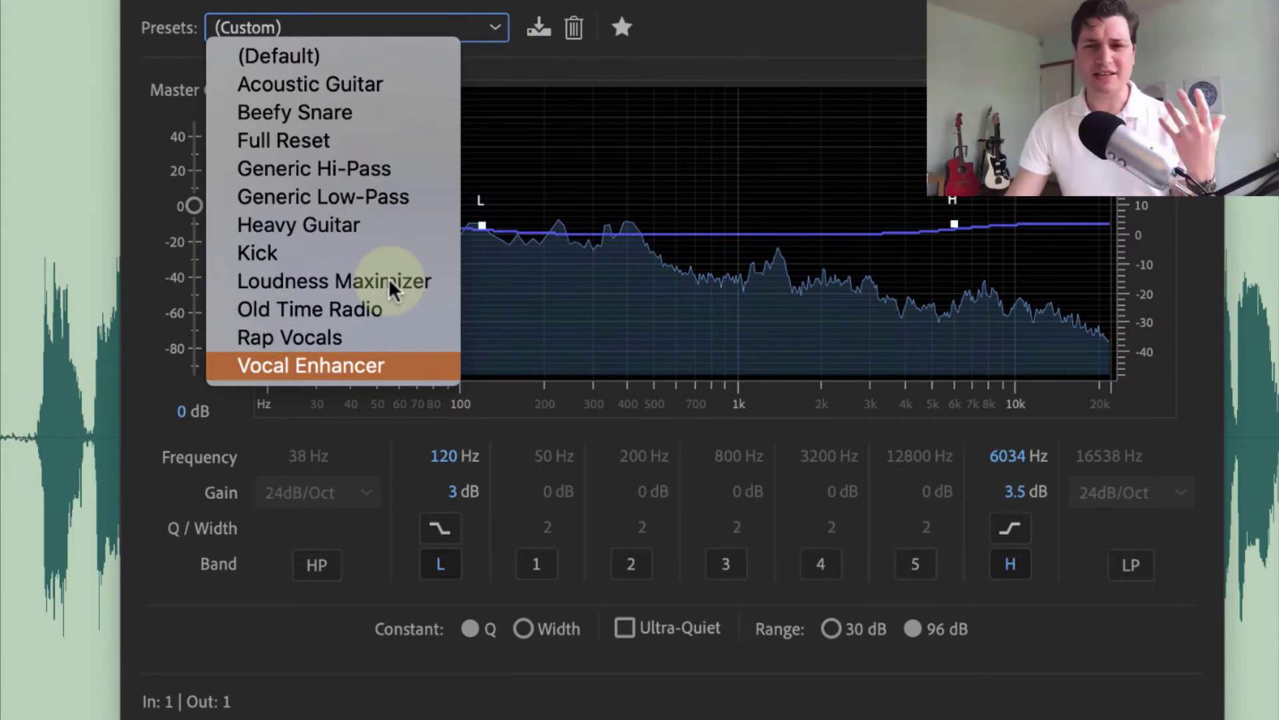
key(Up)
key(Up)
key(Up)
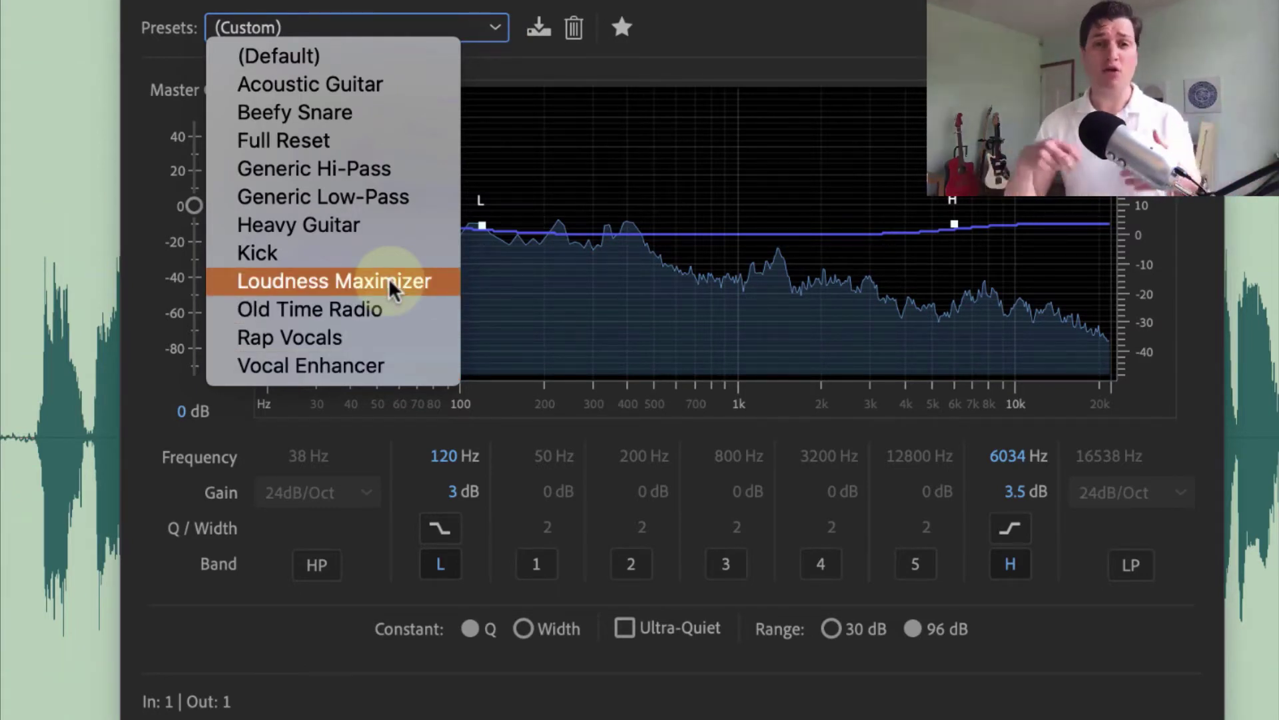
click(733, 22)
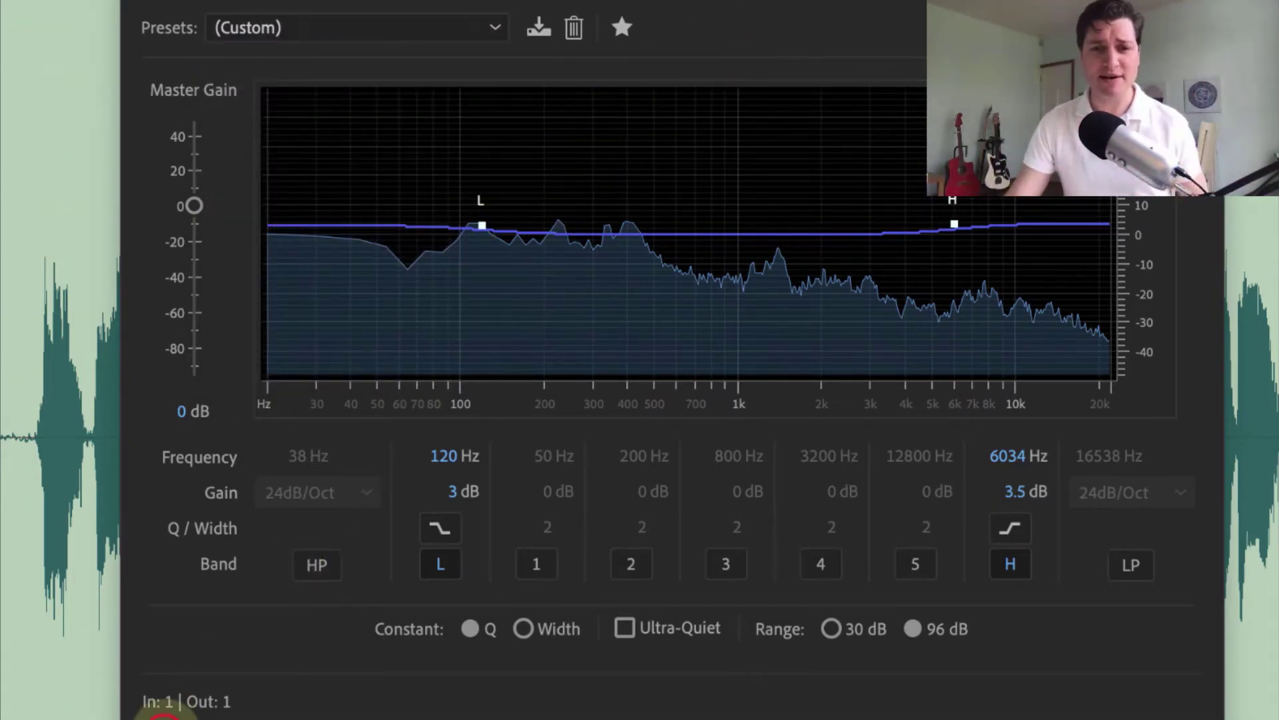
- Apply the Parametric Equalizer curve and select a short stretch at the recording's start
click(1133, 713)
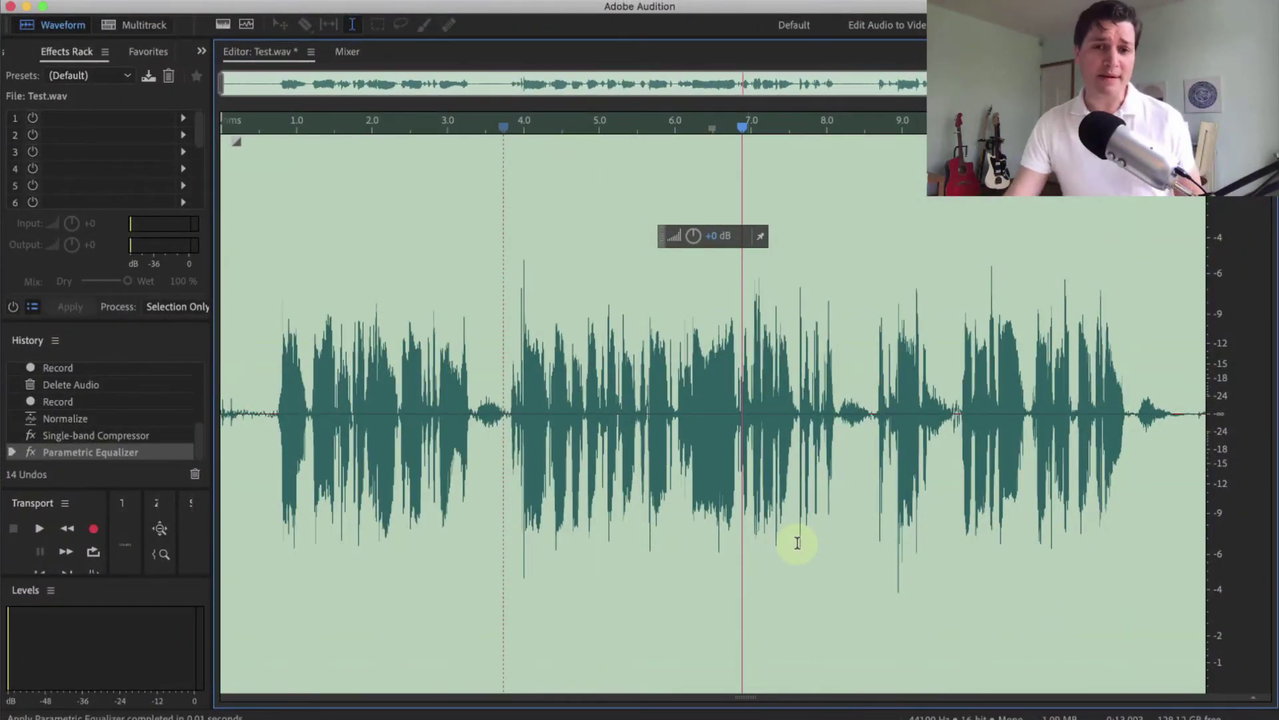
drag(271, 411, 220, 413)
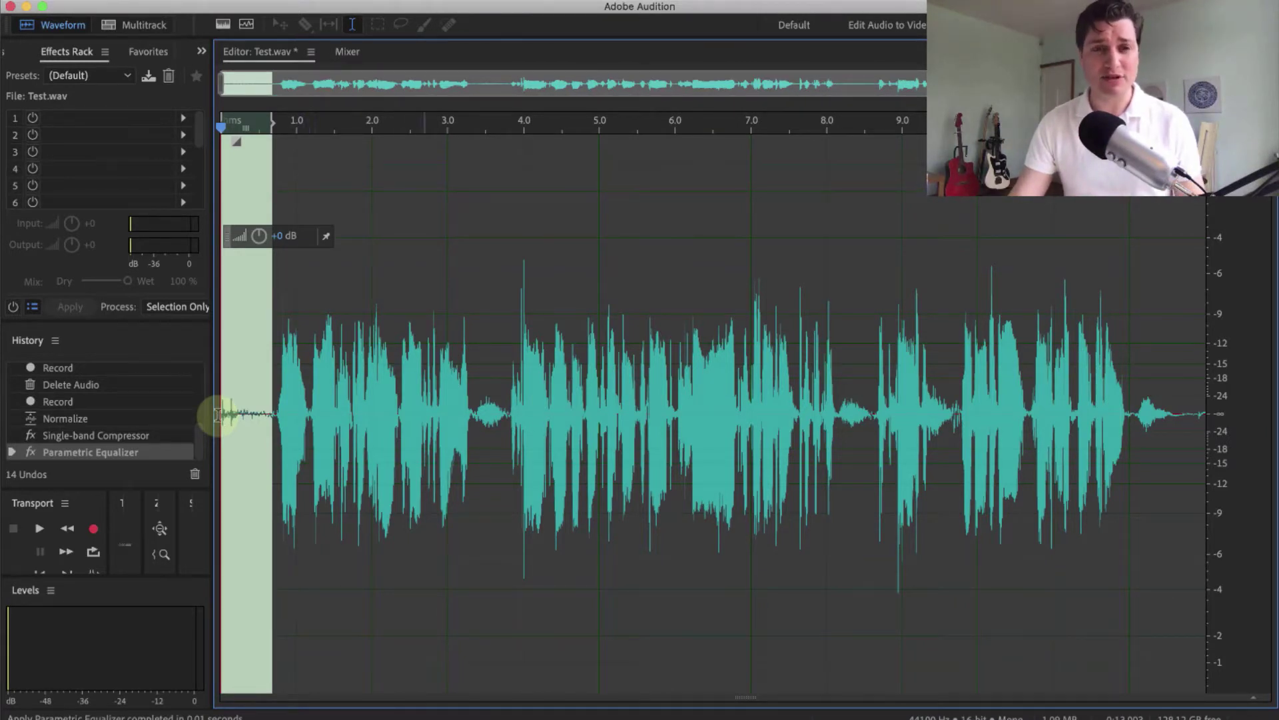
click(430, 2)
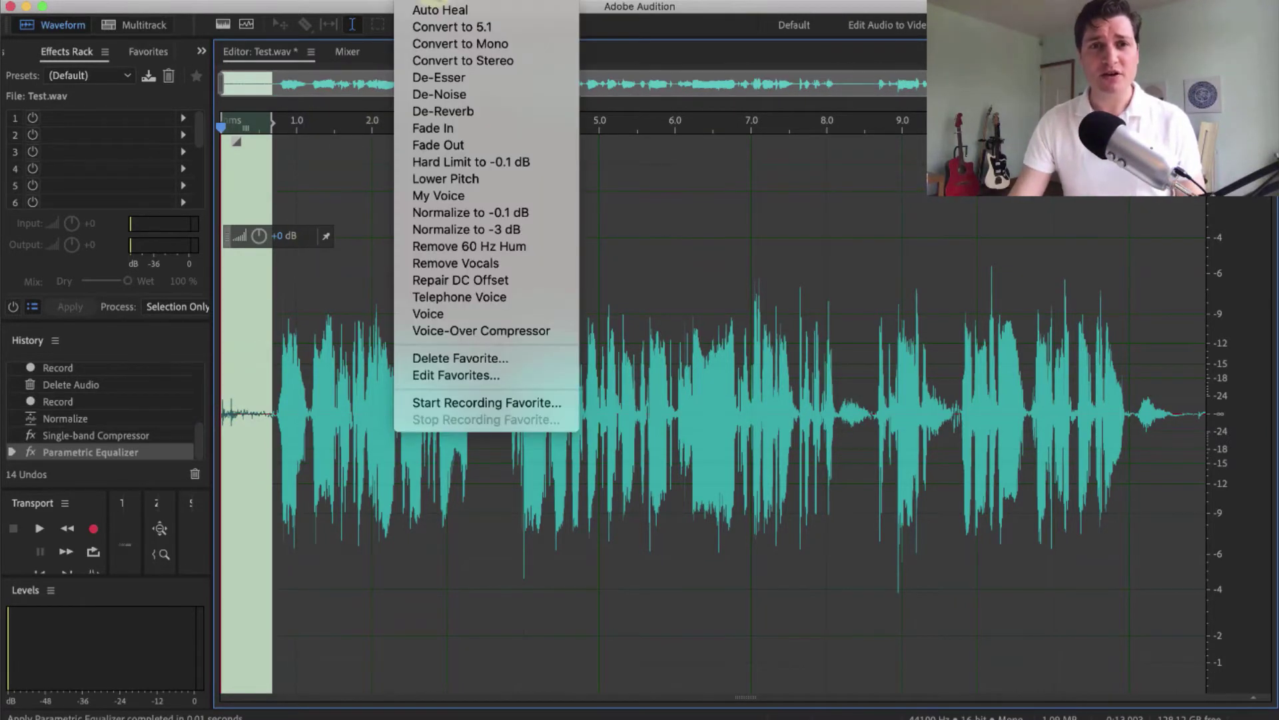
mouse_move(373, 4)
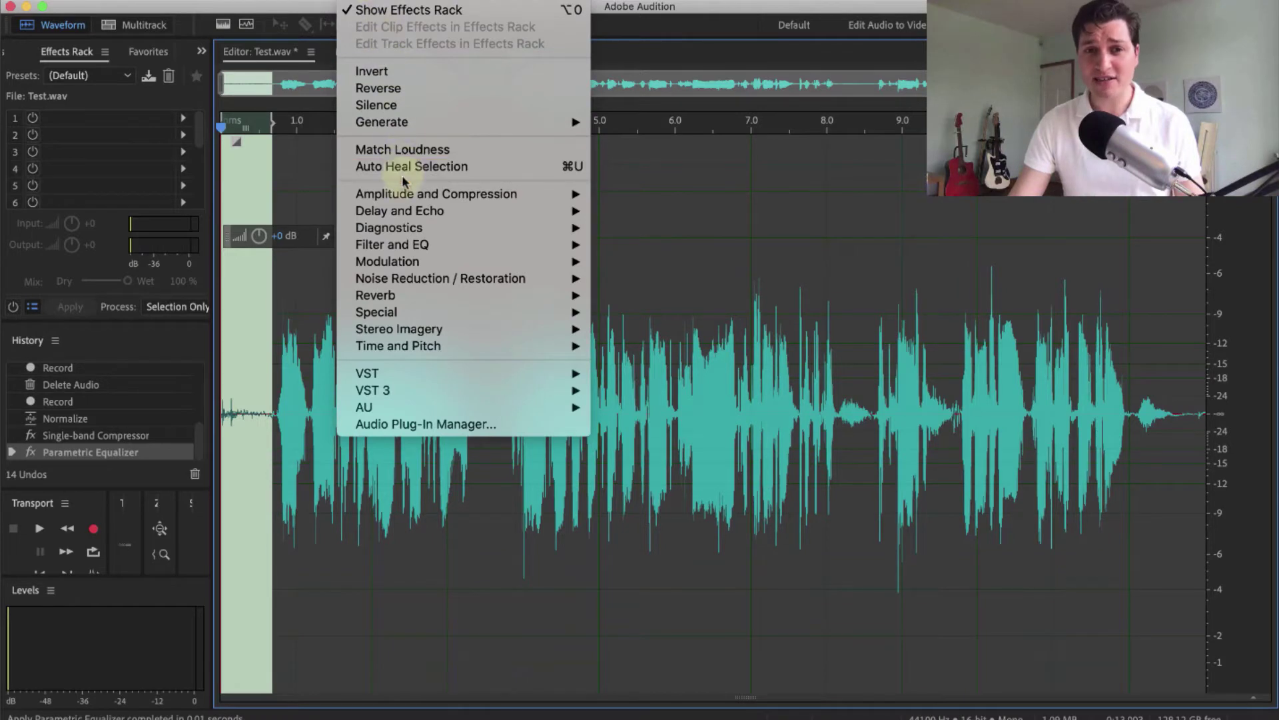
mouse_move(421, 278)
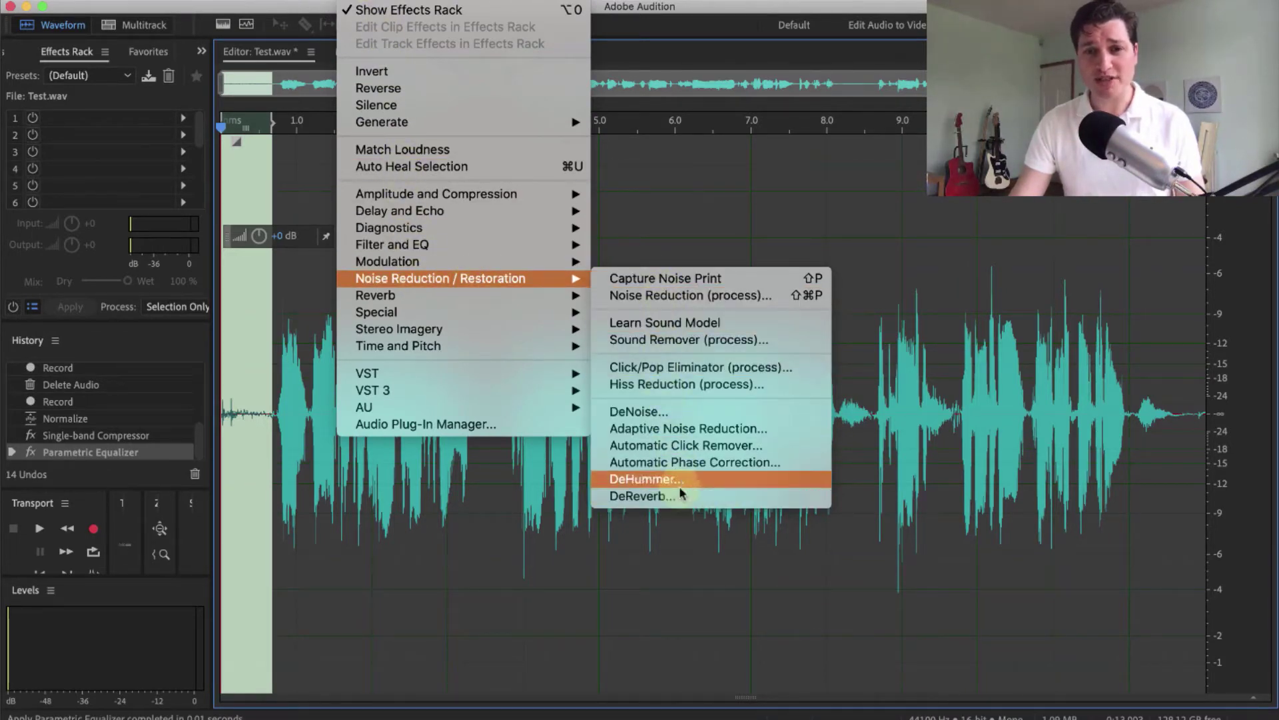
- Choose the Light Noise Reduction preset in Adaptive Noise Reduction
click(695, 430)
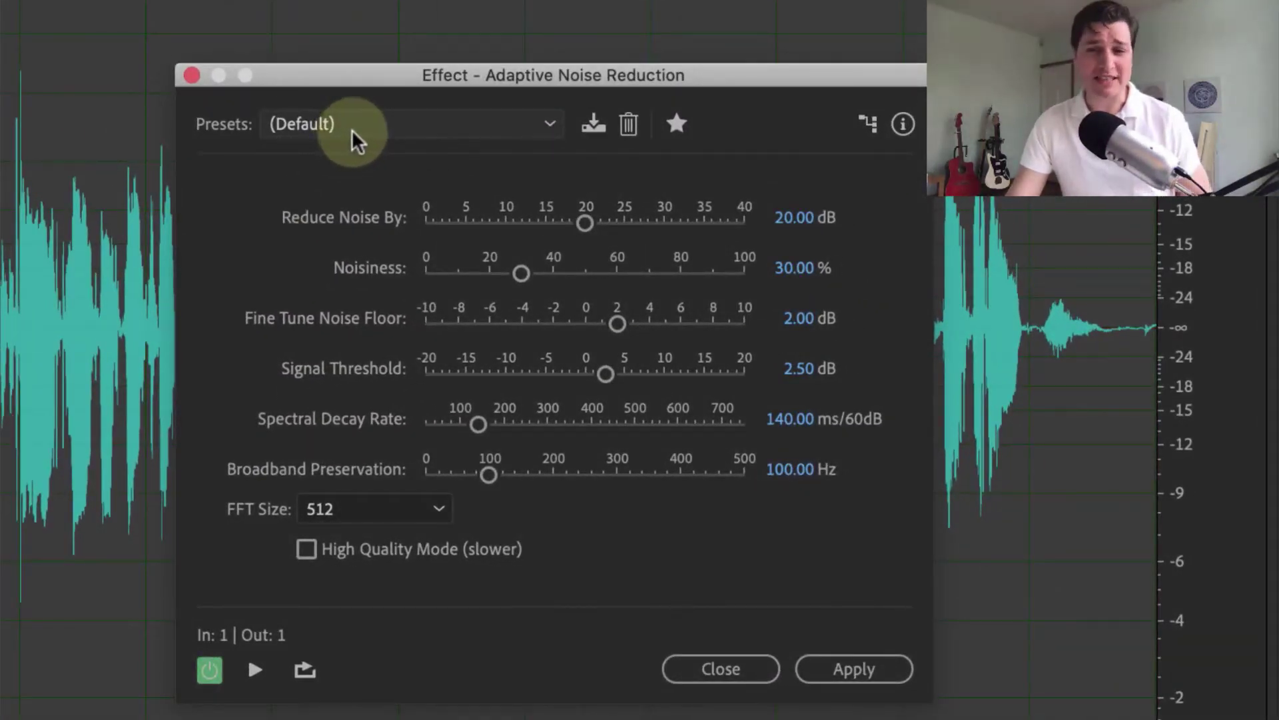
click(368, 123)
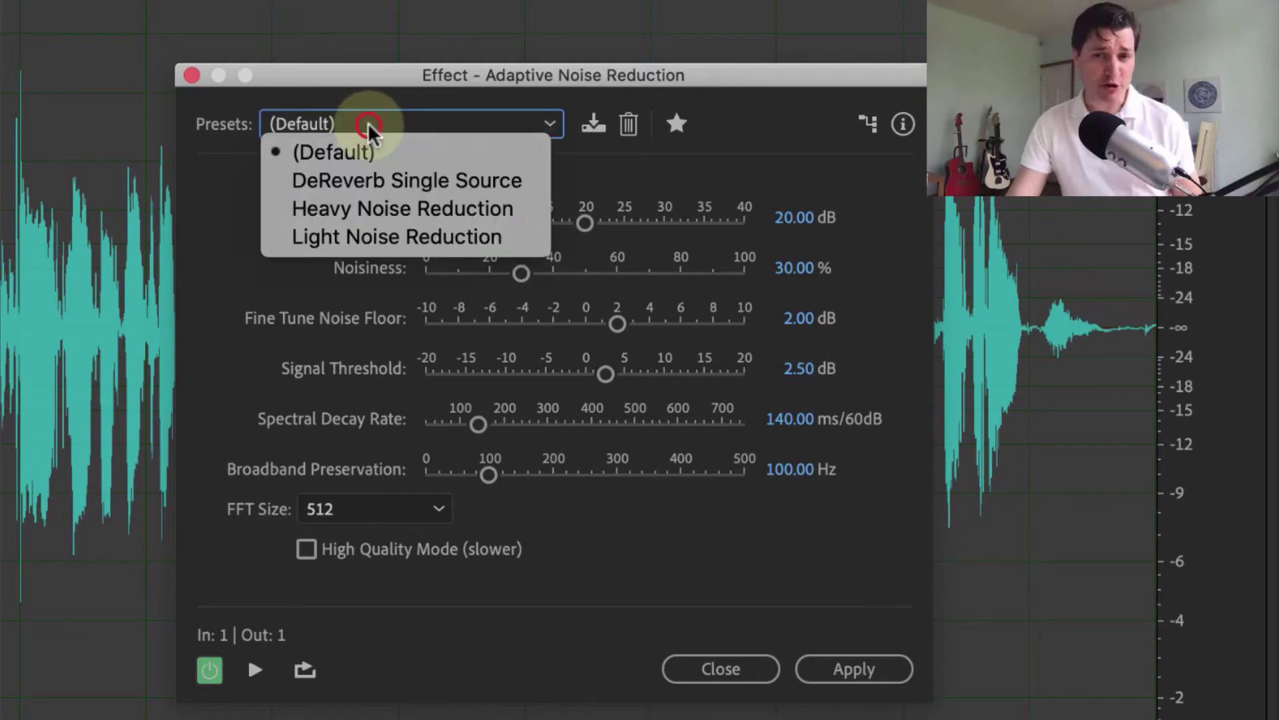
click(405, 237)
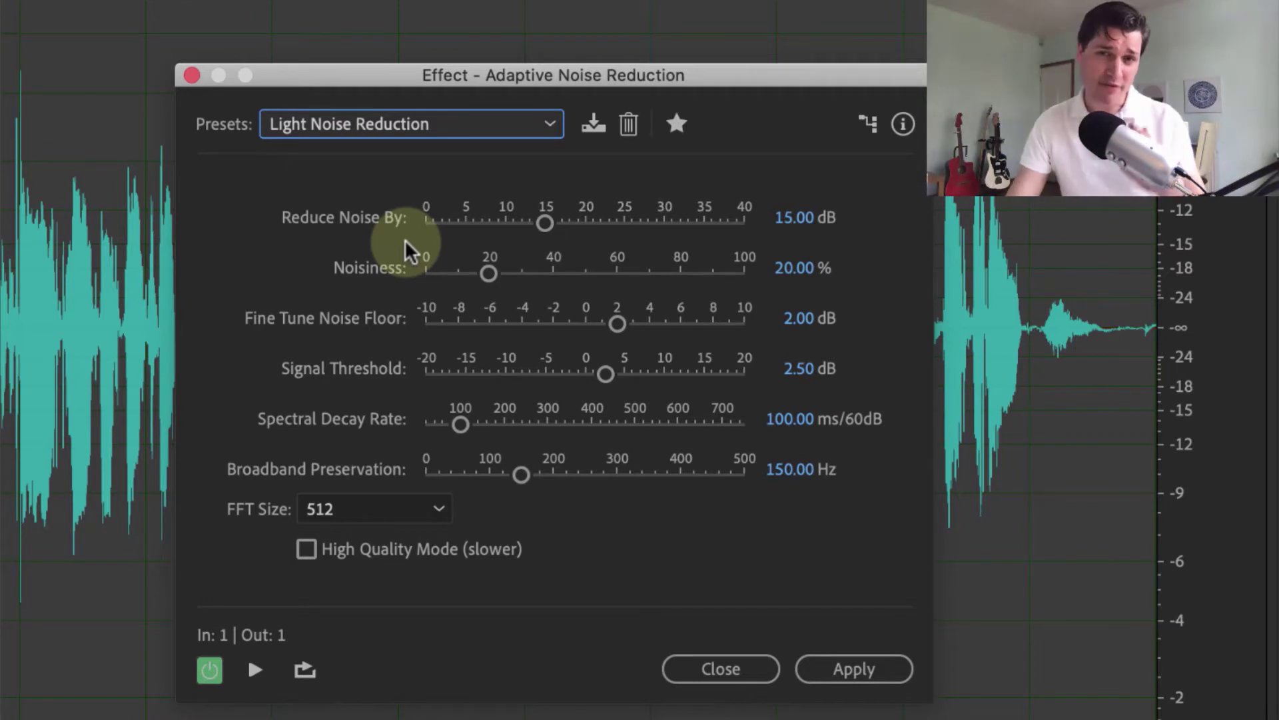
click(390, 136)
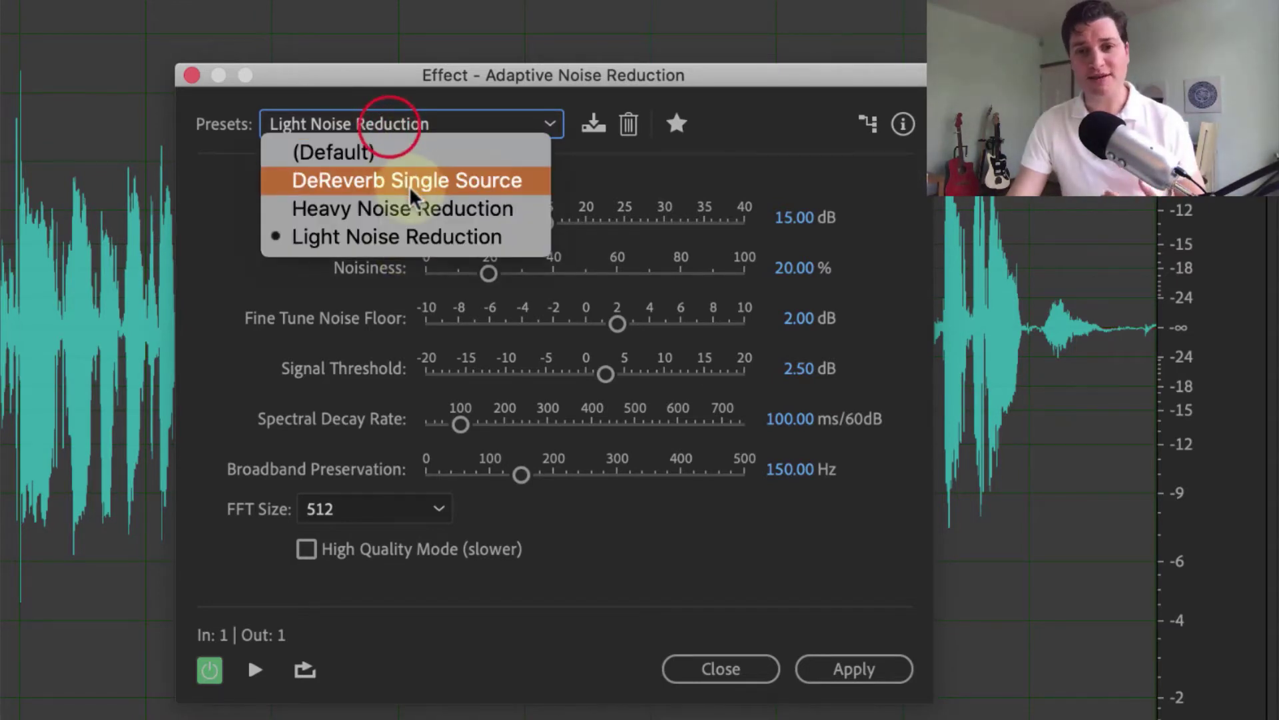
click(421, 238)
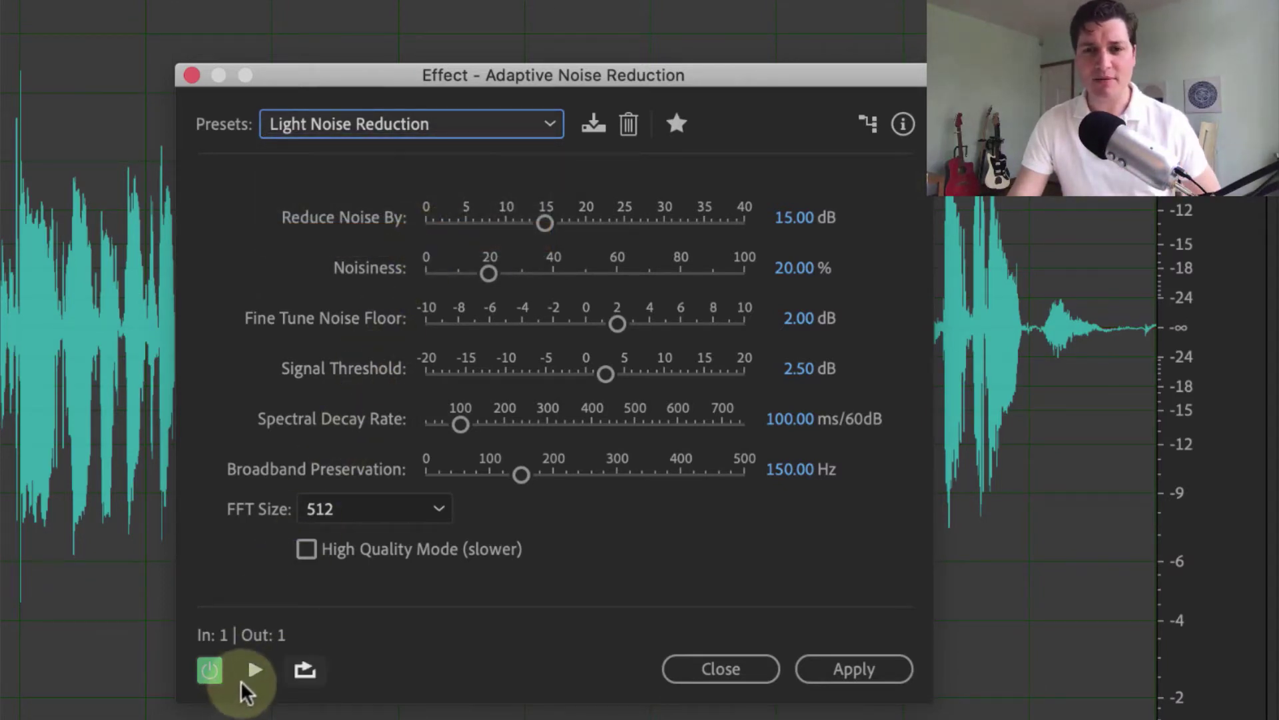
- Compare previews with the effect bypassed and active, then apply Light Noise Reduction
click(254, 672)
click(252, 672)
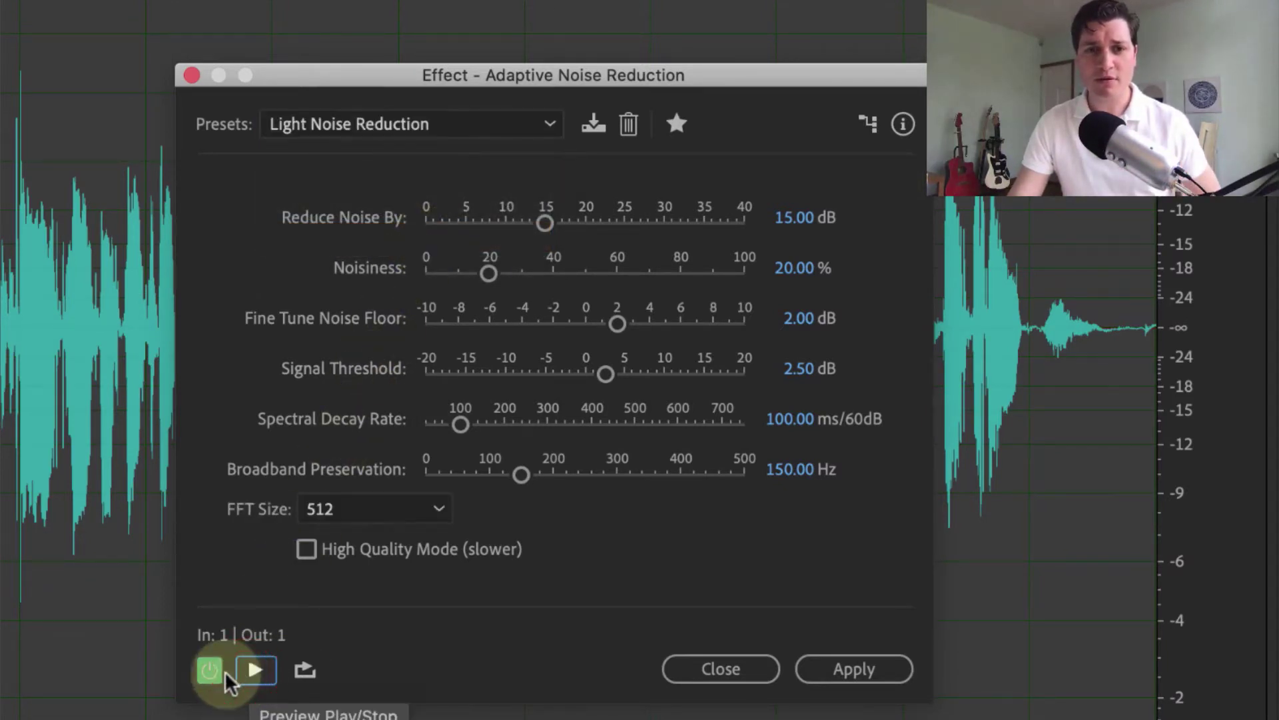
click(210, 670)
click(251, 673)
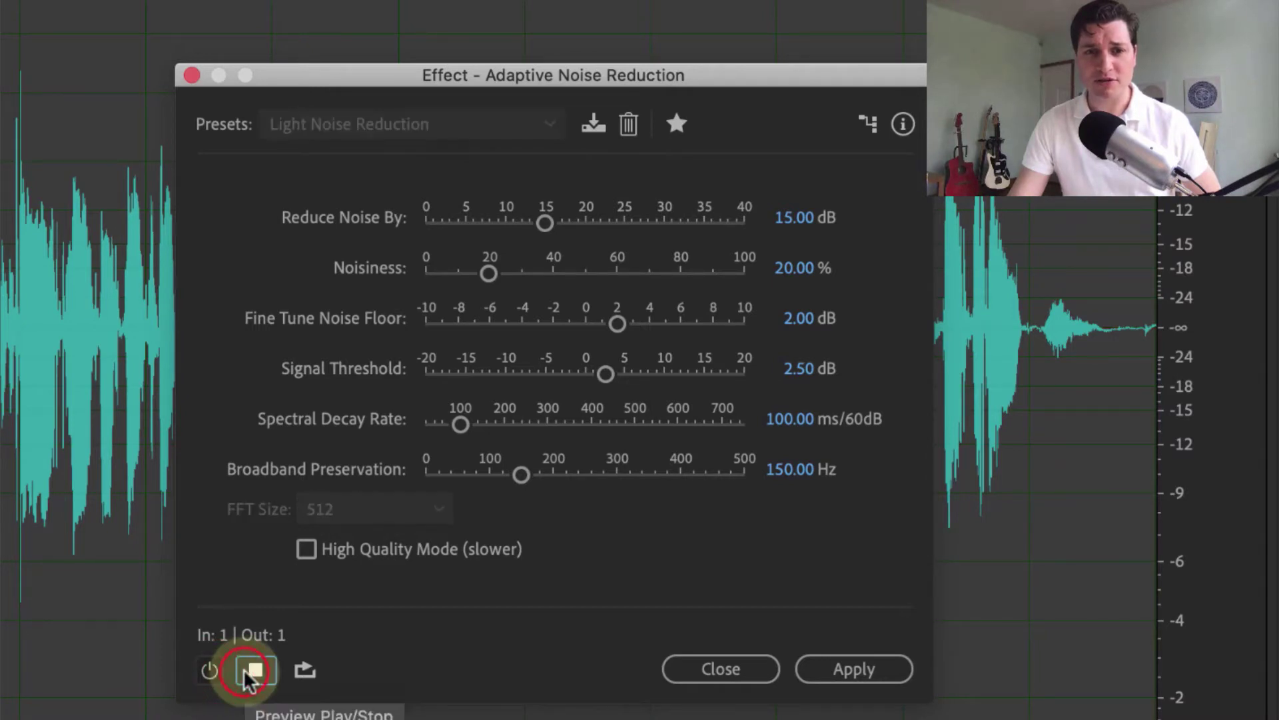
click(252, 672)
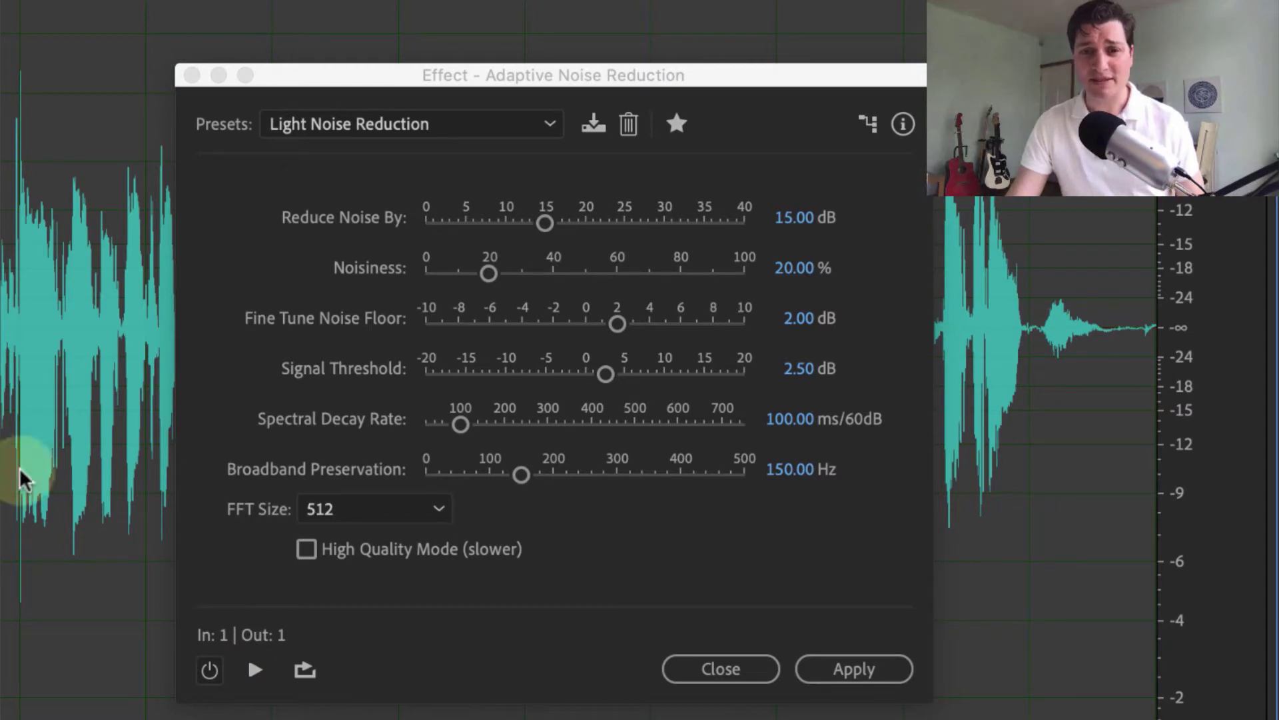
click(250, 671)
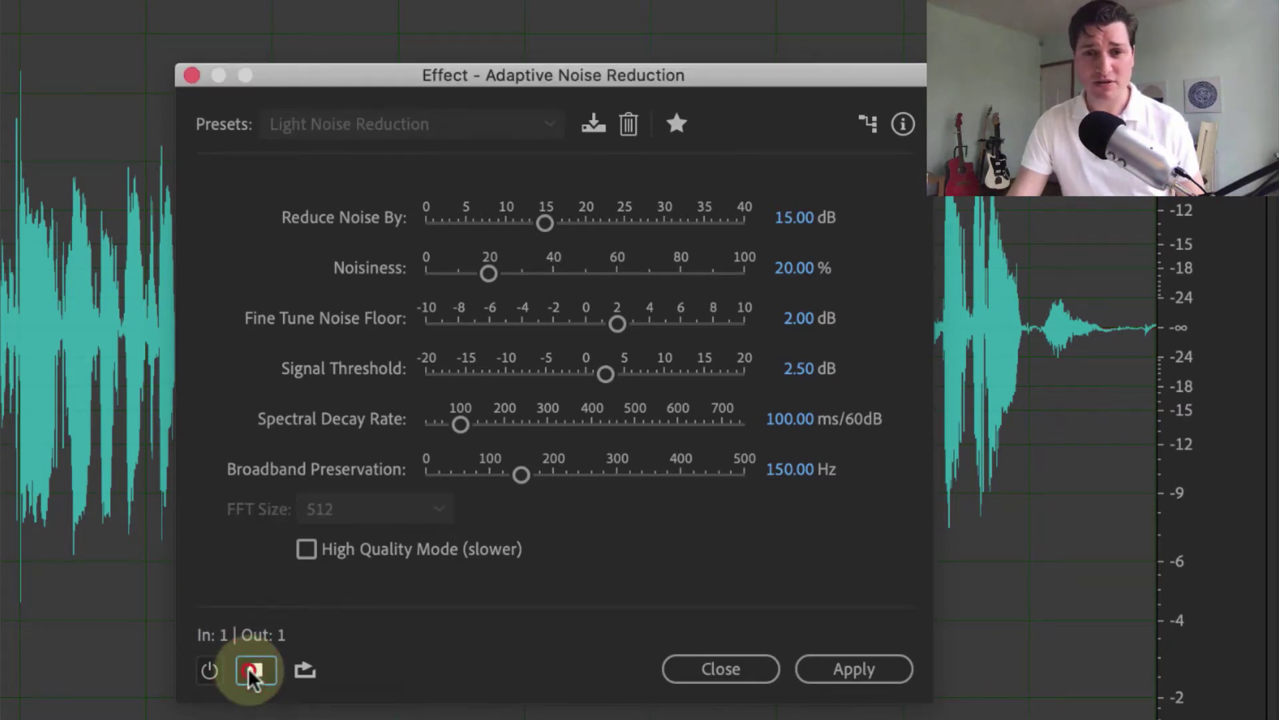
click(253, 671)
click(208, 670)
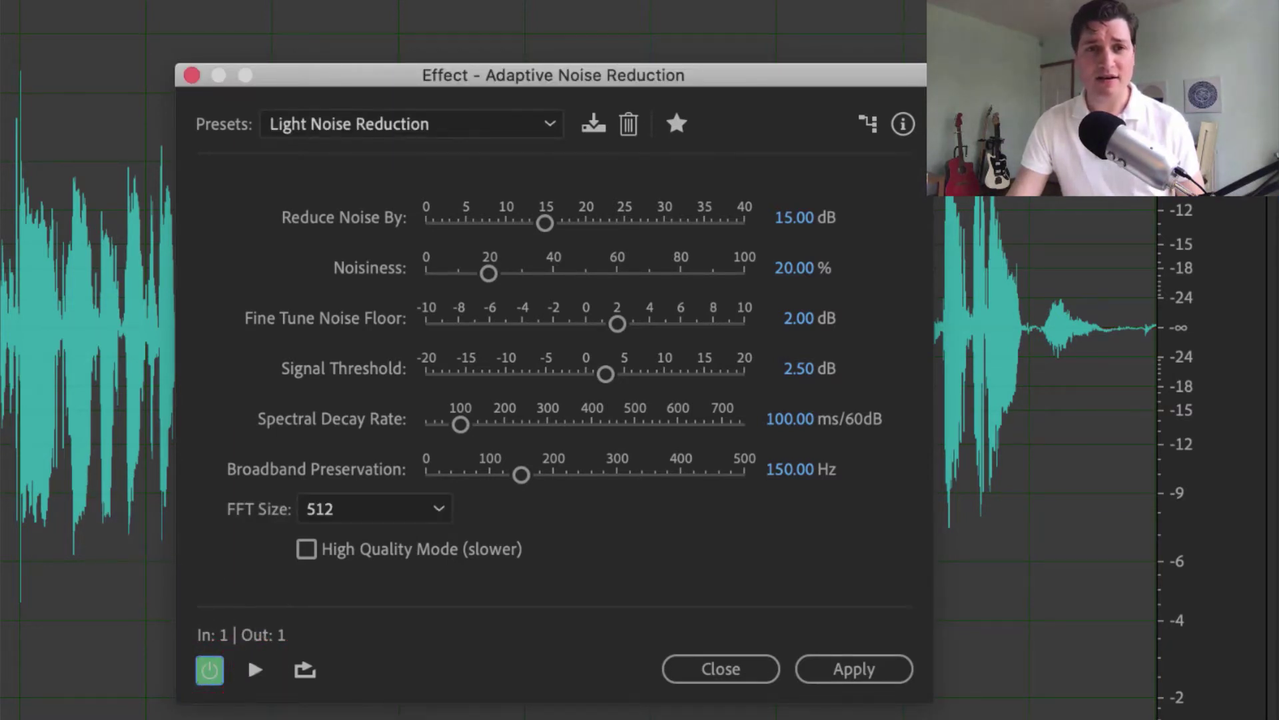
click(254, 668)
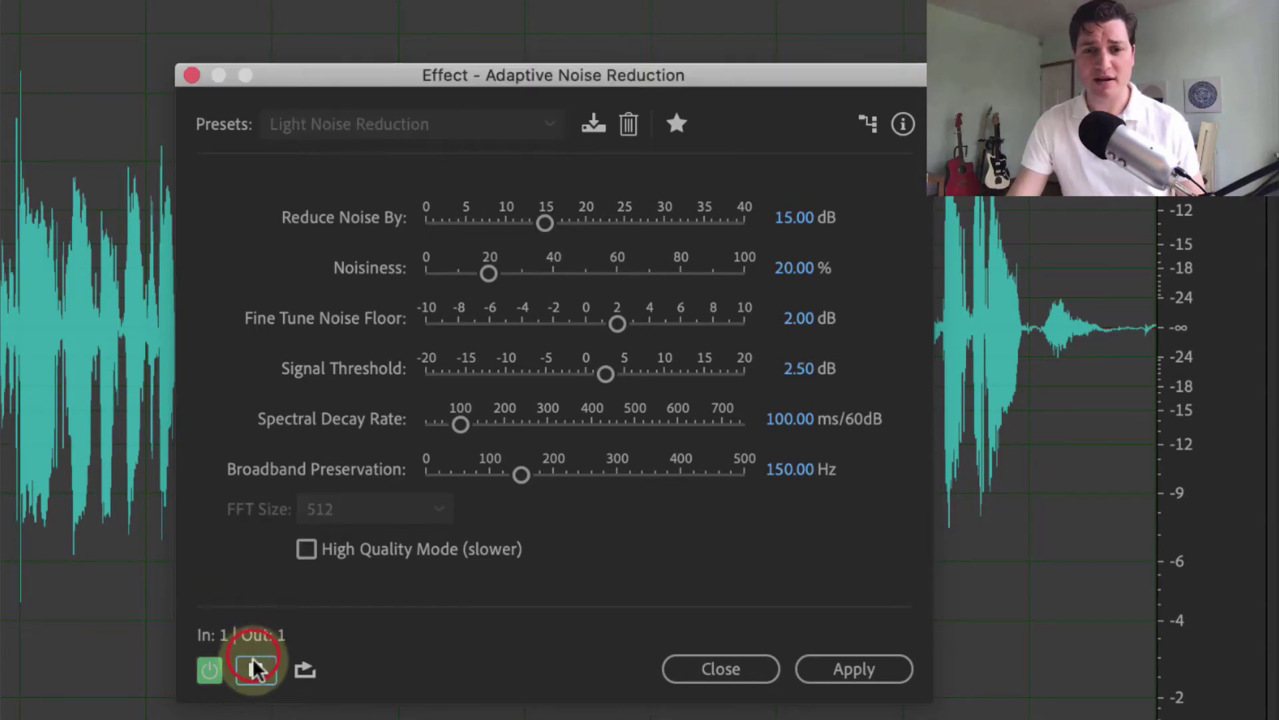
click(253, 668)
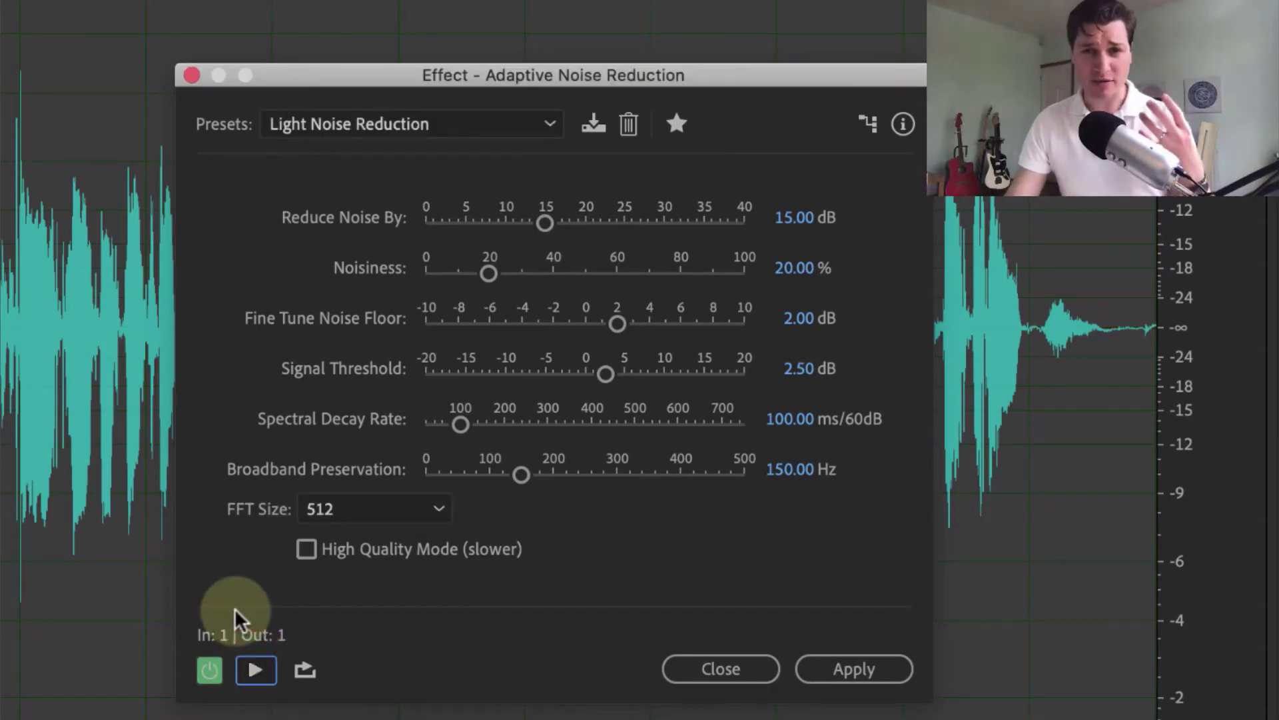
click(843, 672)
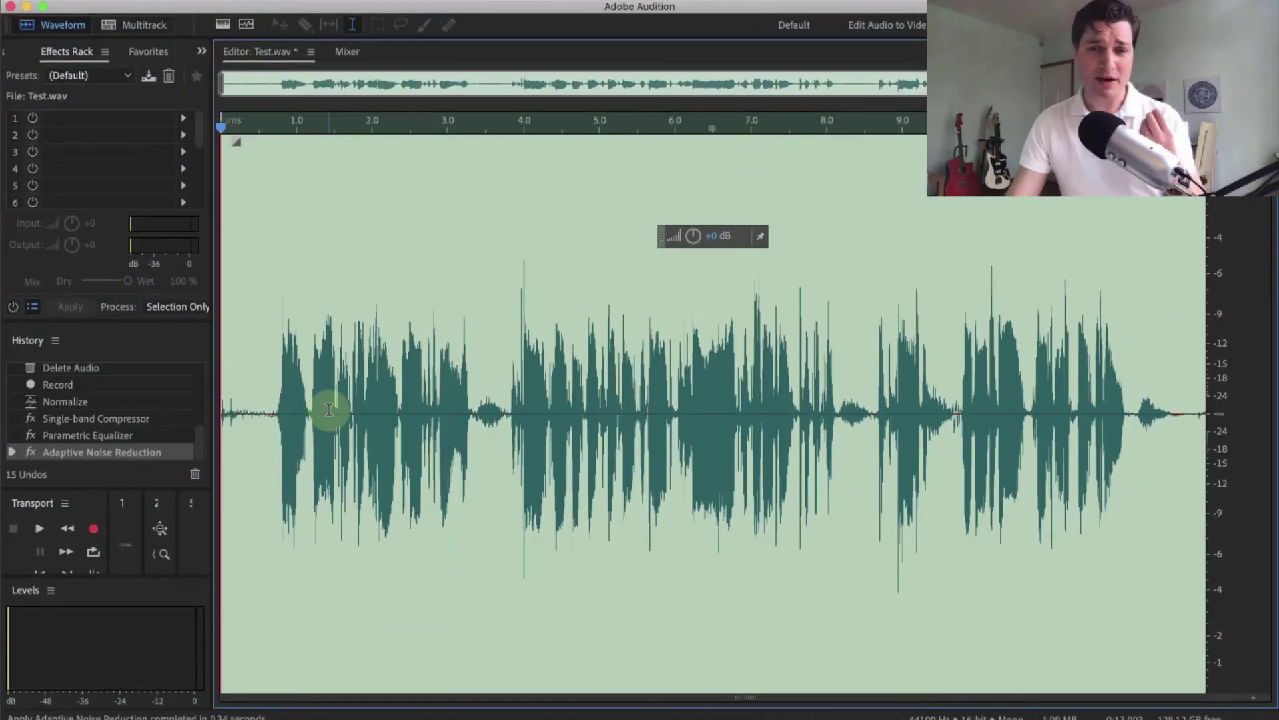
- Undo the light pass and apply Adaptive Noise Reduction with the Heavy Noise Reduction preset
key(super+z)
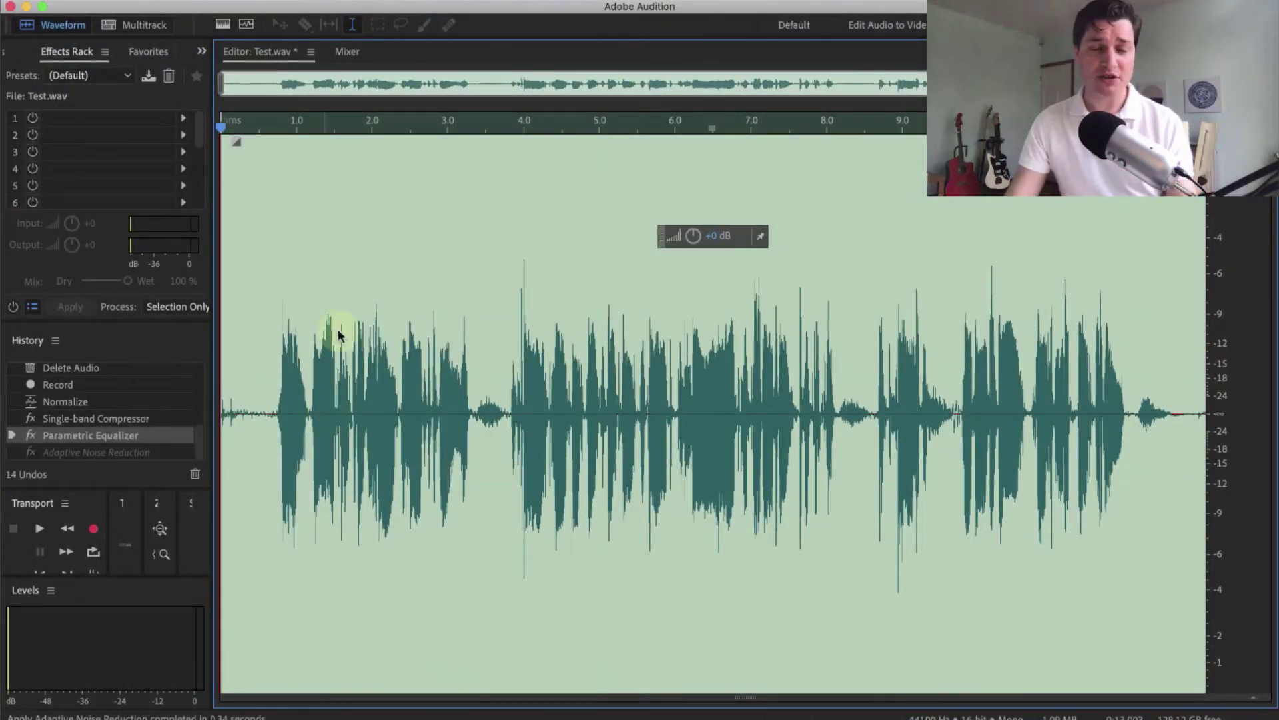
click(372, 1)
mouse_move(438, 267)
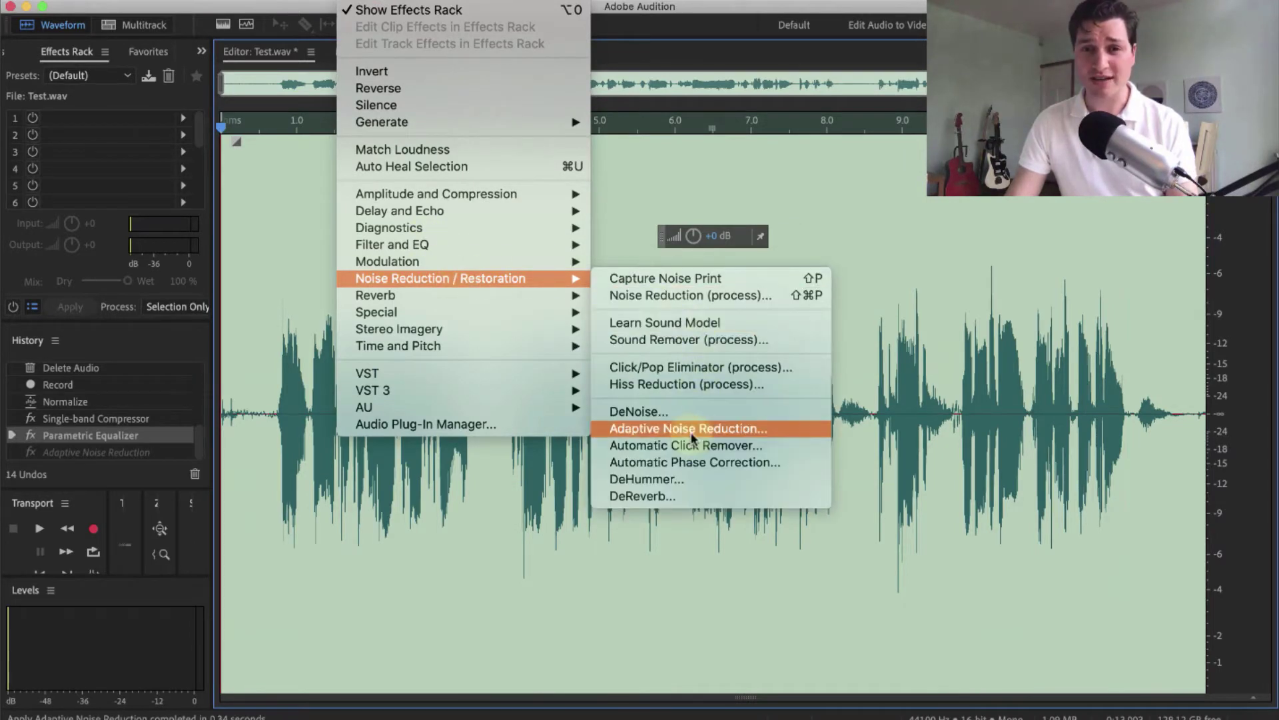
click(690, 429)
click(733, 291)
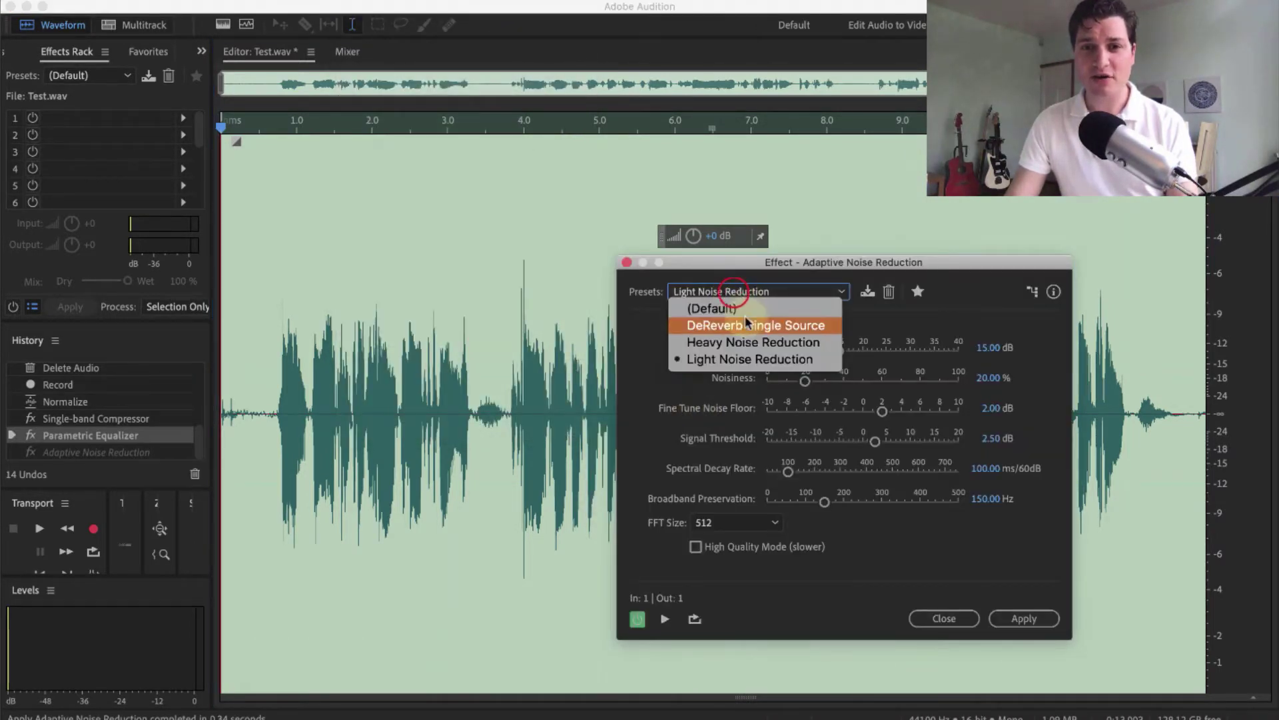
click(752, 342)
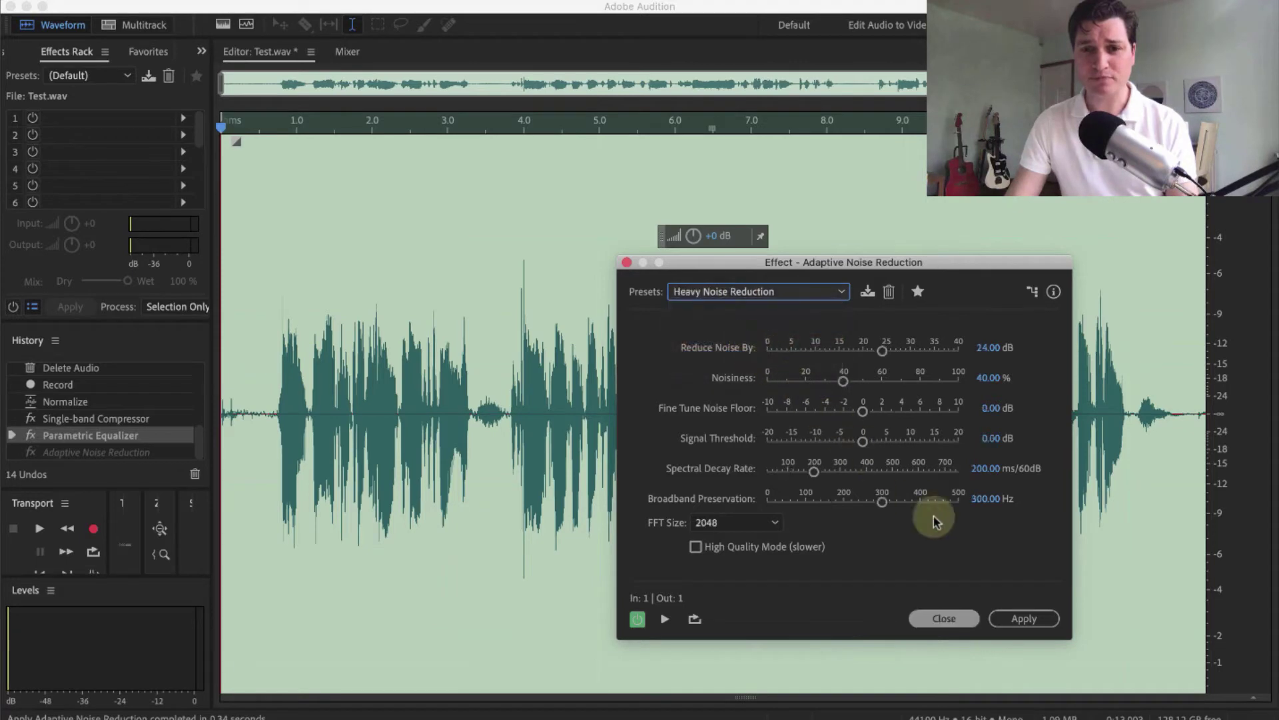
click(1037, 618)
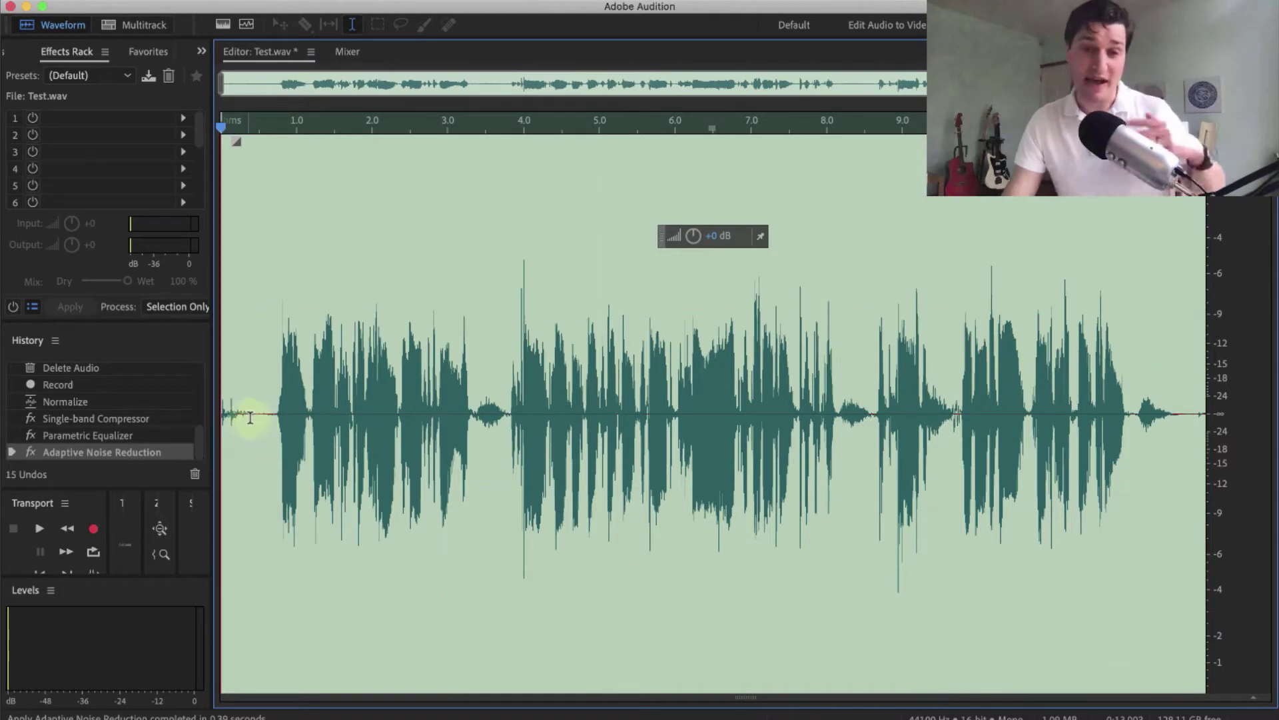
- Deselect and briefly play back the noise-reduced recording
click(232, 413)
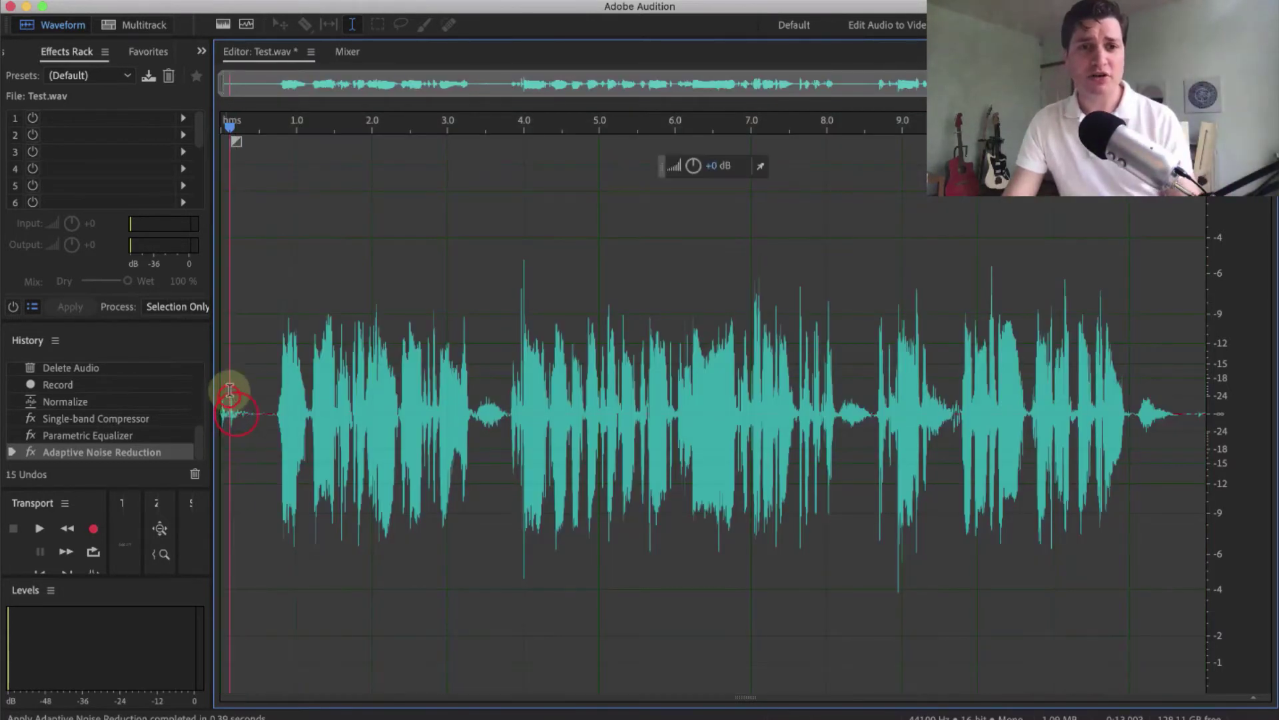
key(space)
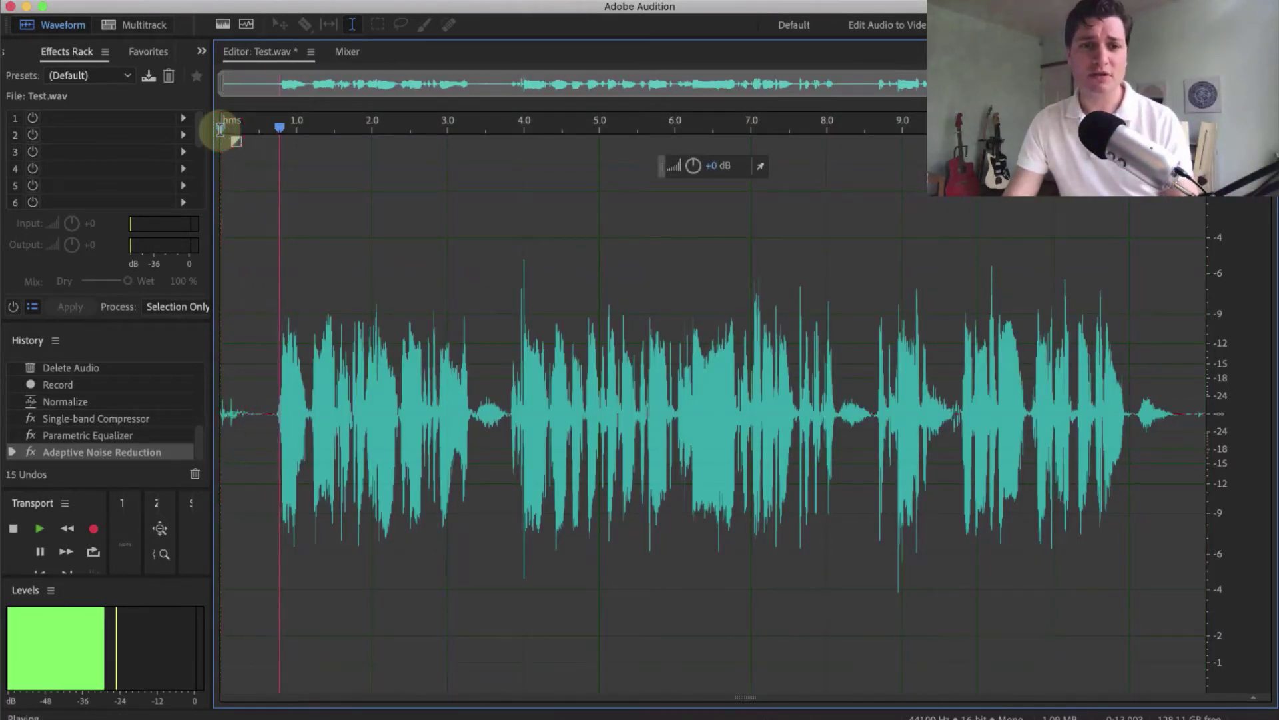
key(space)
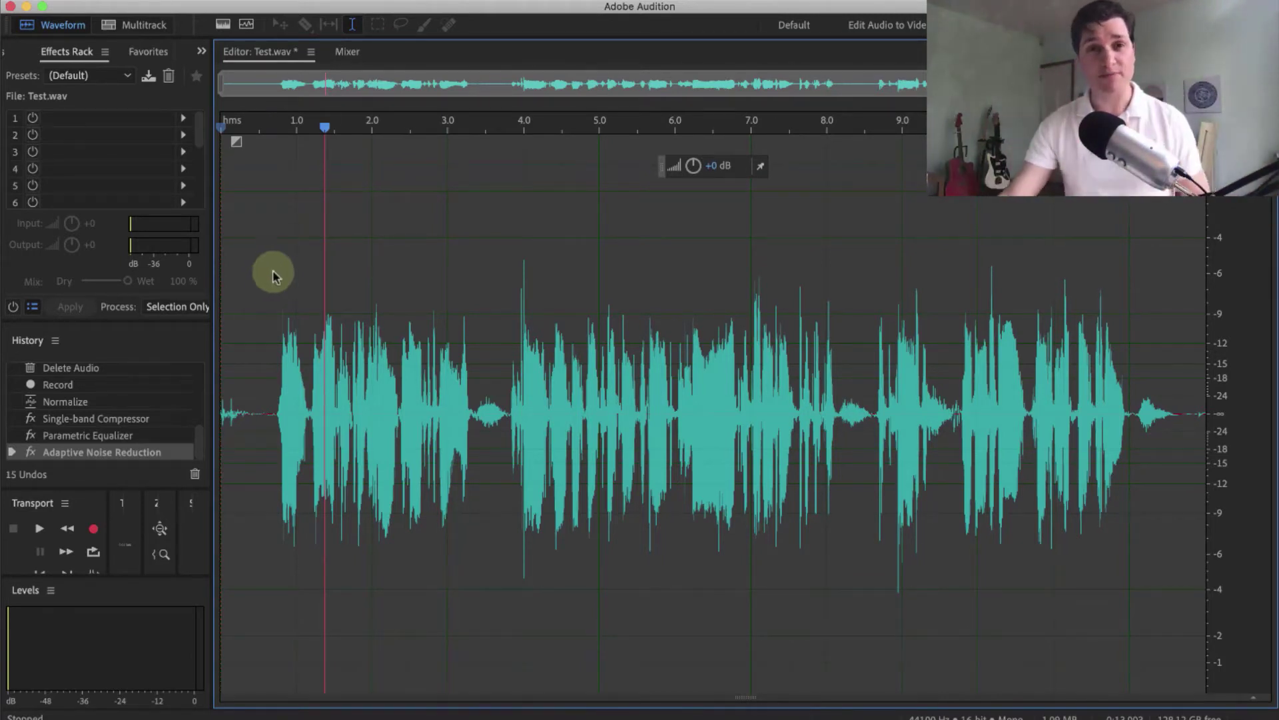
- Normalize the noise-reduced recording to -3 dB
click(348, 2)
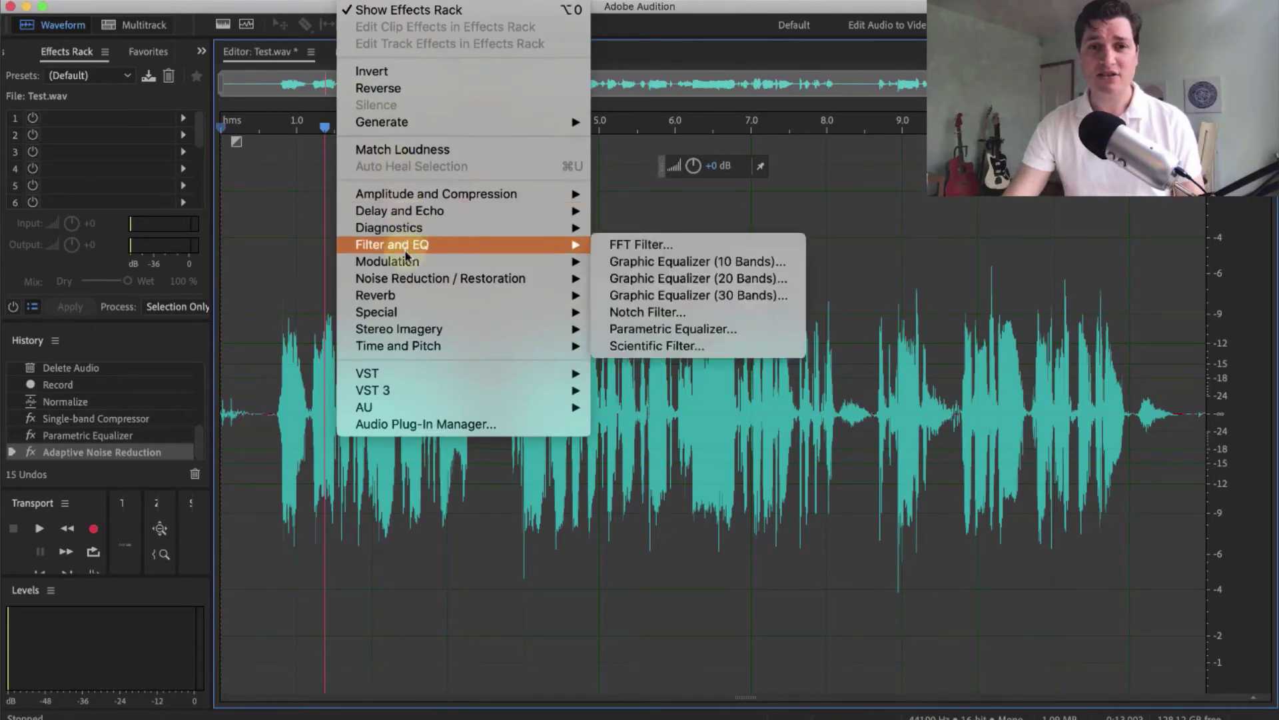
mouse_move(406, 195)
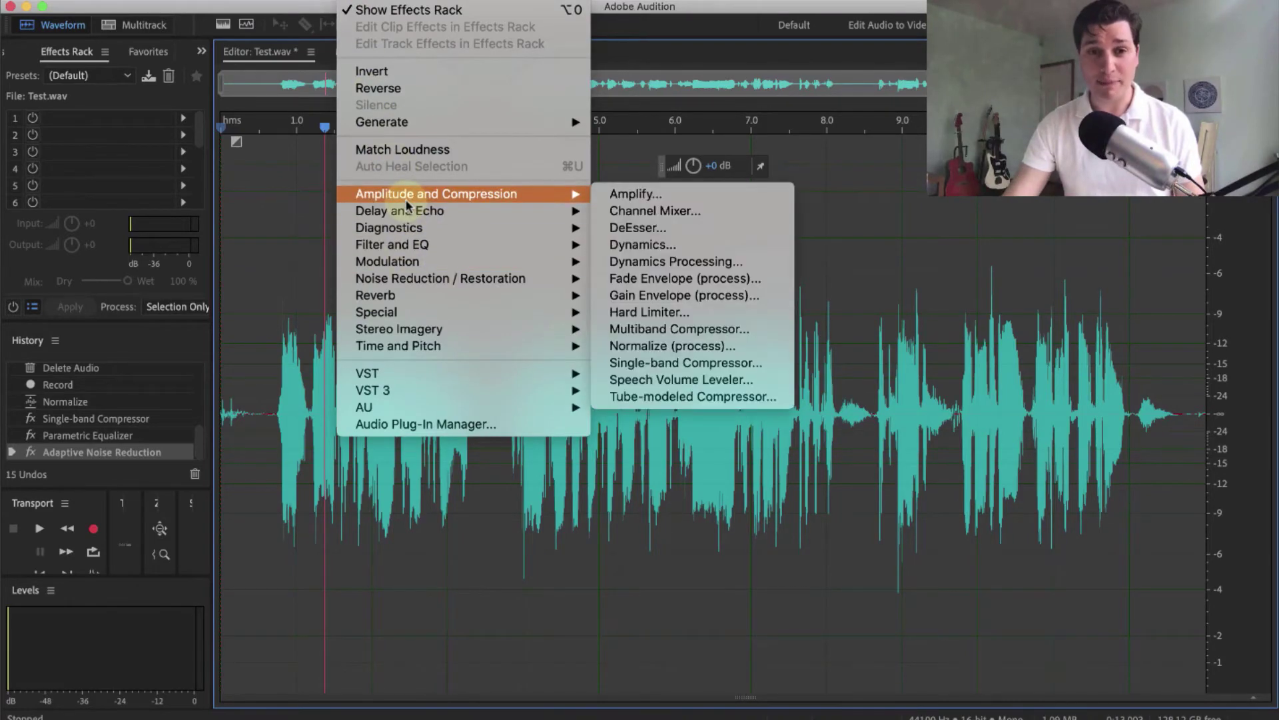
click(663, 346)
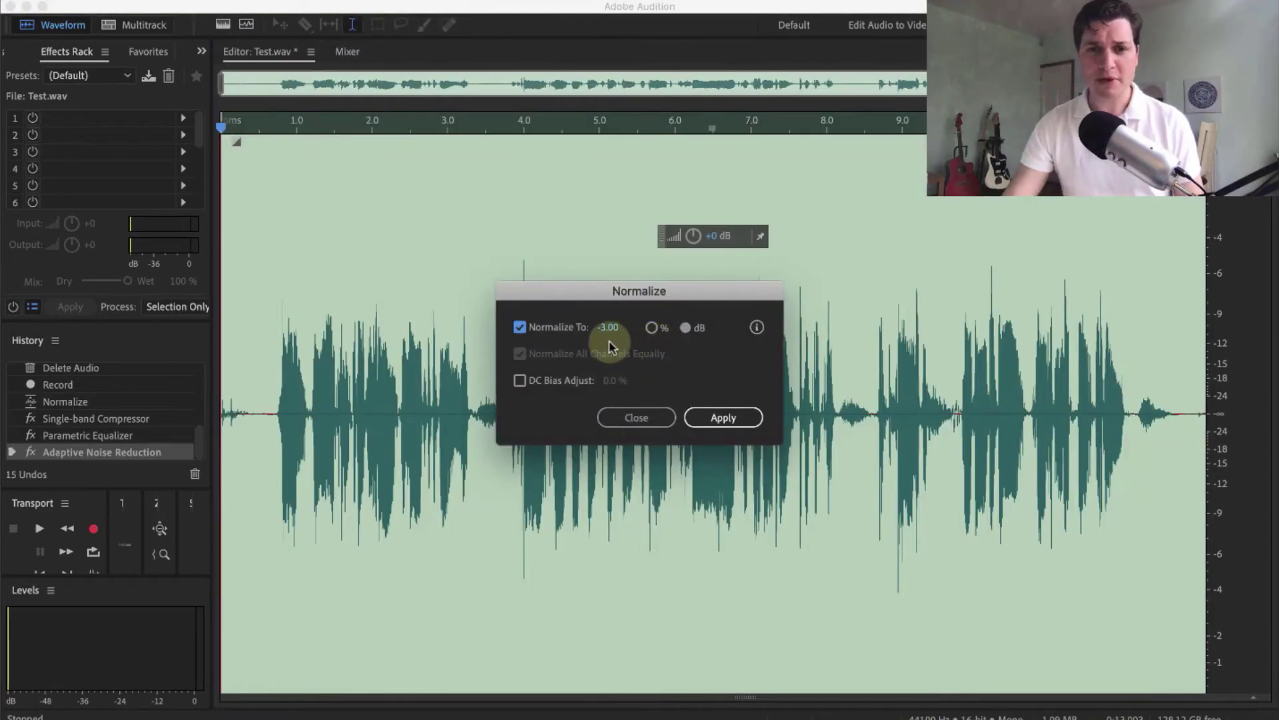
click(726, 417)
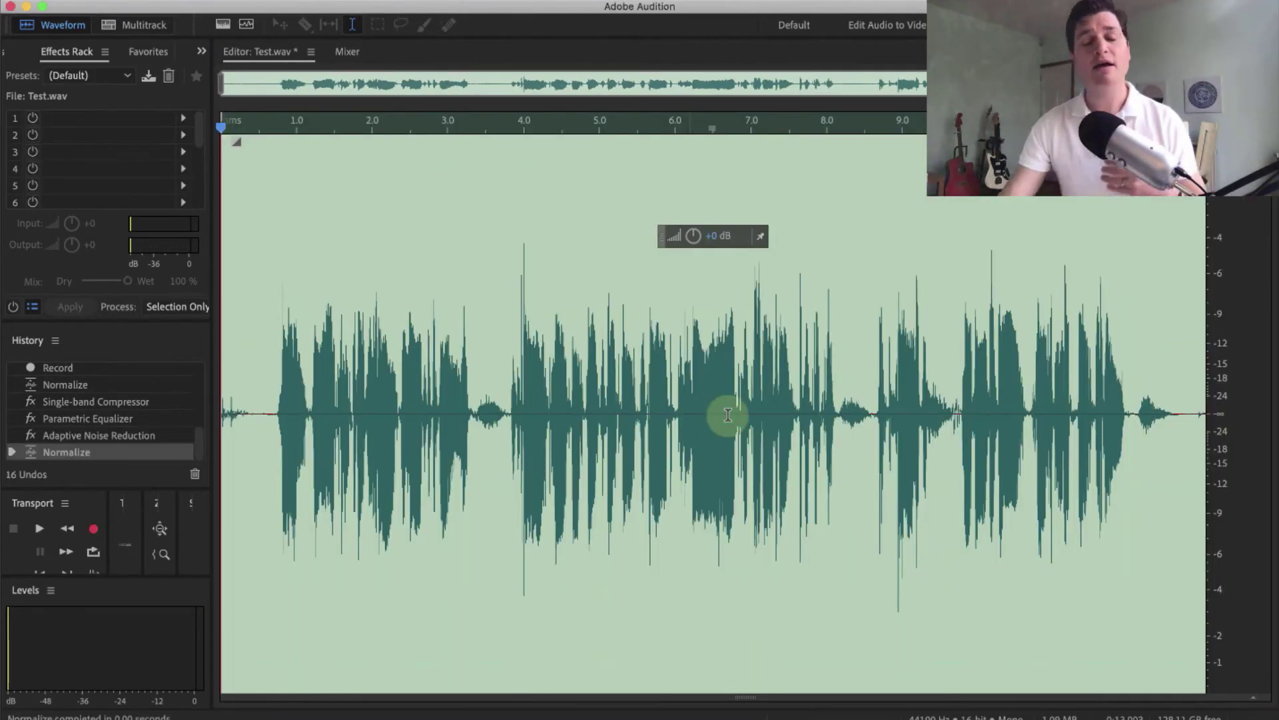
- Play back the normalized audio from about 2.95 s and again near 7.4 s
click(491, 383)
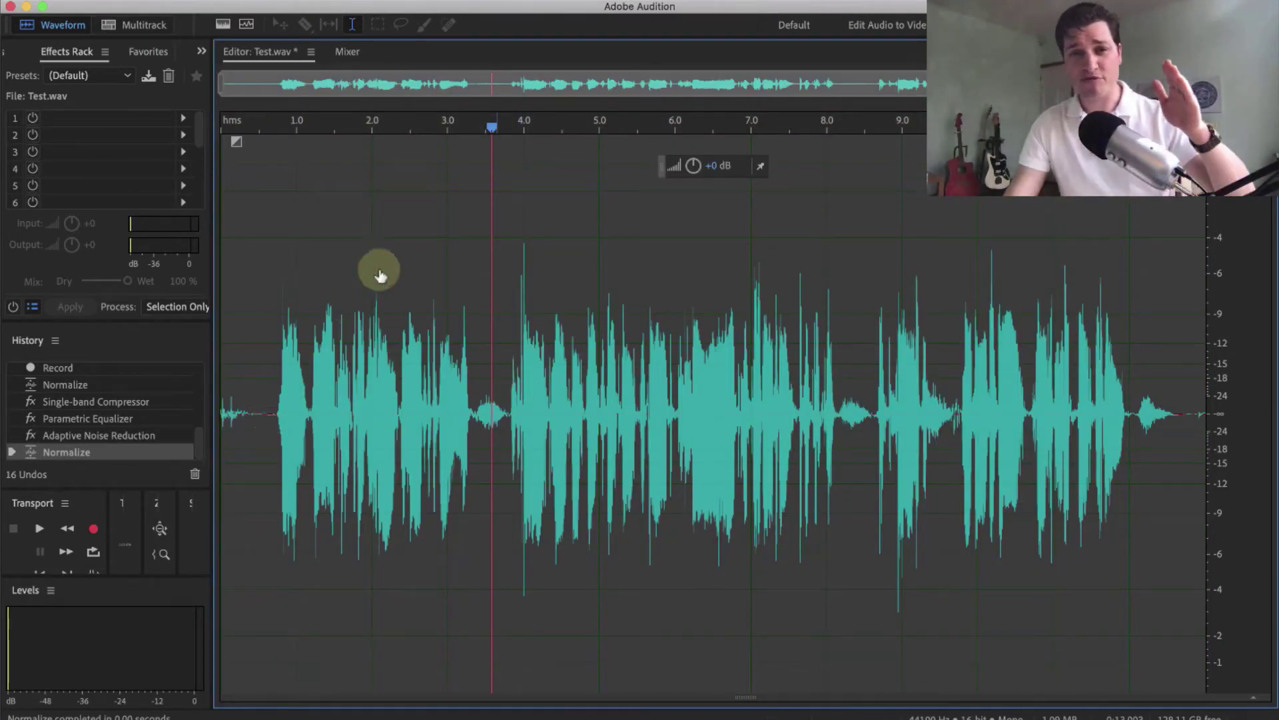
drag(489, 126, 442, 132)
key(space)
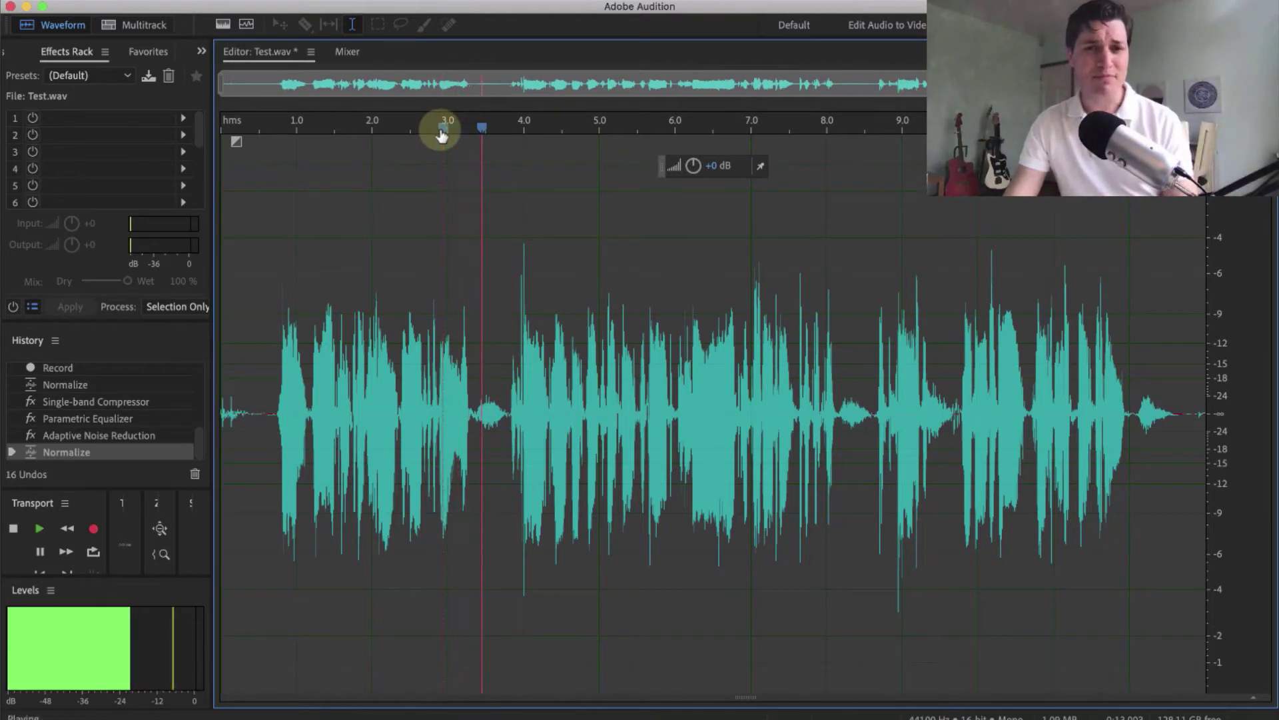
key(space)
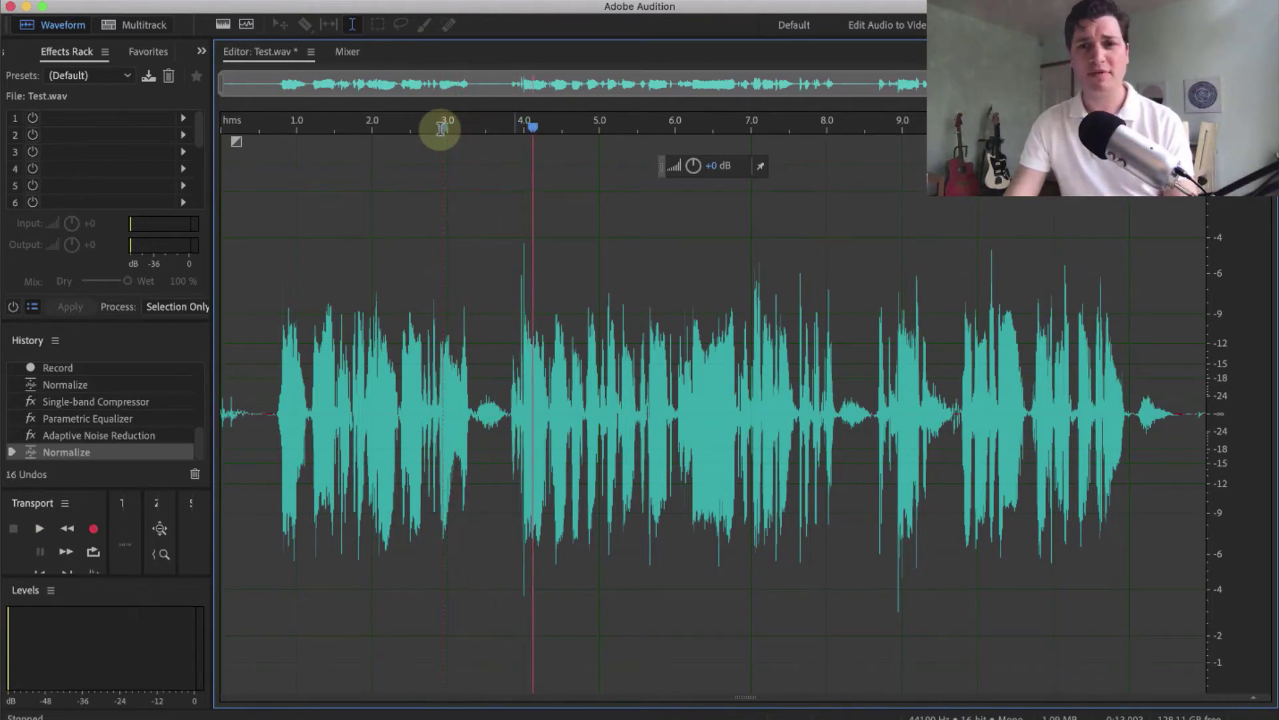
click(782, 130)
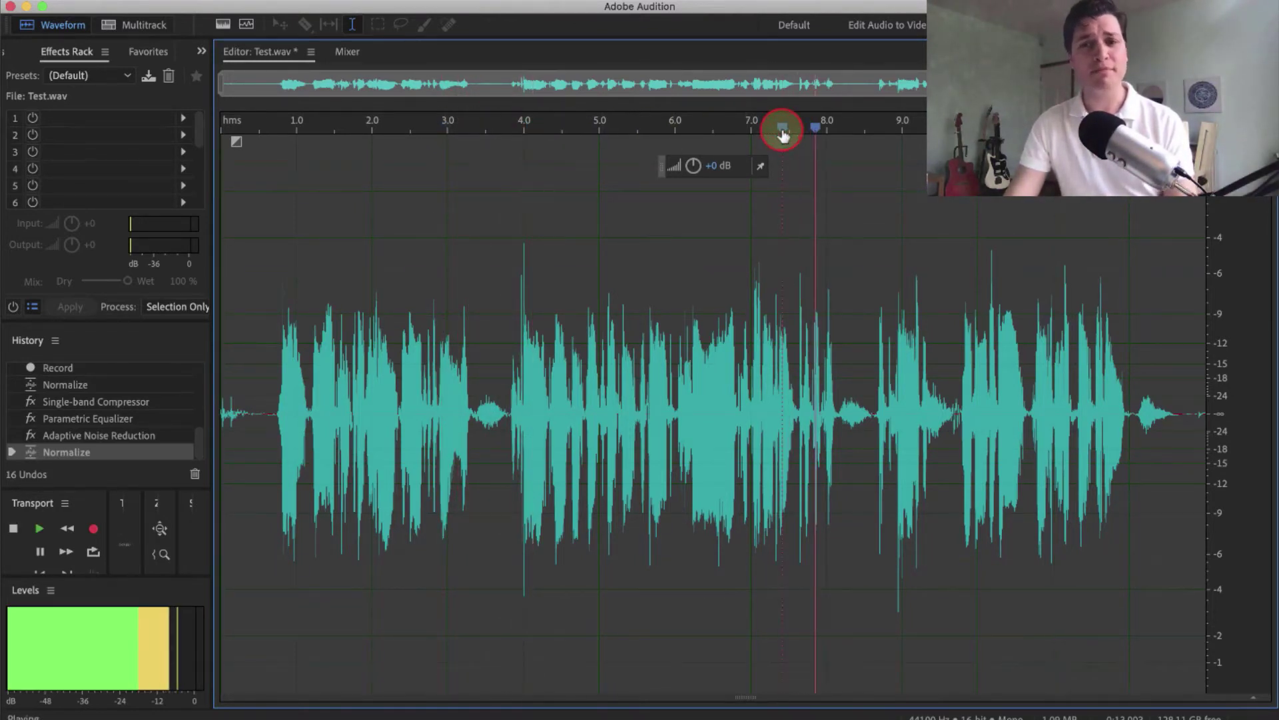
key(space)
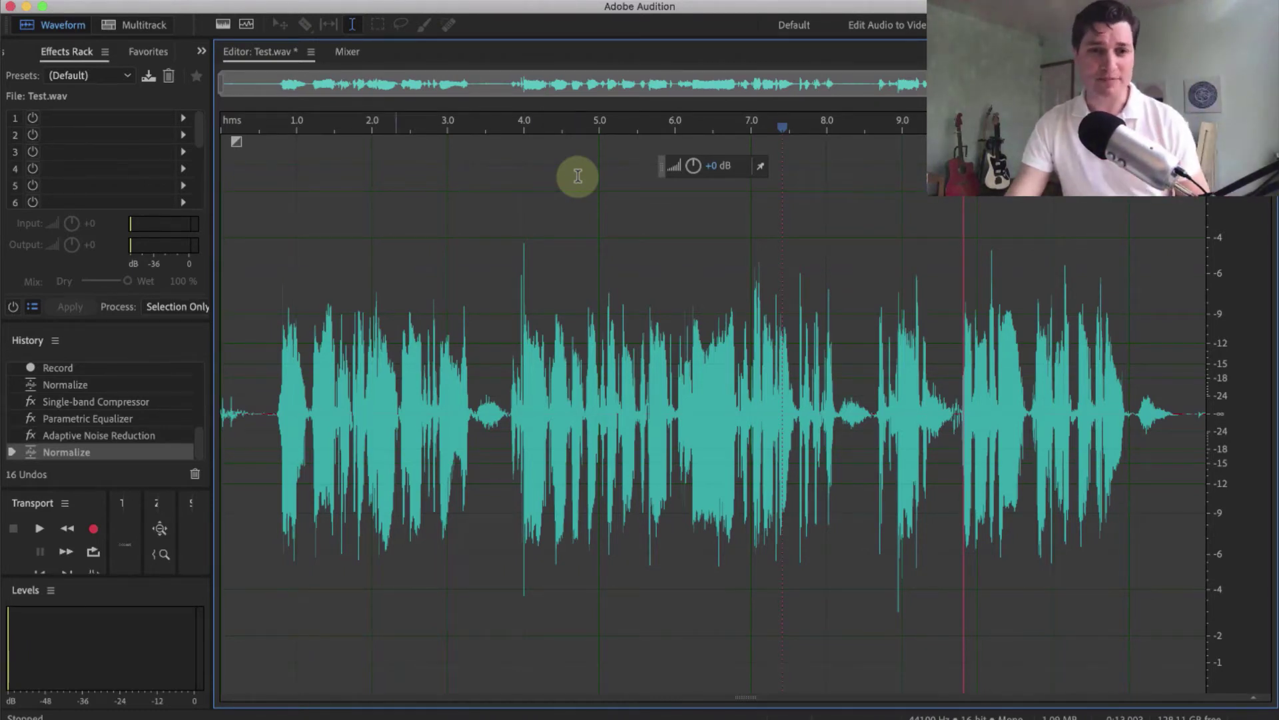
- Silence the breath in the first 0.65 seconds and play back to check it
drag(270, 407, 215, 415)
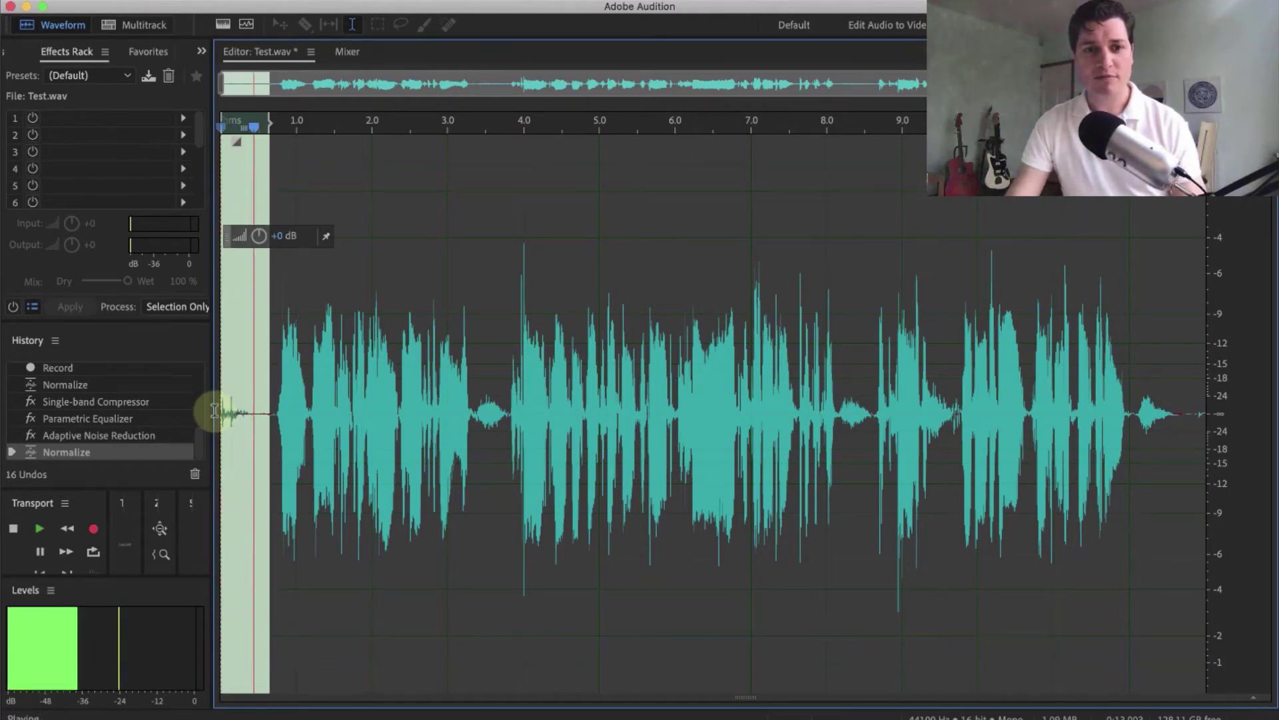
right_click(260, 385)
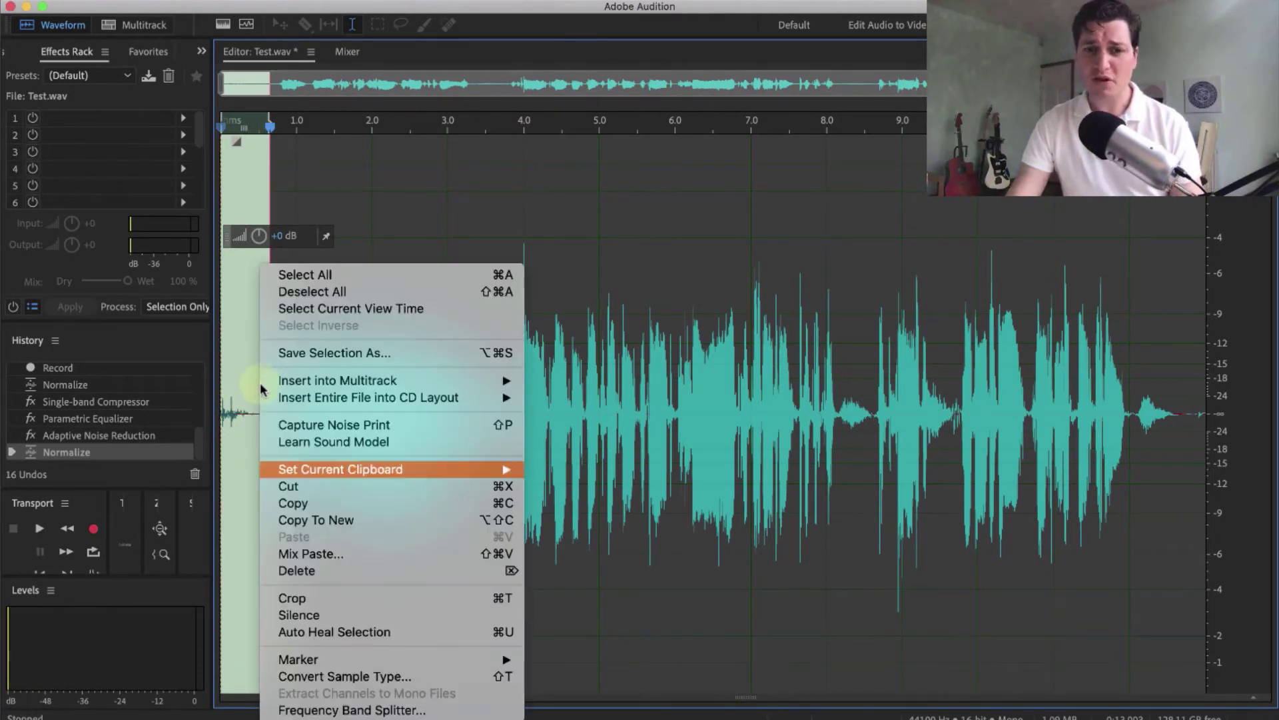
click(351, 623)
click(301, 166)
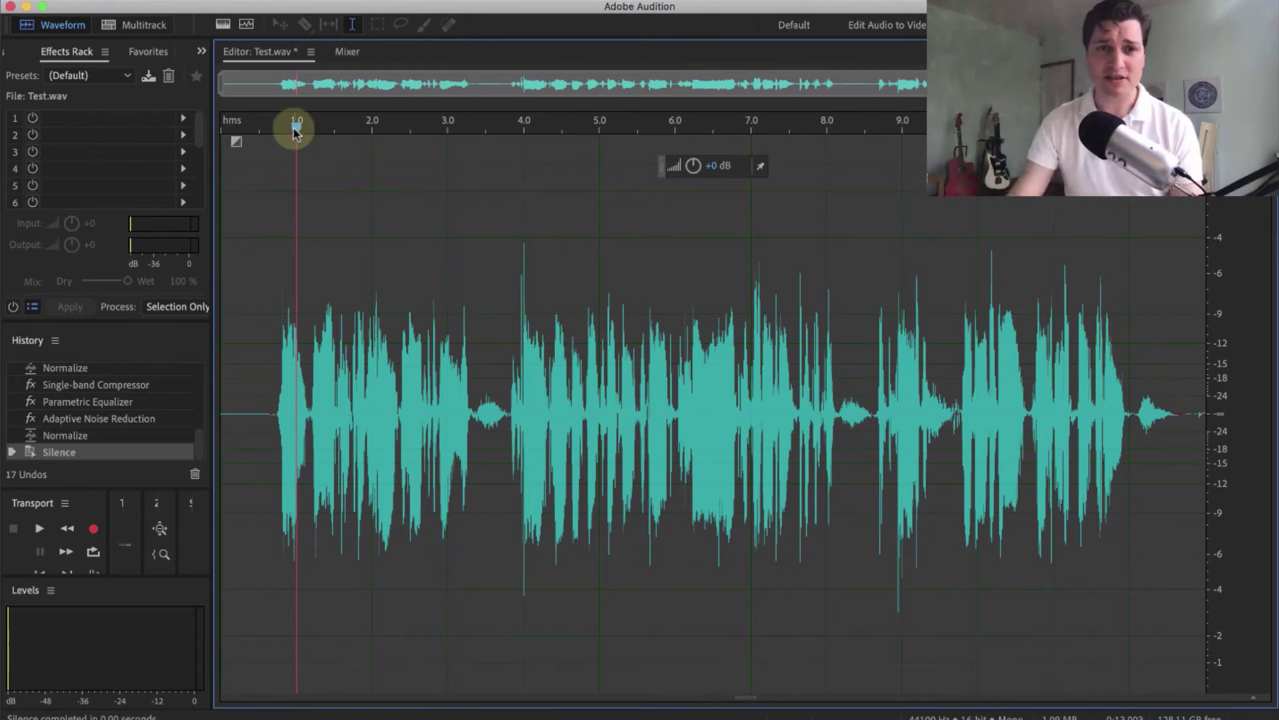
key(space)
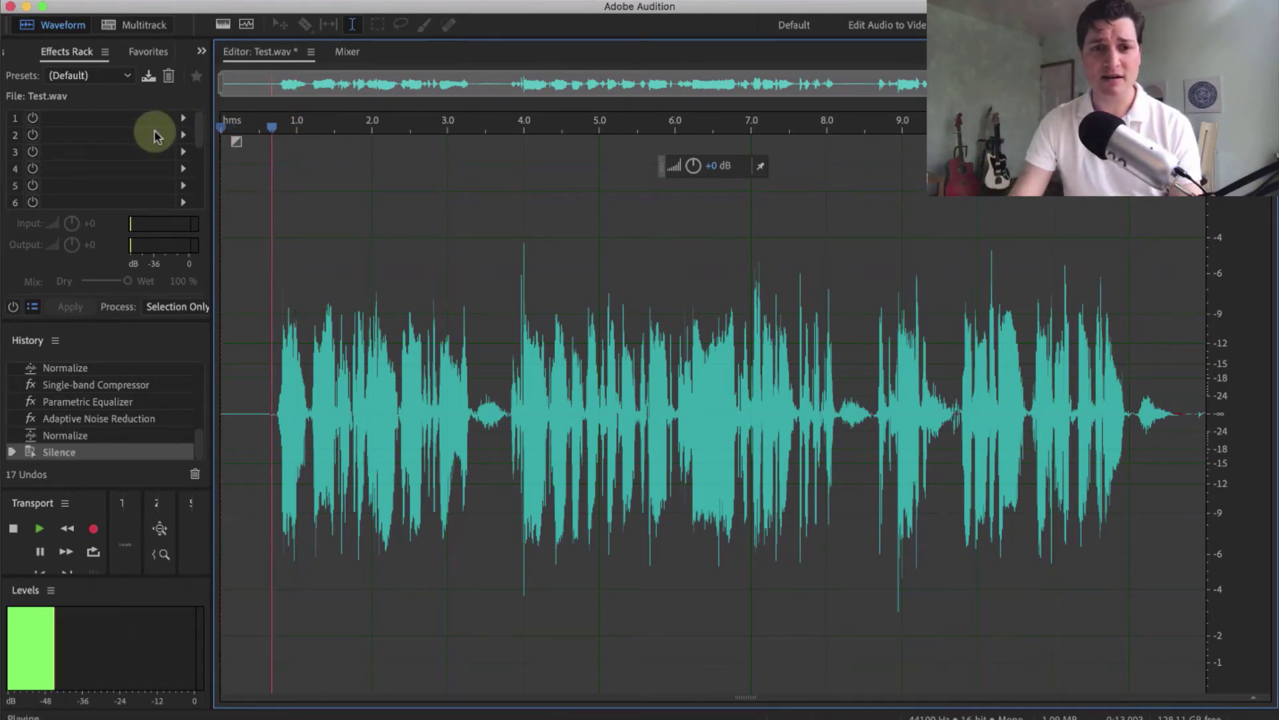
key(space)
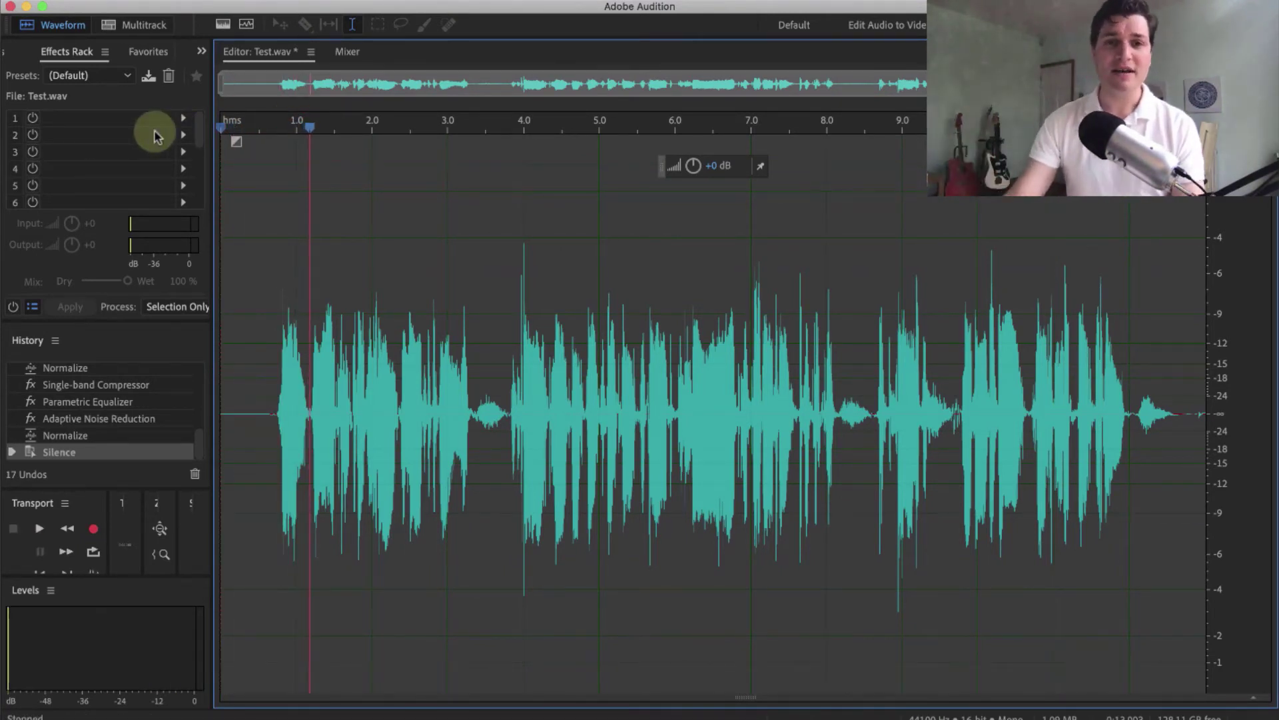
- Zoom to 3.2–4.2 s and silence the breath between about 3.56 and 3.82 s
drag(907, 83, 747, 81)
click(330, 126)
drag(406, 84, 453, 83)
drag(845, 85, 583, 83)
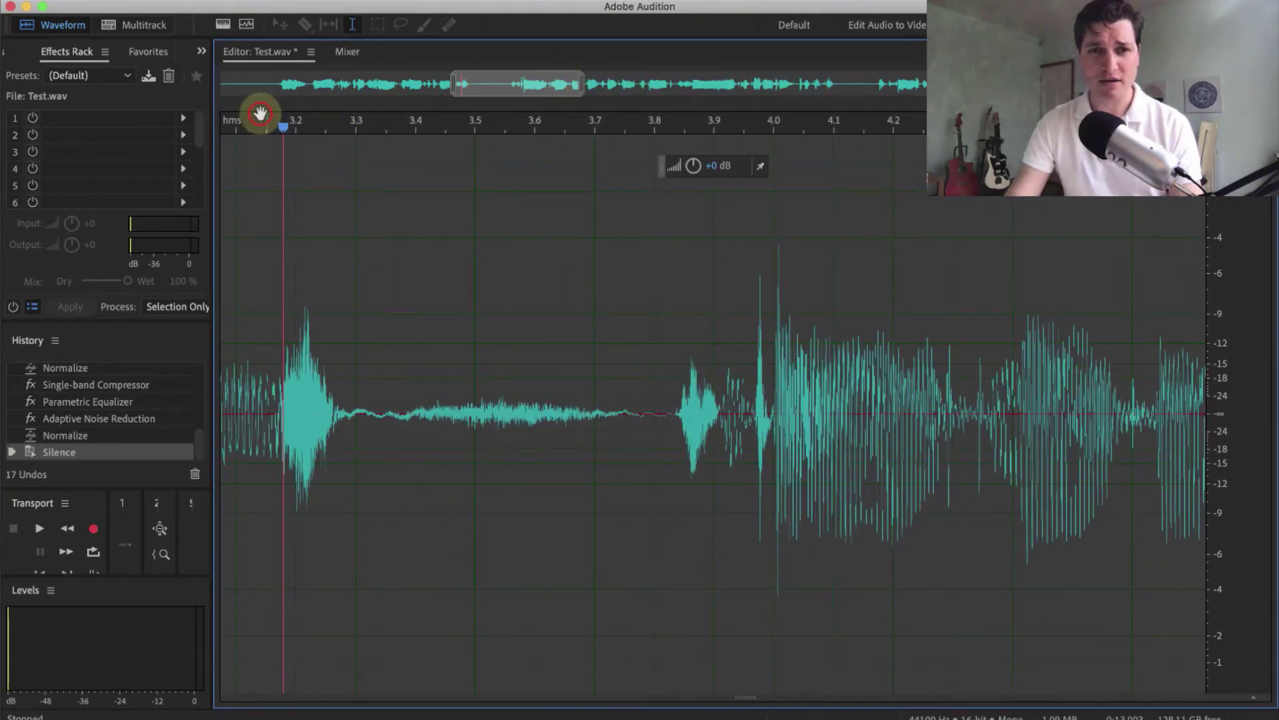
key(space)
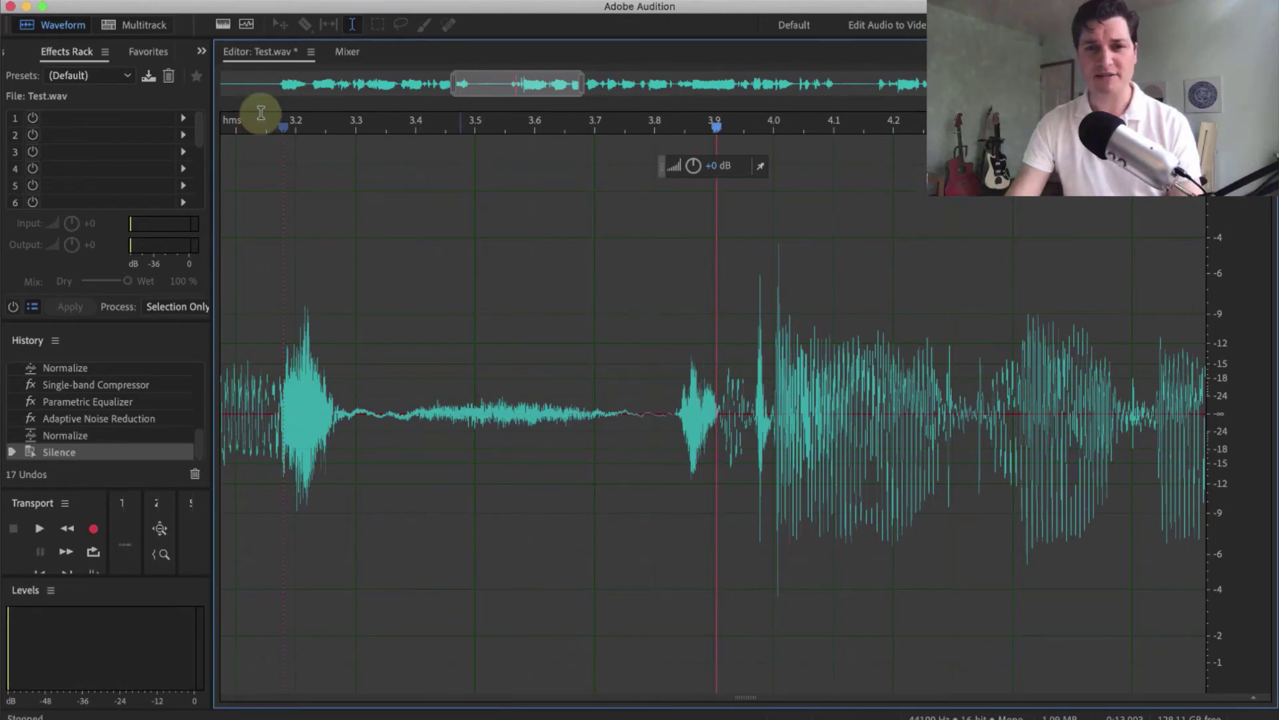
drag(666, 413, 355, 414)
right_click(368, 415)
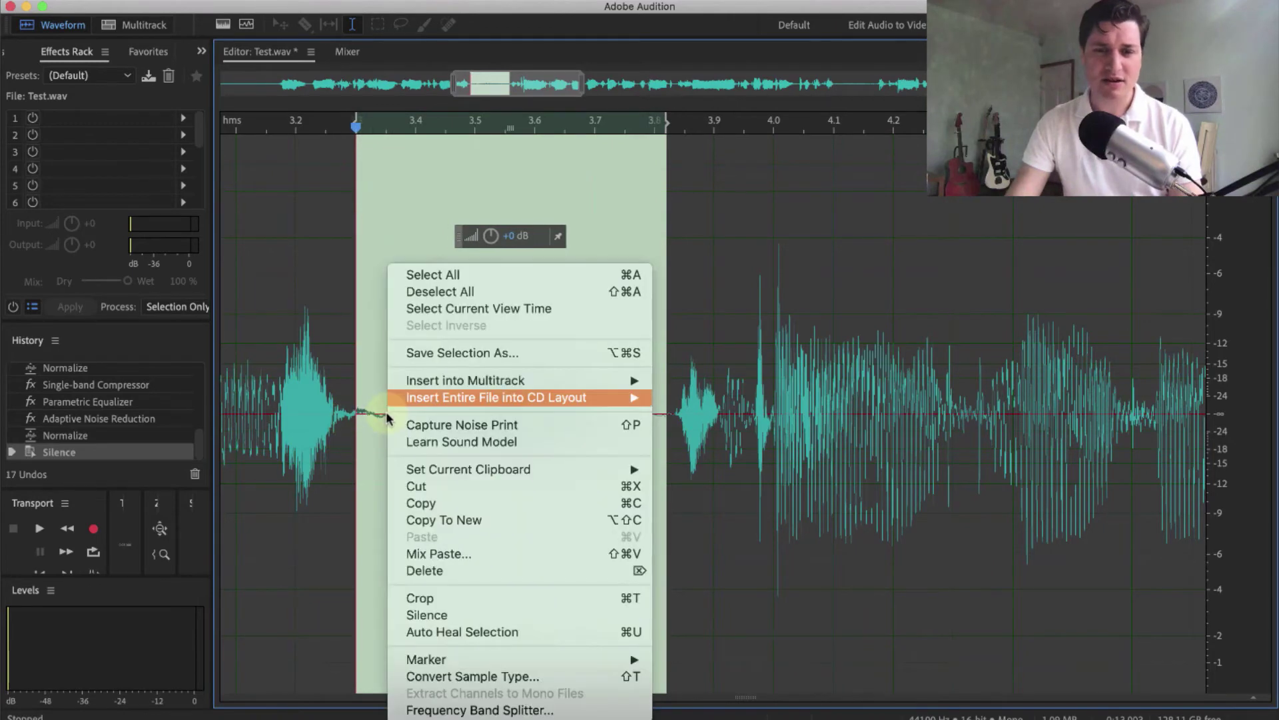
click(495, 614)
- Play back the edited section from about 2.75 s, then zoom out to 2.3–7.0 s
click(250, 128)
drag(451, 83, 367, 83)
click(494, 125)
key(space)
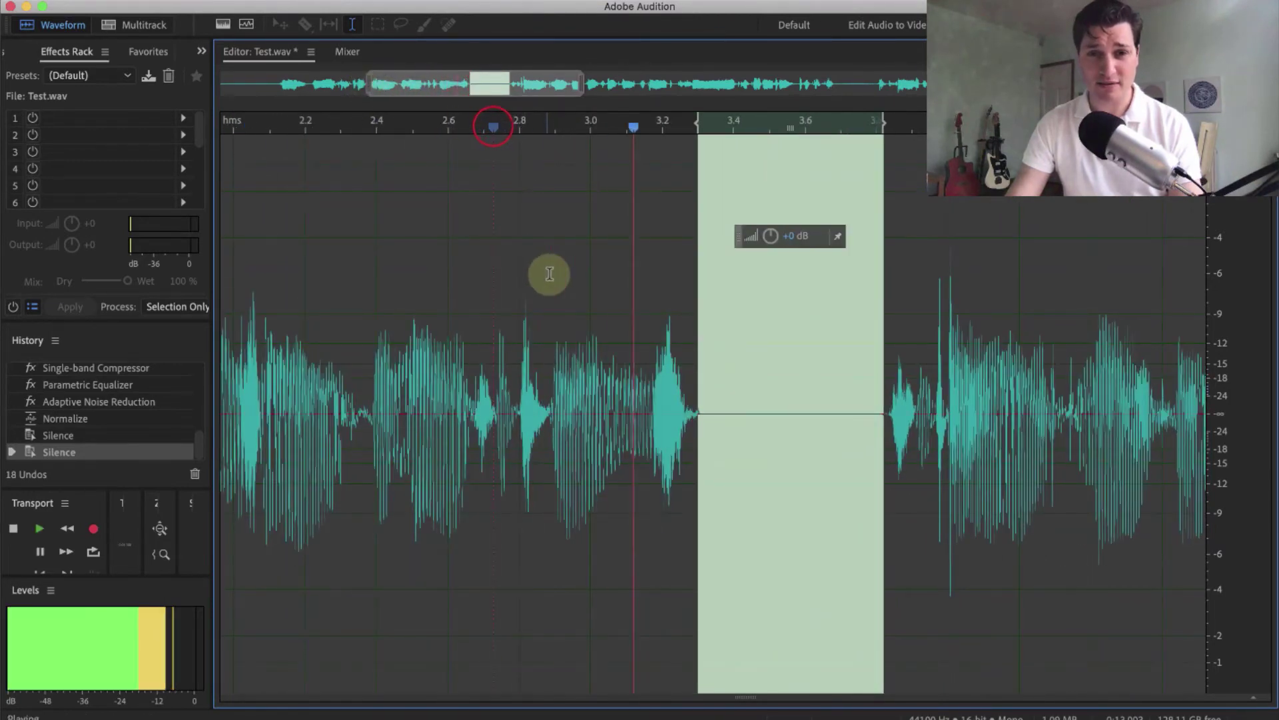
click(590, 250)
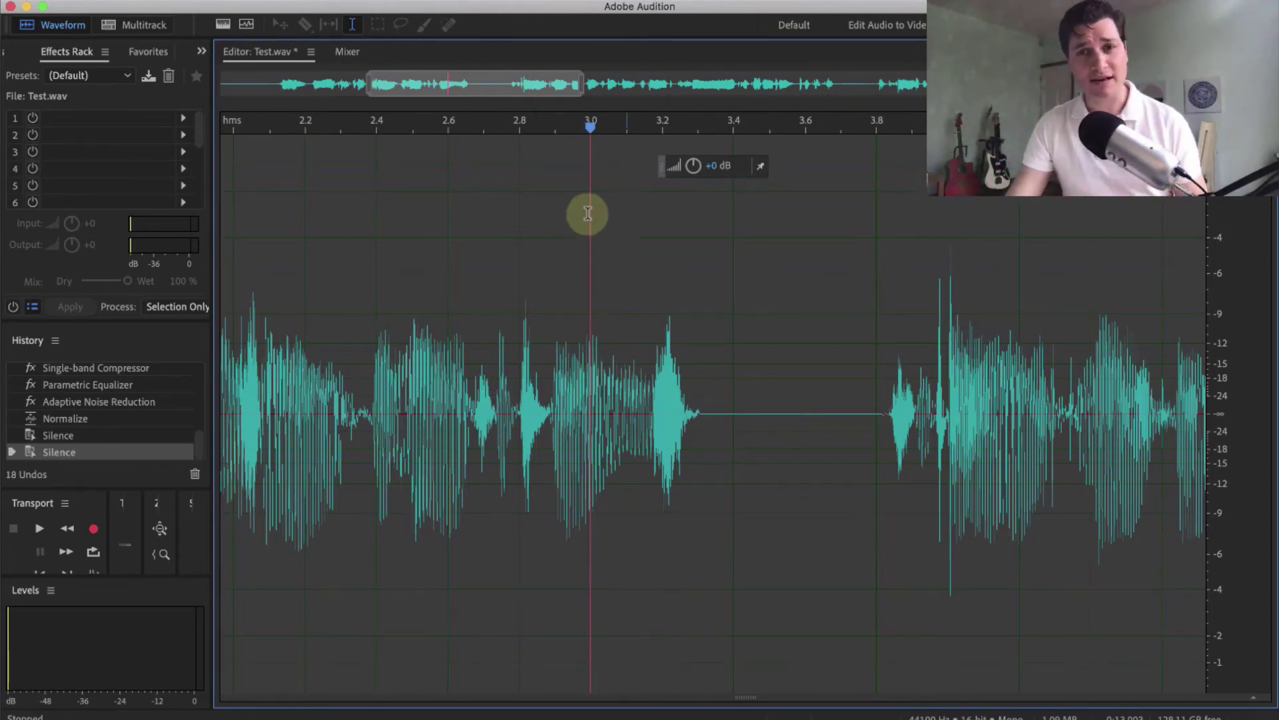
drag(581, 85, 1183, 100)
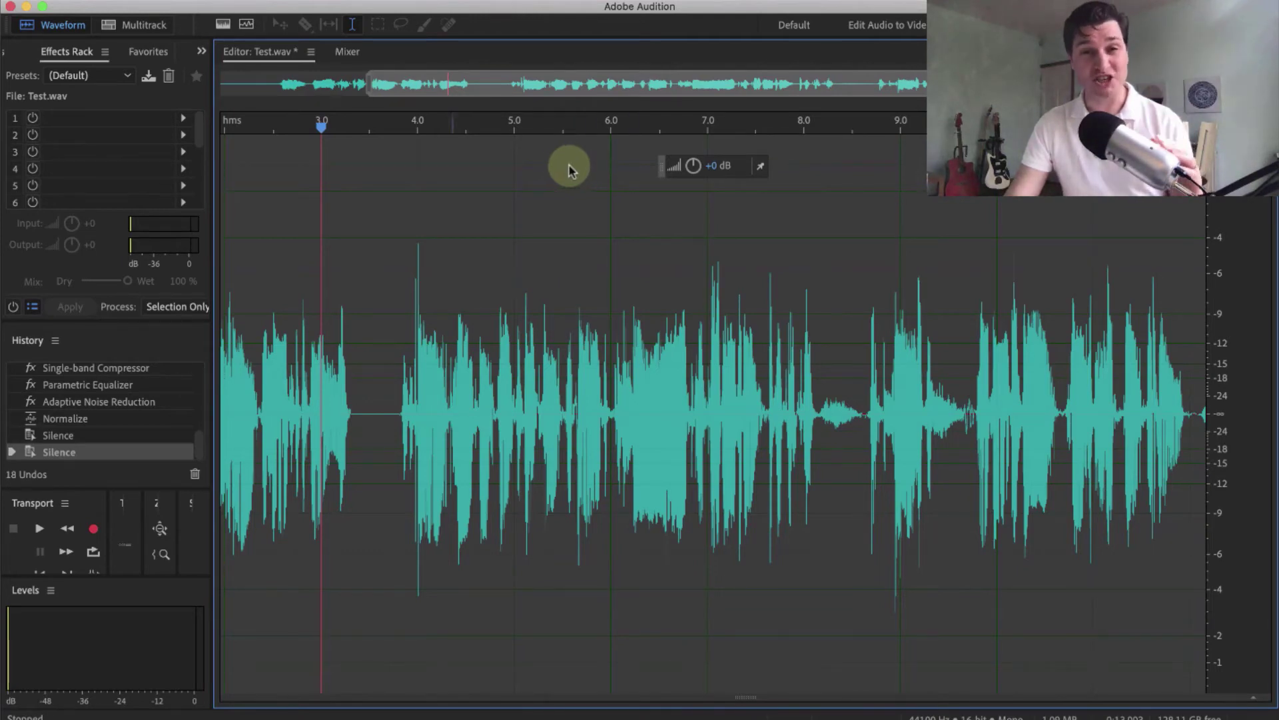
- Open the Waves DeBreath Mono effect from the VST effects menu
drag(370, 84, 171, 91)
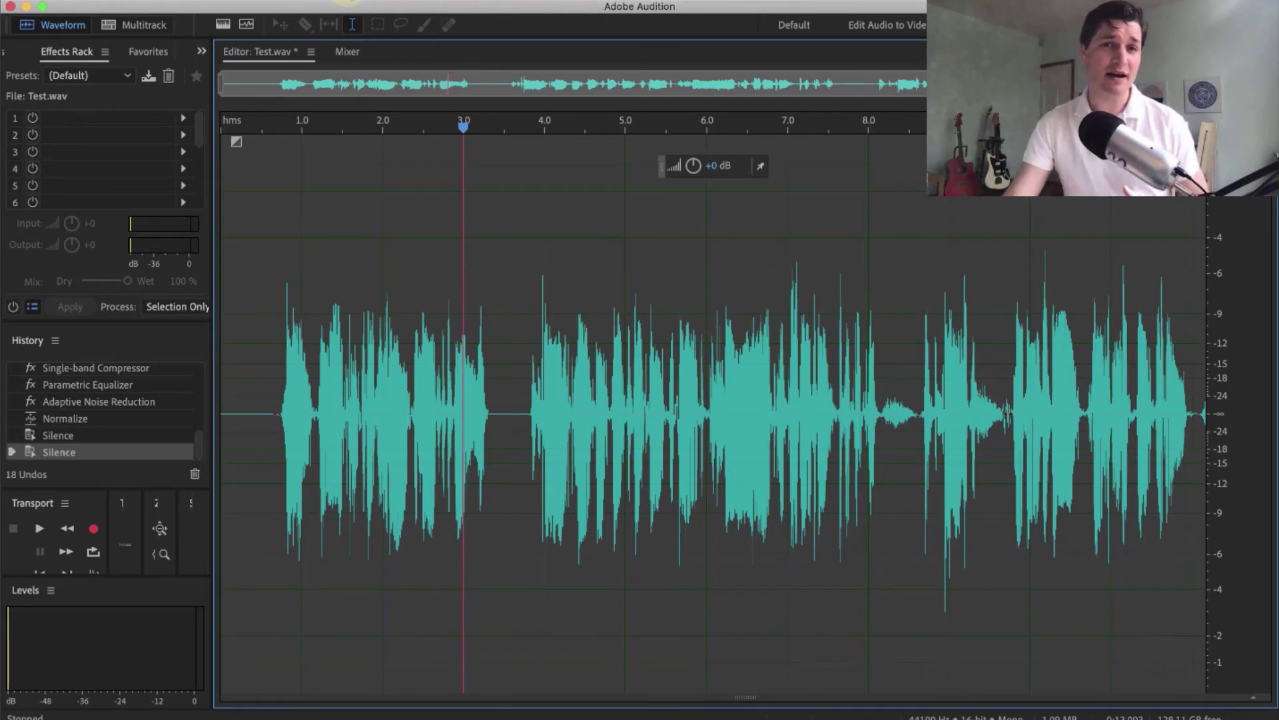
click(426, 1)
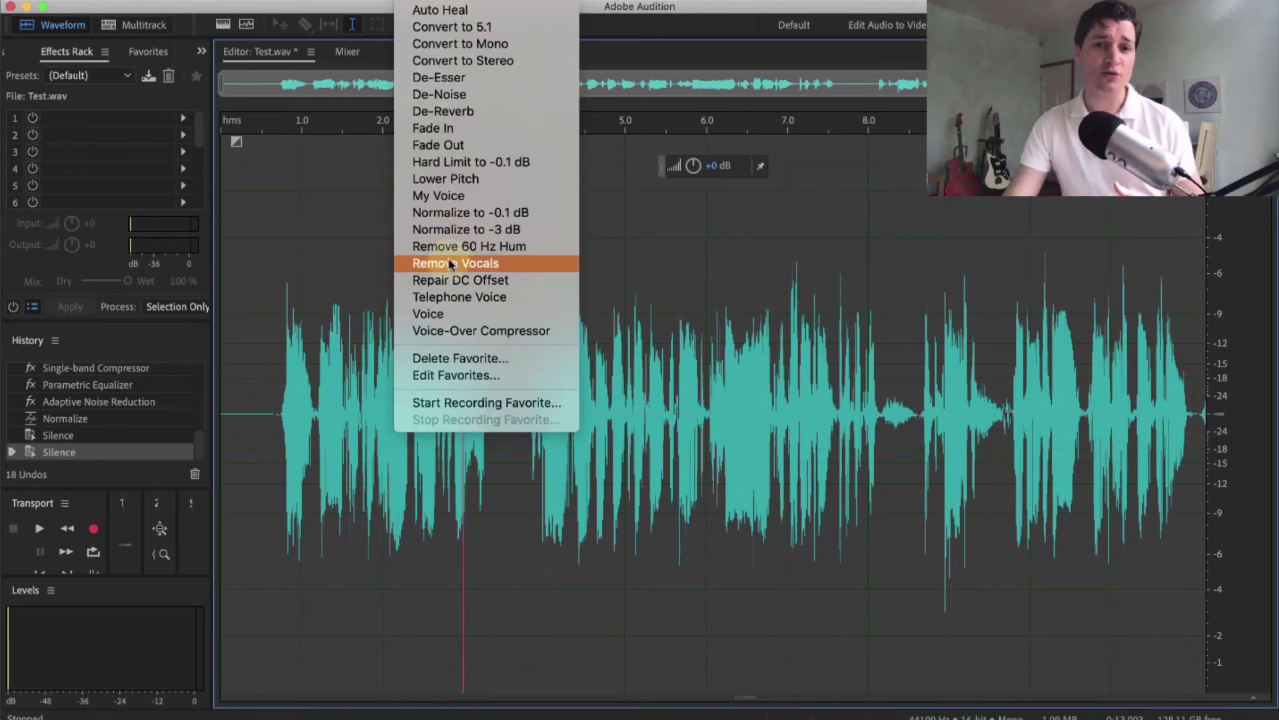
mouse_move(360, 1)
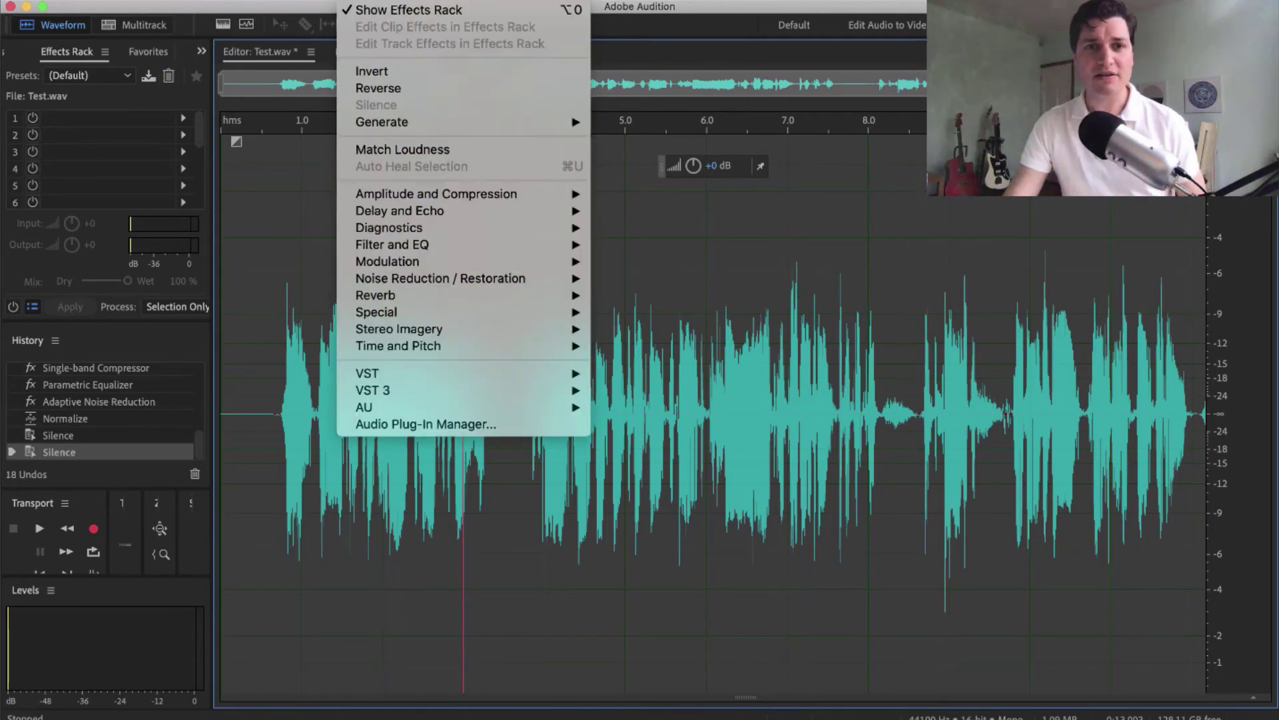
mouse_move(382, 374)
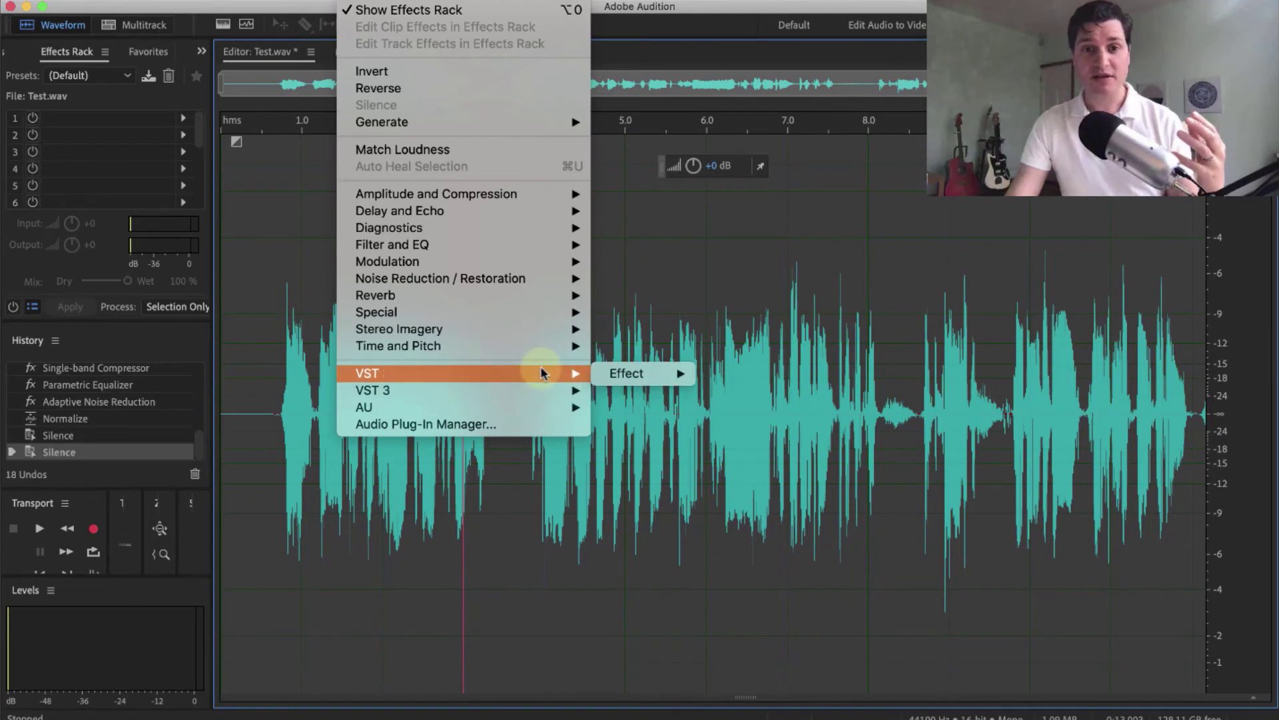
mouse_move(627, 373)
mouse_move(733, 373)
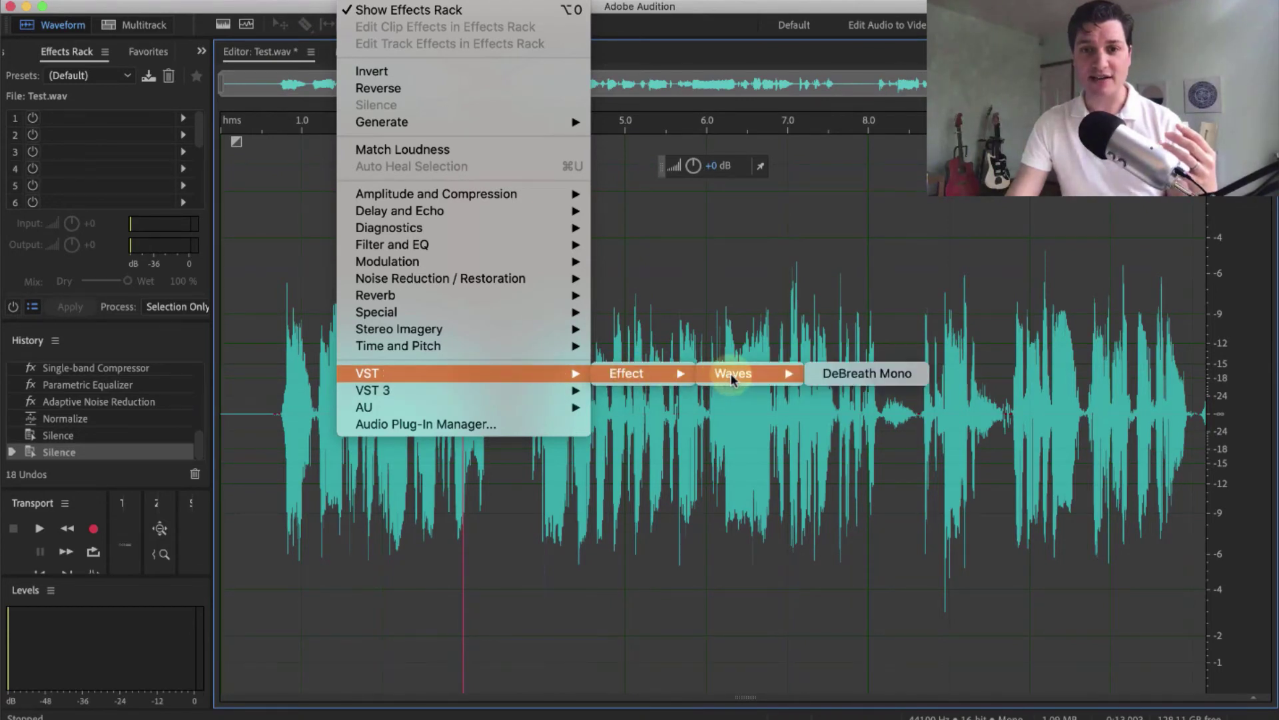
click(906, 377)
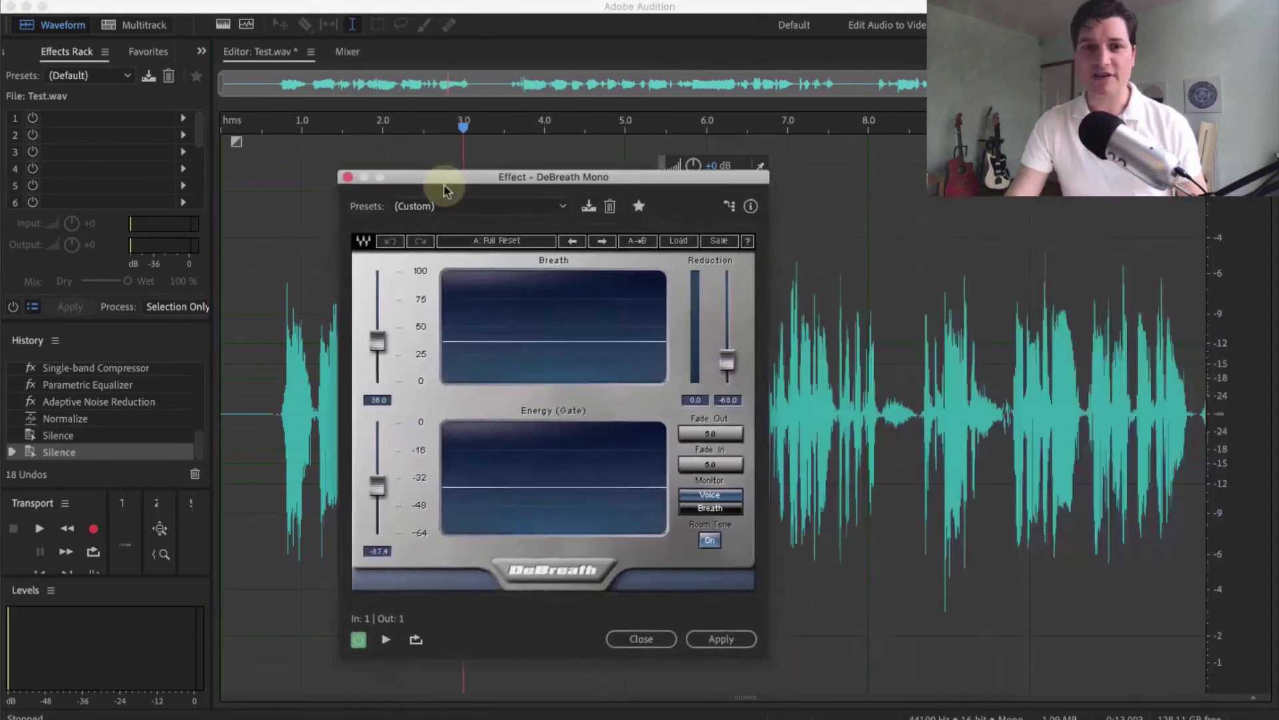
- Delete the last Silence step from the History panel
drag(440, 172, 730, 140)
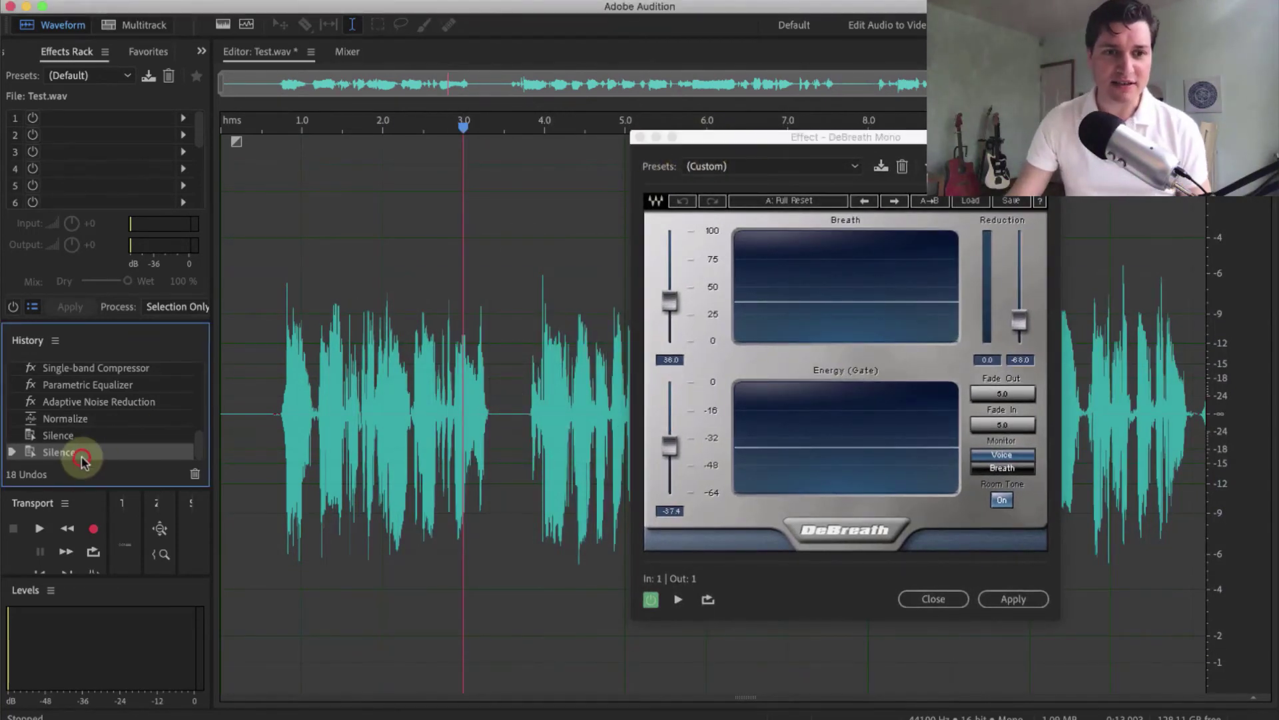
click(194, 475)
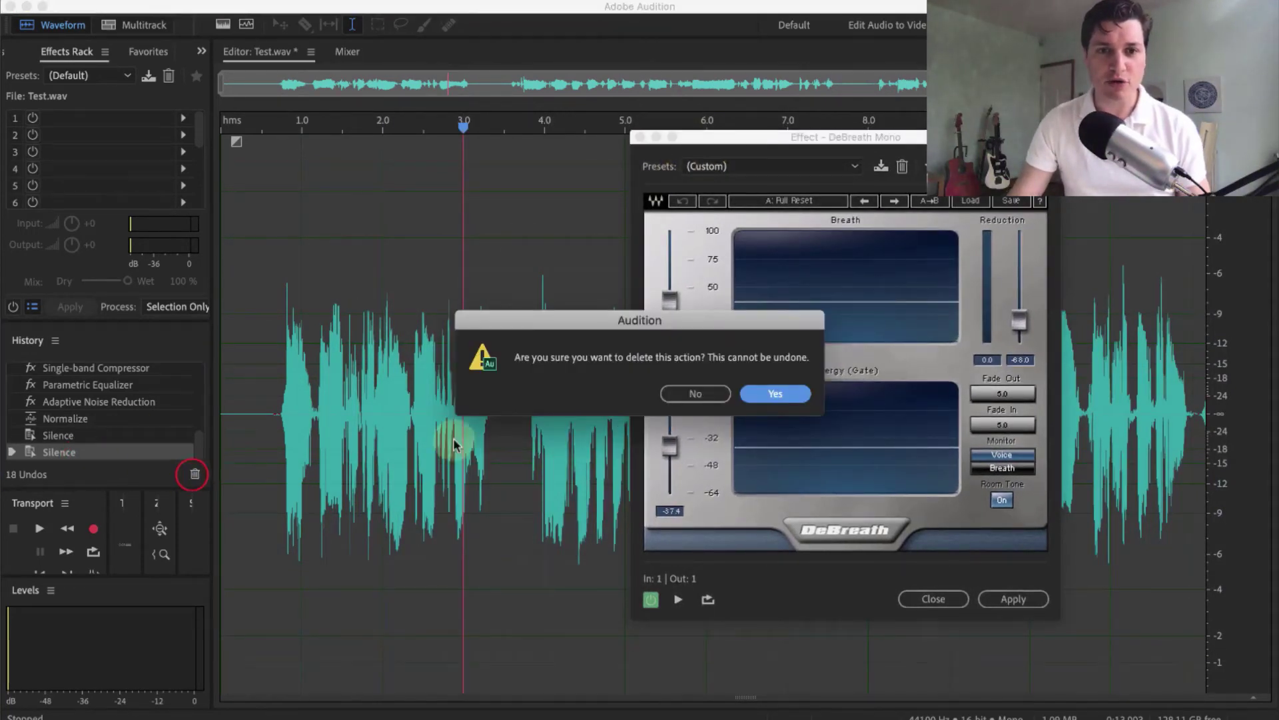
click(762, 395)
- Place the playhead at about 0.7 s and preview the audio through DeBreath
click(452, 247)
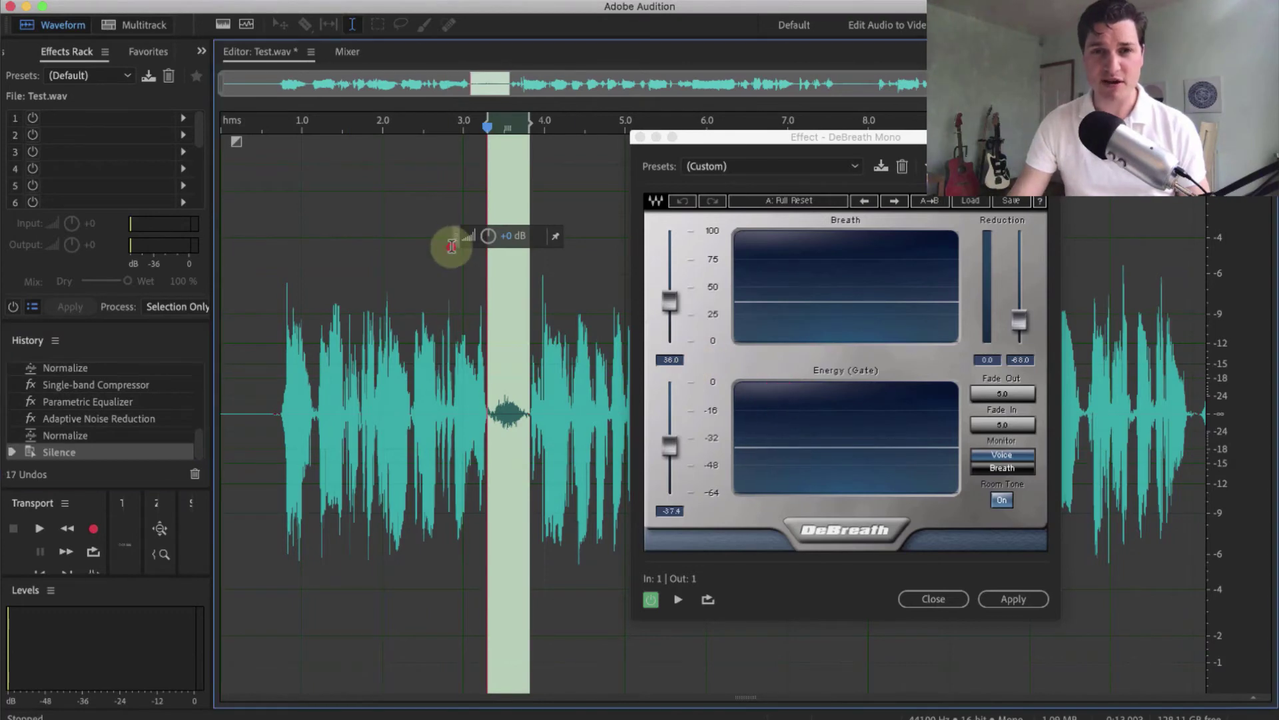
click(475, 154)
drag(473, 140, 276, 177)
drag(688, 148, 184, 53)
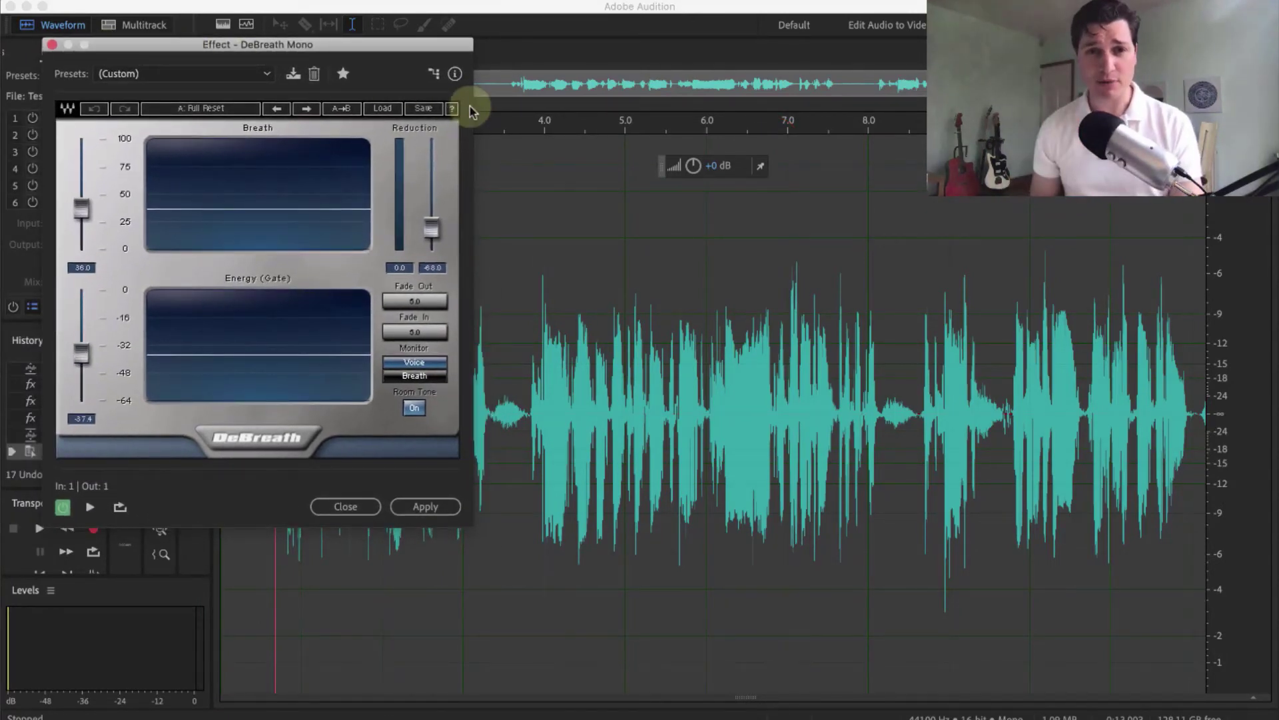
key(space)
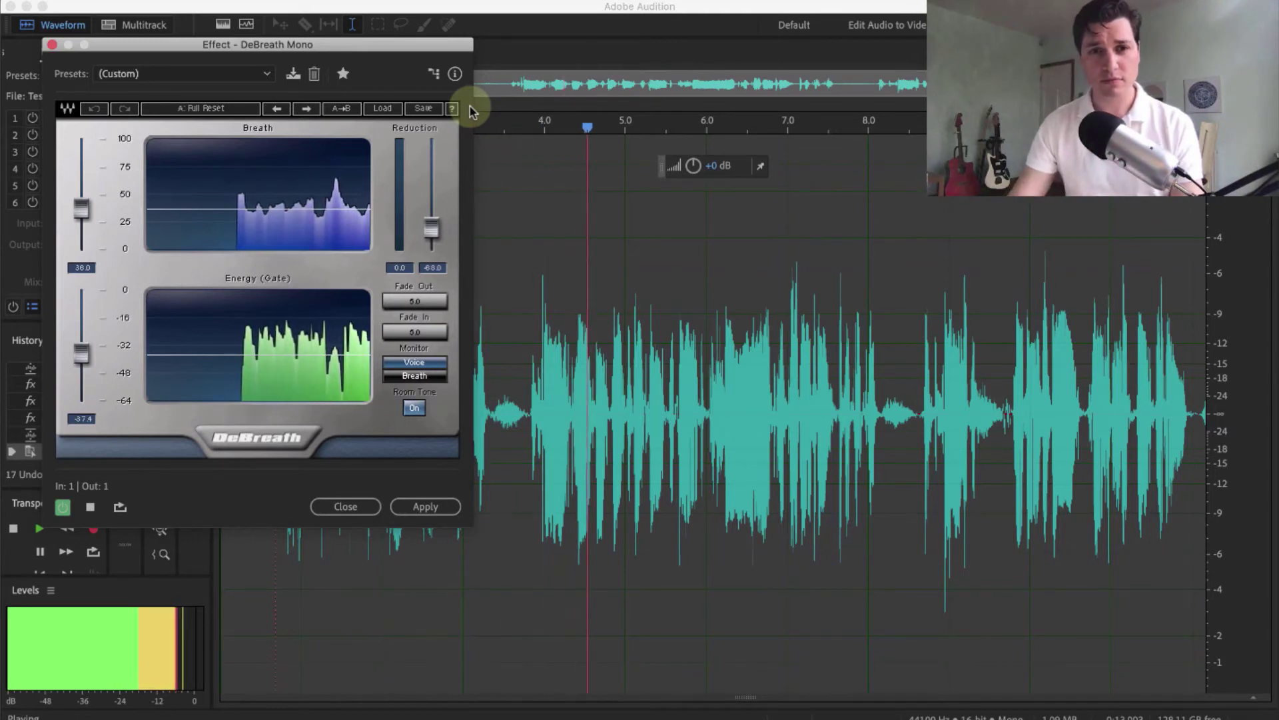
key(space)
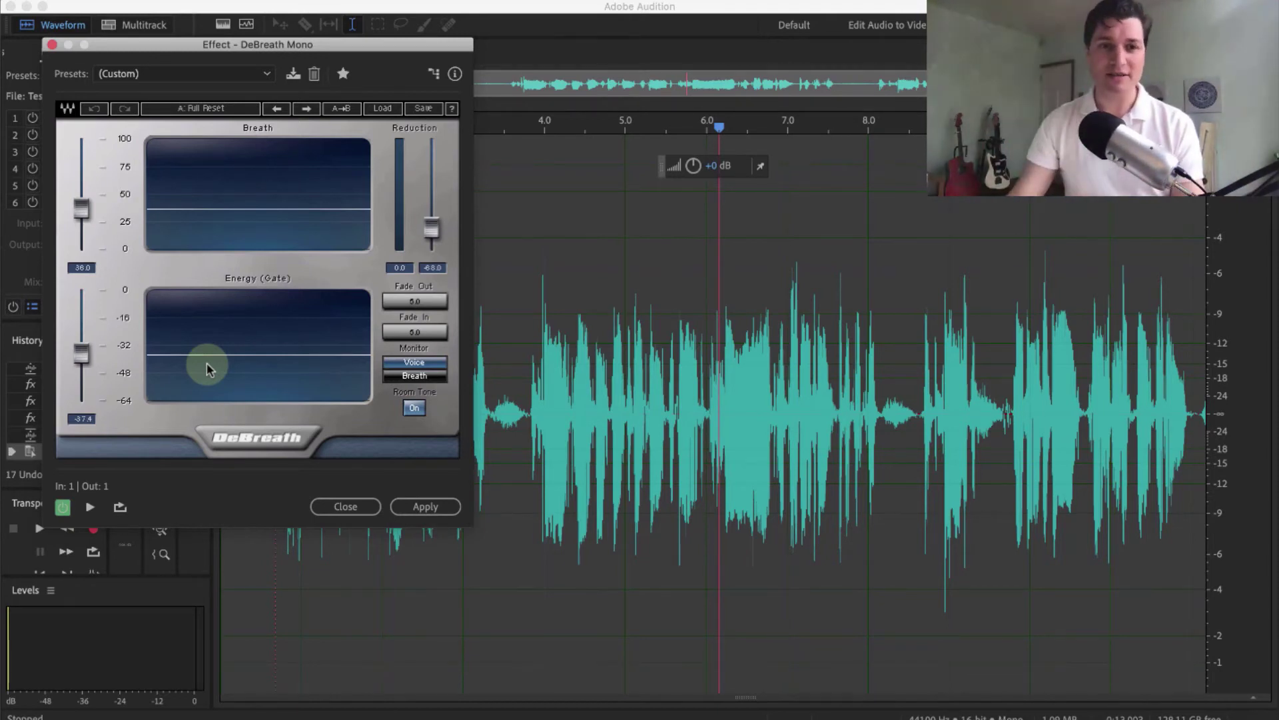
- While previewing, raise the energy gate to -34.5 and set the breath threshold to 41.0
drag(719, 132, 691, 142)
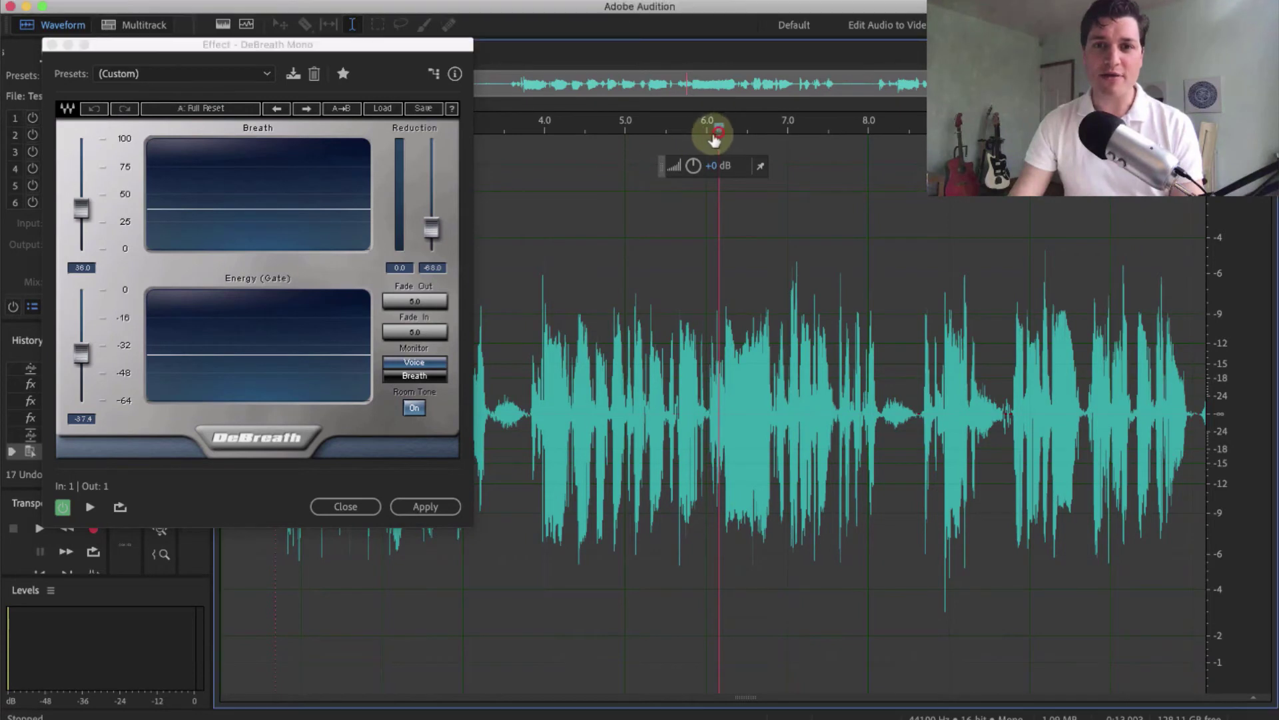
key(space)
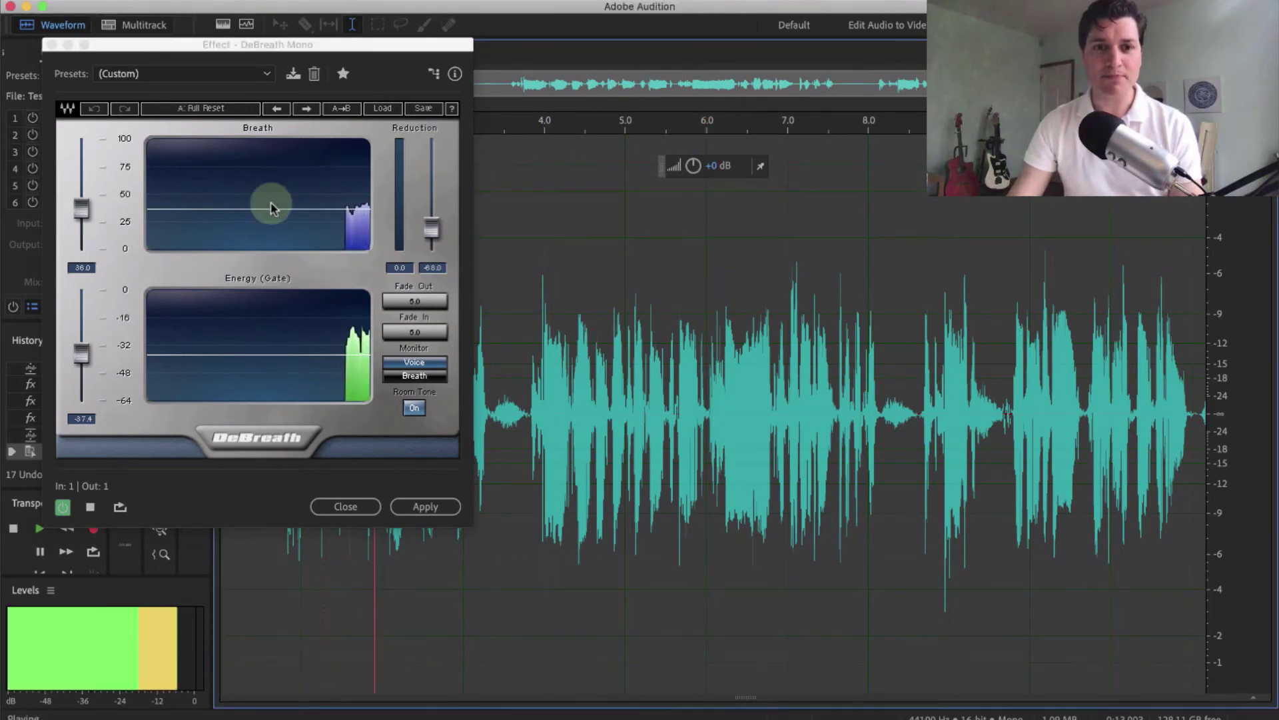
drag(81, 354, 81, 347)
key(space)
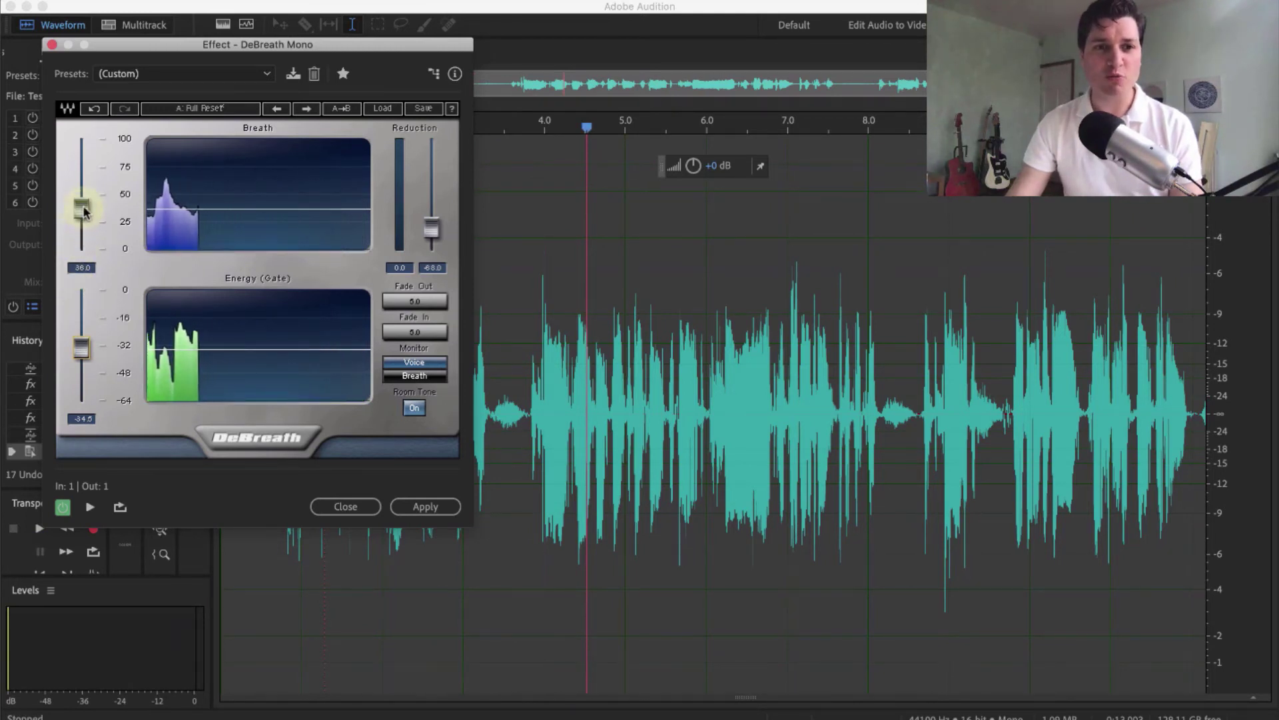
drag(83, 211, 82, 203)
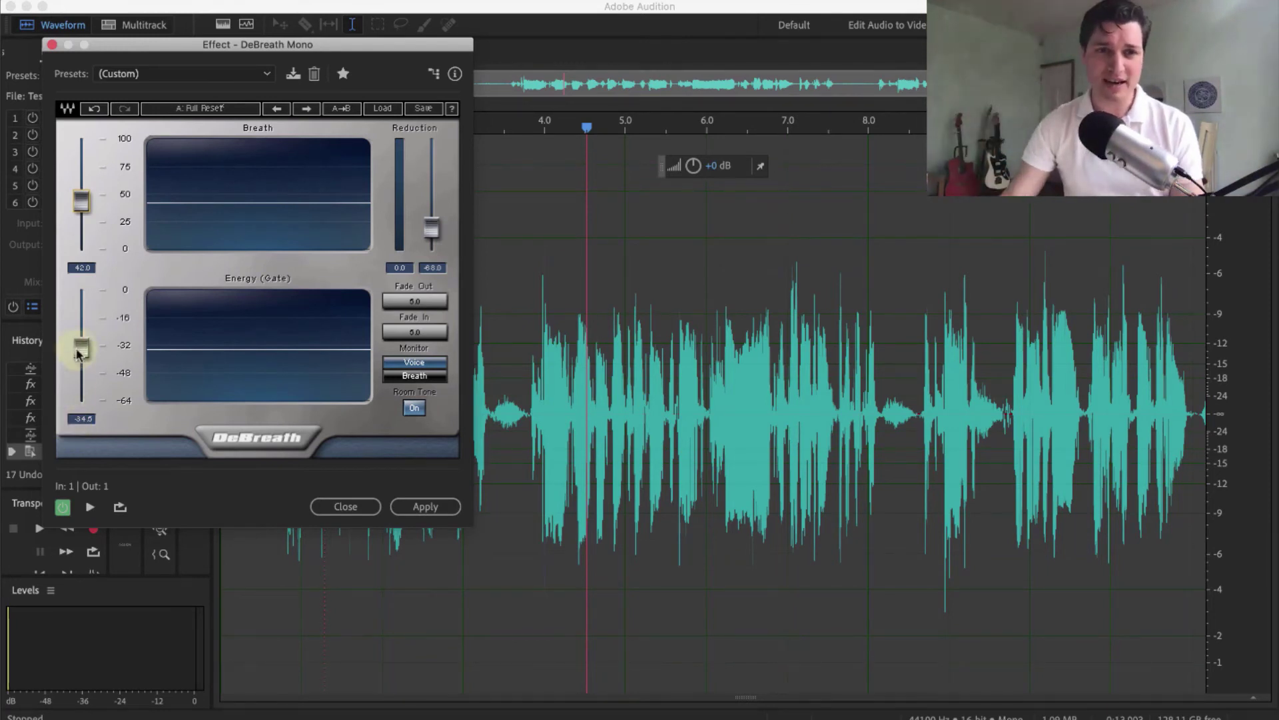
key(space)
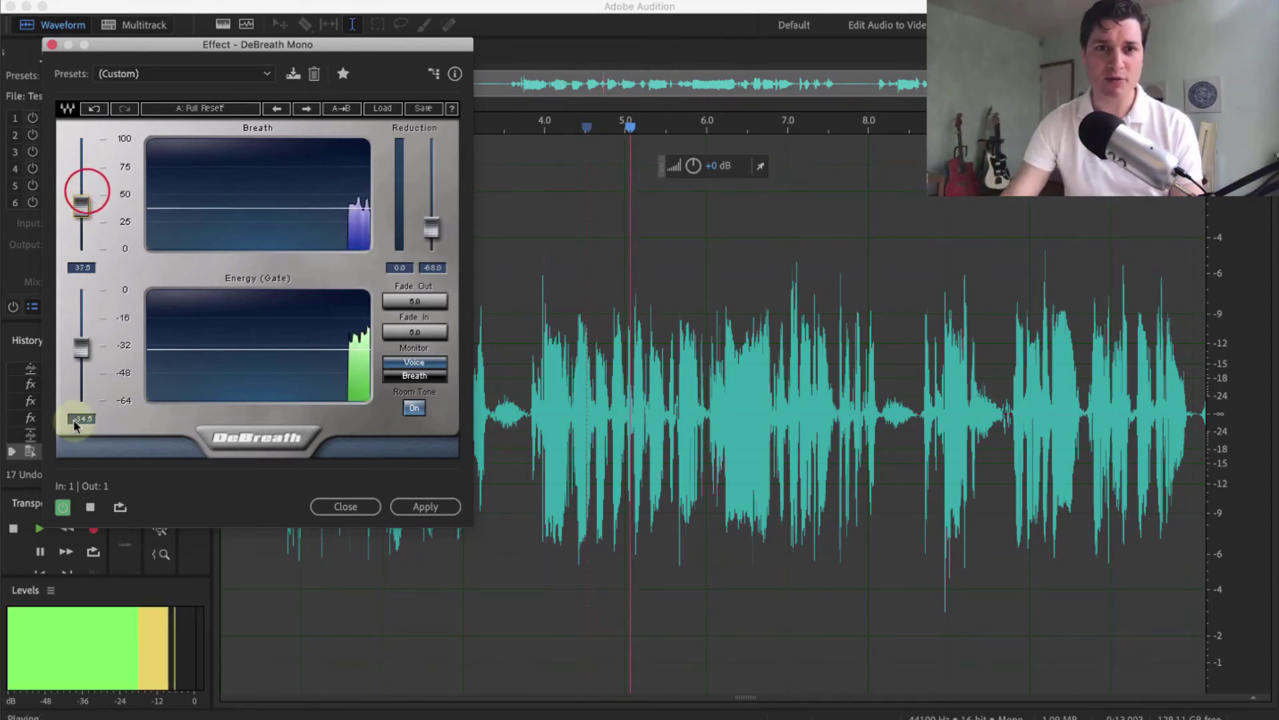
drag(88, 213, 86, 208)
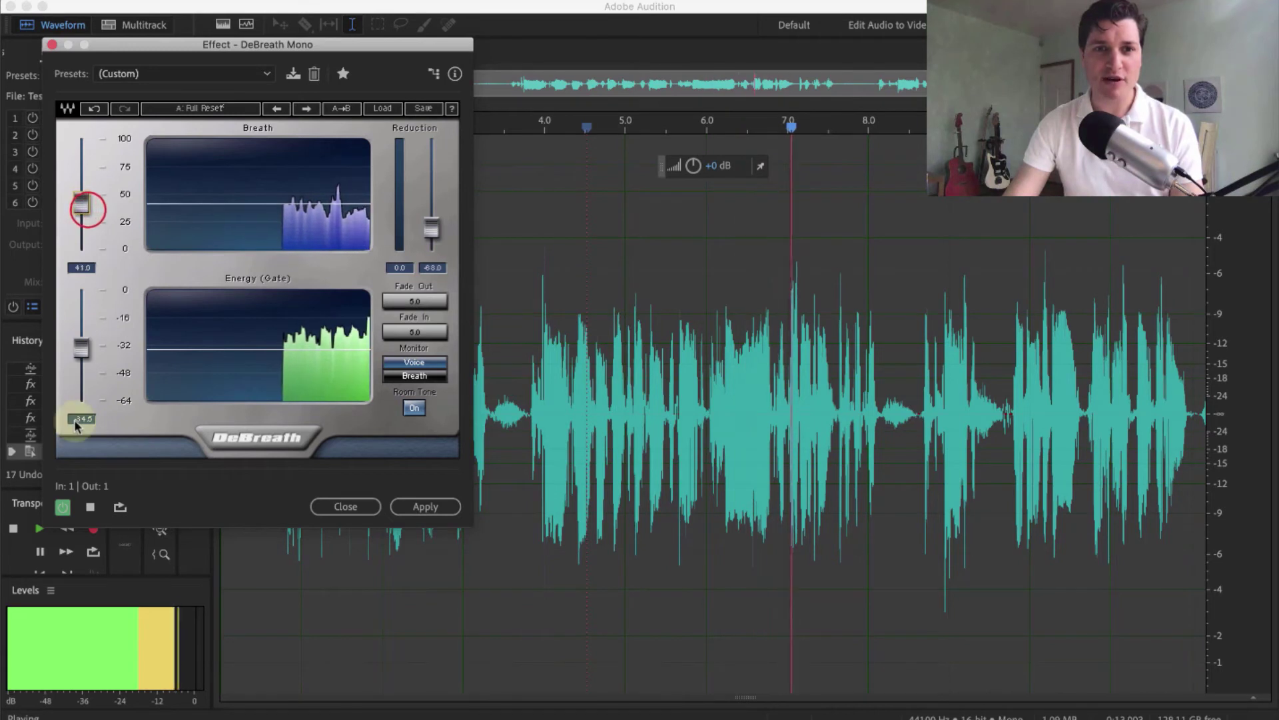
key(space)
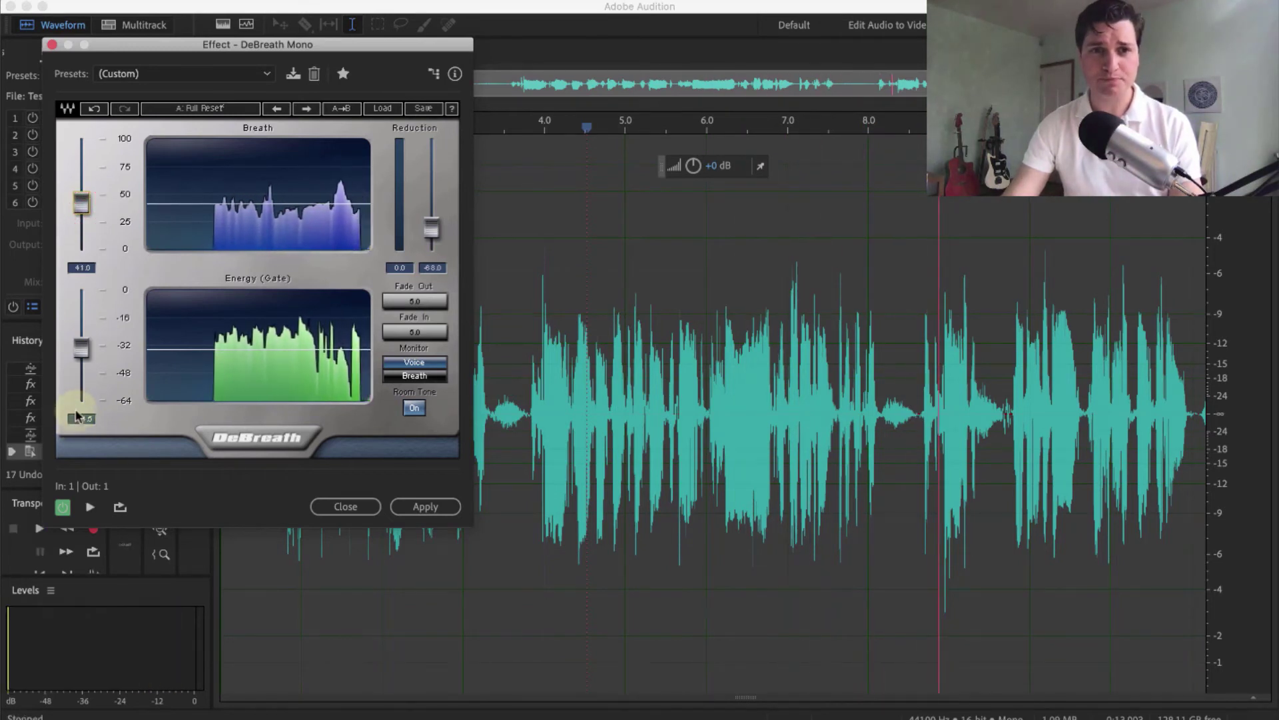
- Preview around 7.3–7.6 s, finalizing the energy gate at -31.3 and breath threshold at 44.5
drag(81, 348, 81, 345)
click(837, 142)
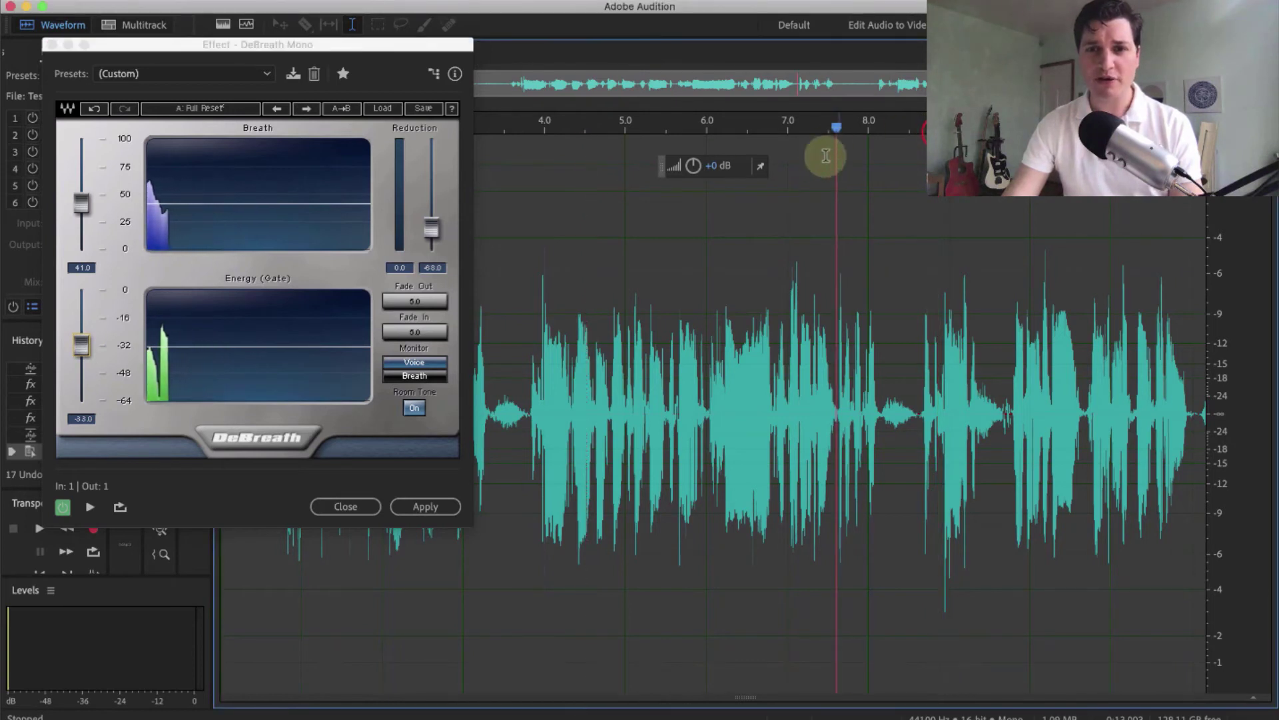
key(space)
key(space)
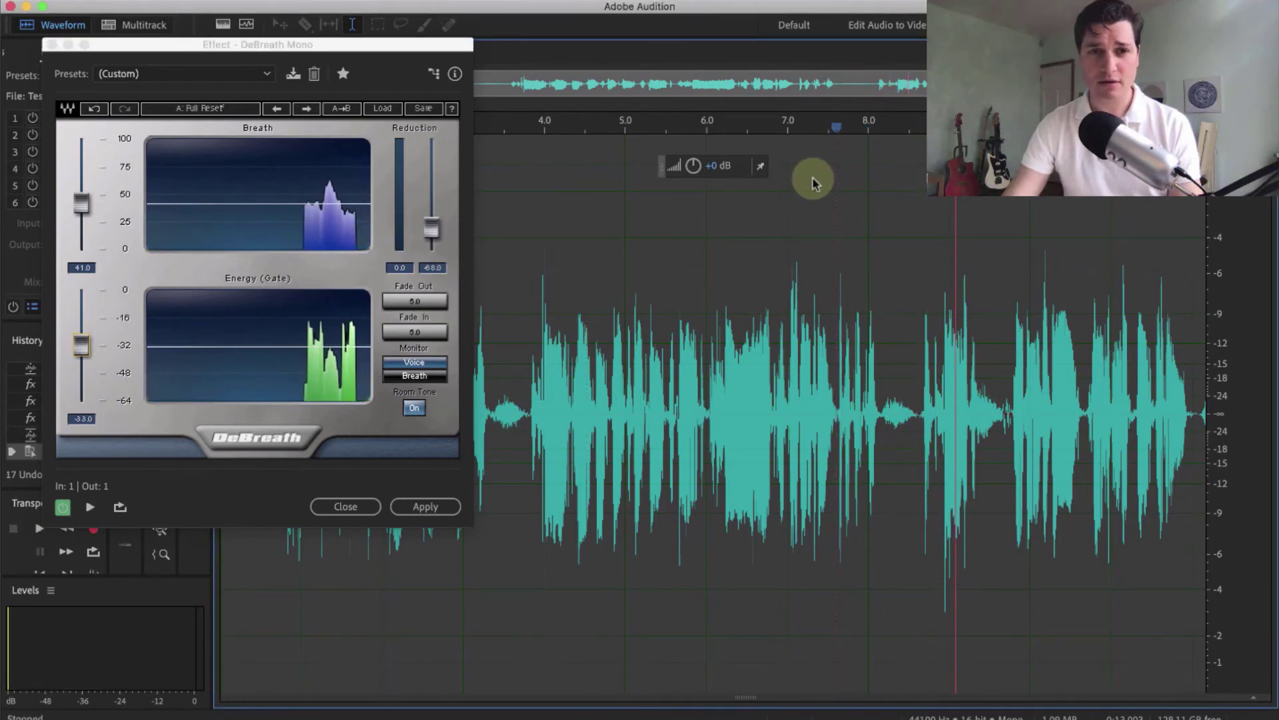
drag(81, 347, 81, 343)
drag(80, 199, 82, 196)
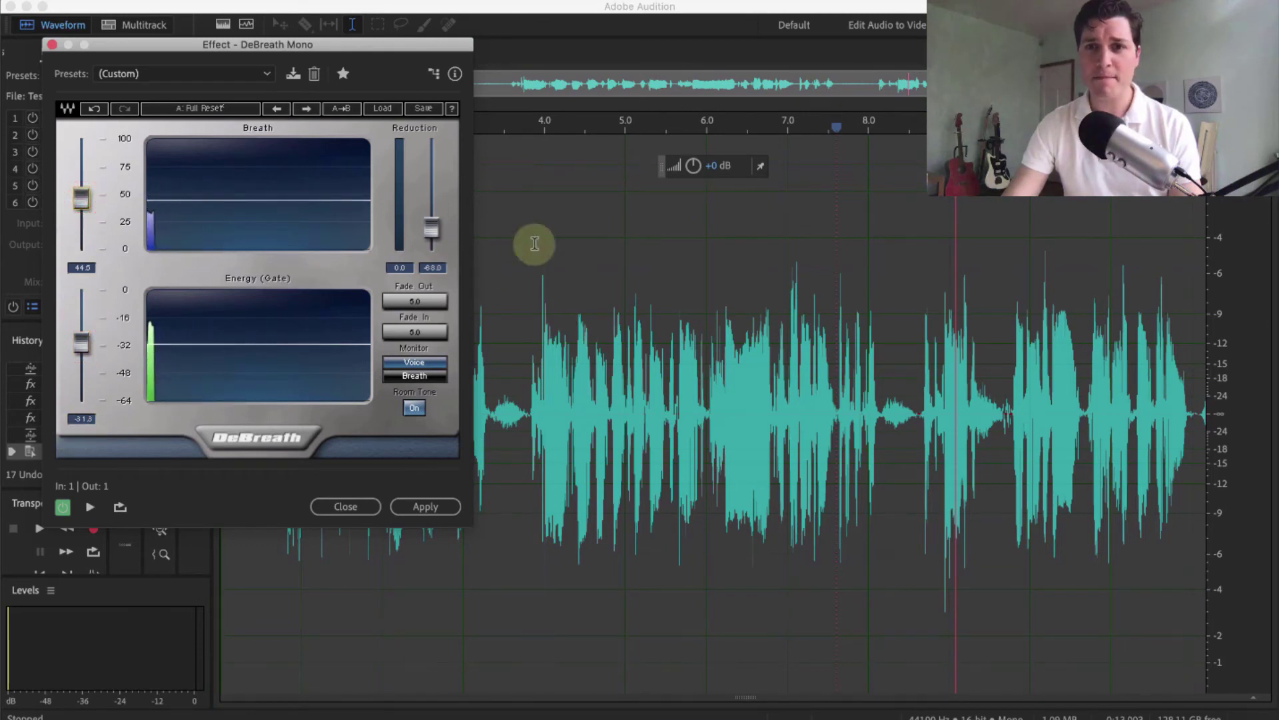
click(812, 129)
key(space)
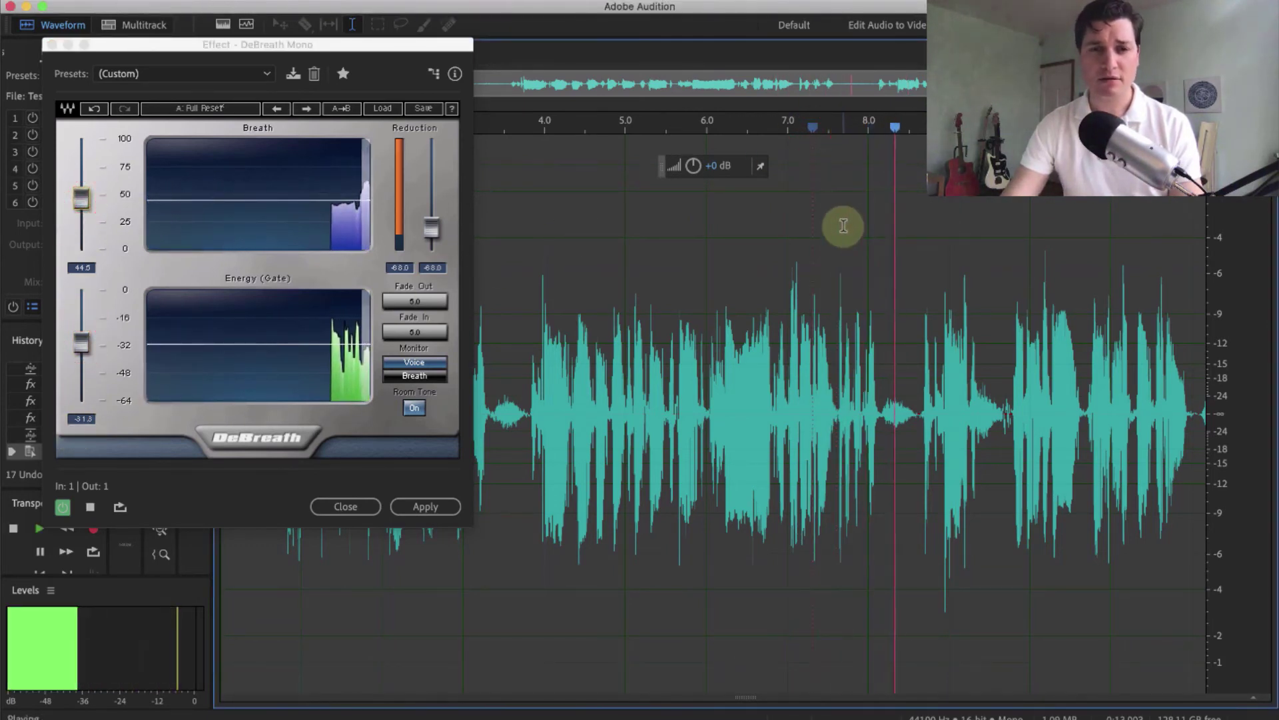
key(space)
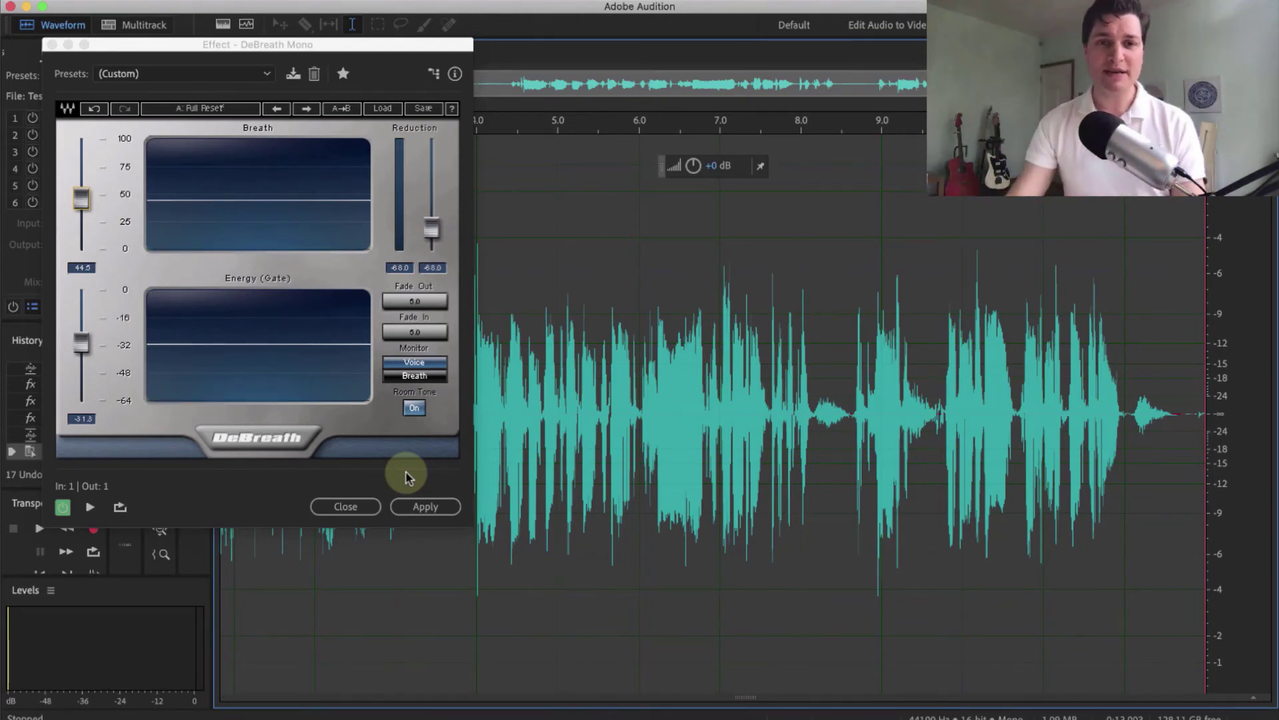
- Check the DeBreath fade-out and fade-in times, then apply DeBreath Mono to Test.wav
click(430, 300)
click(414, 333)
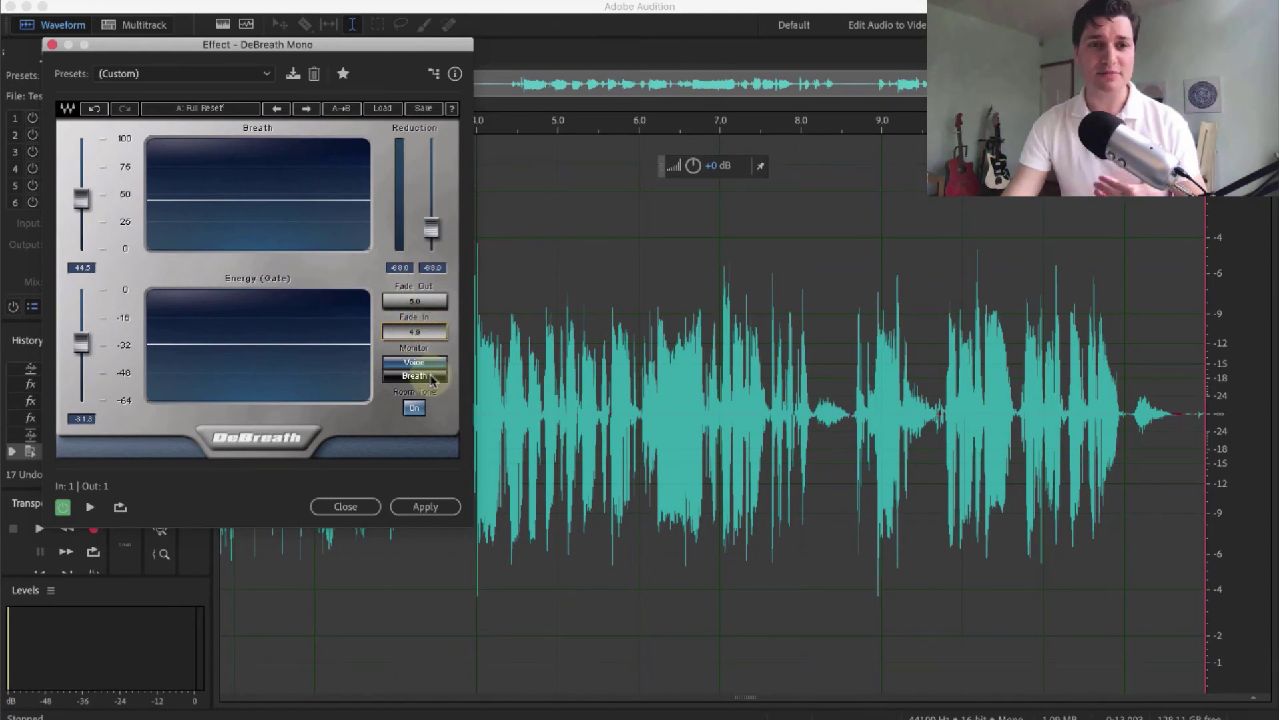
click(425, 508)
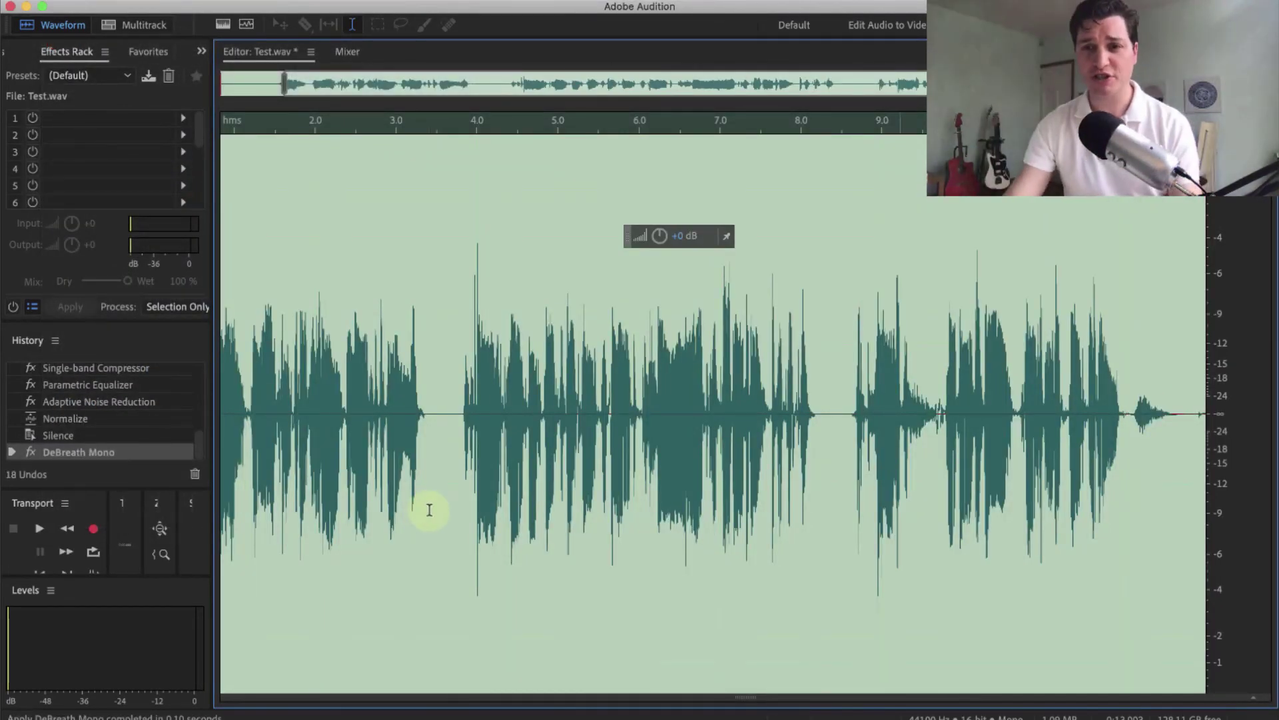
- Silence the tail of the recording from the last phrase to the end
drag(1128, 410, 1248, 420)
right_click(1171, 423)
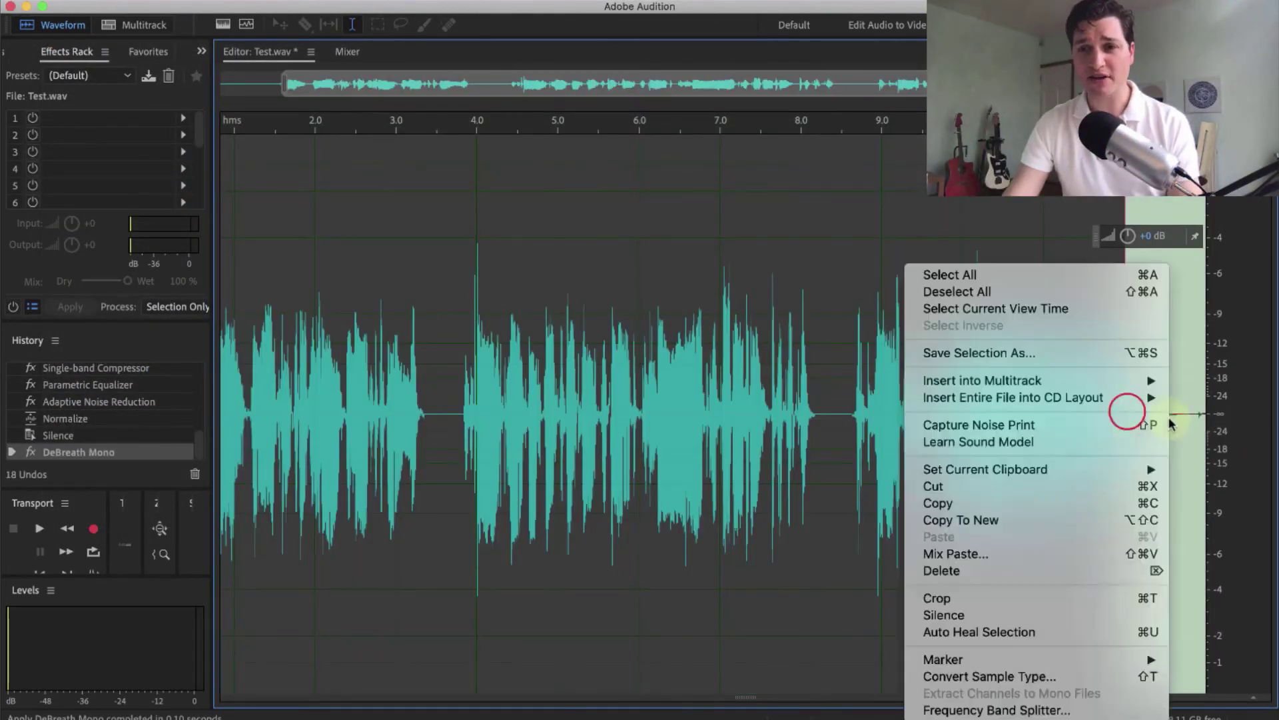
click(1038, 613)
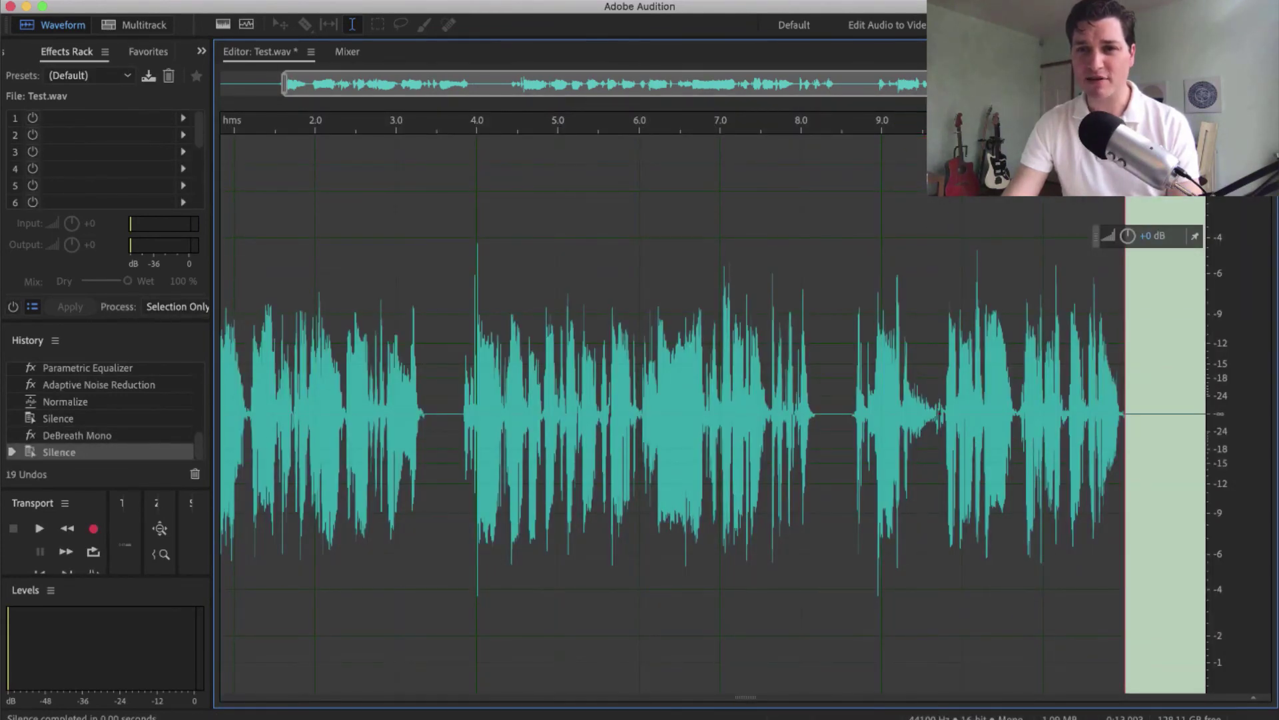
- Zoom to 9.1–10.0 s and silence the breath between about 9.27 s and 9.77 s
scroll(775, 102, up, 5)
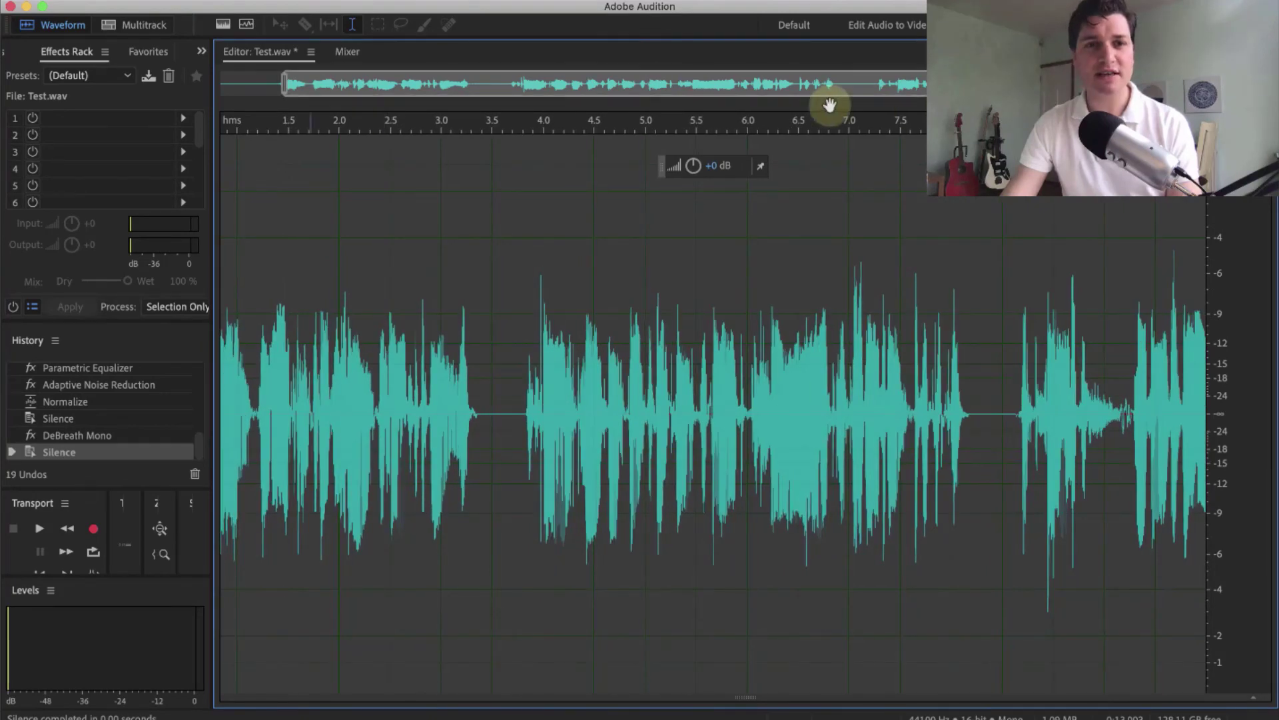
drag(286, 86, 906, 128)
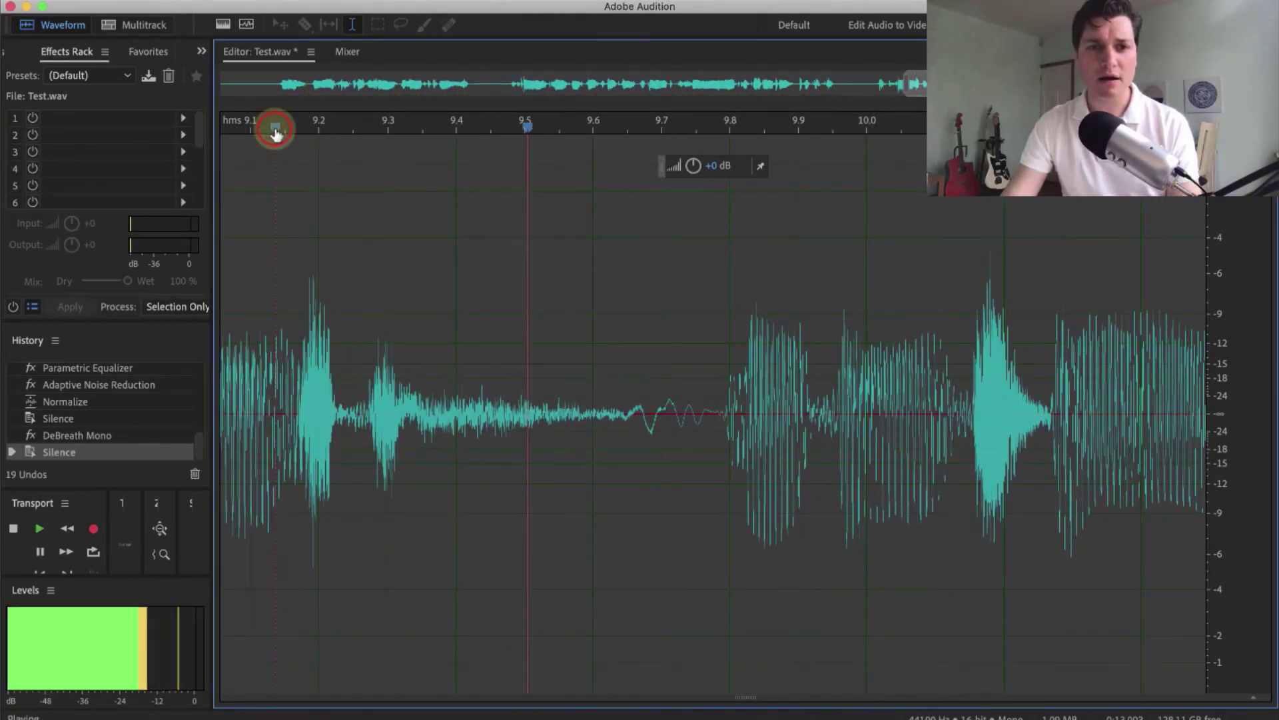
key(space)
drag(704, 403, 350, 397)
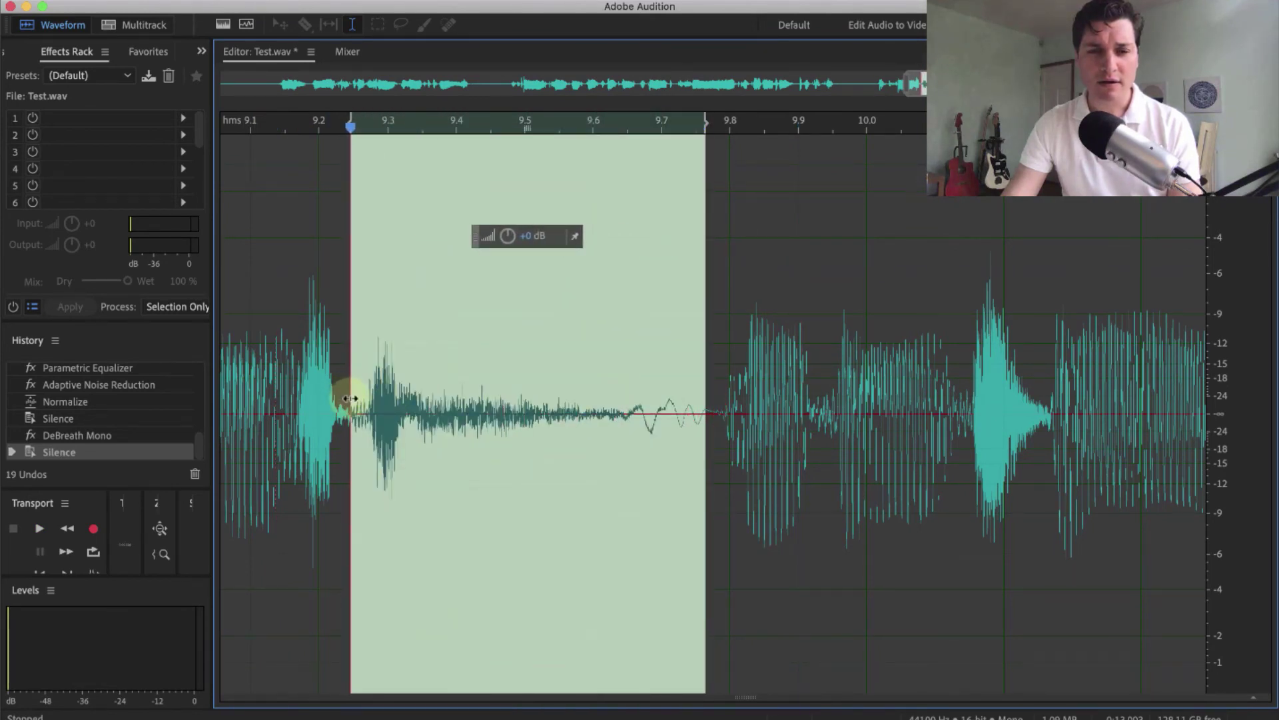
key(space)
key(space)
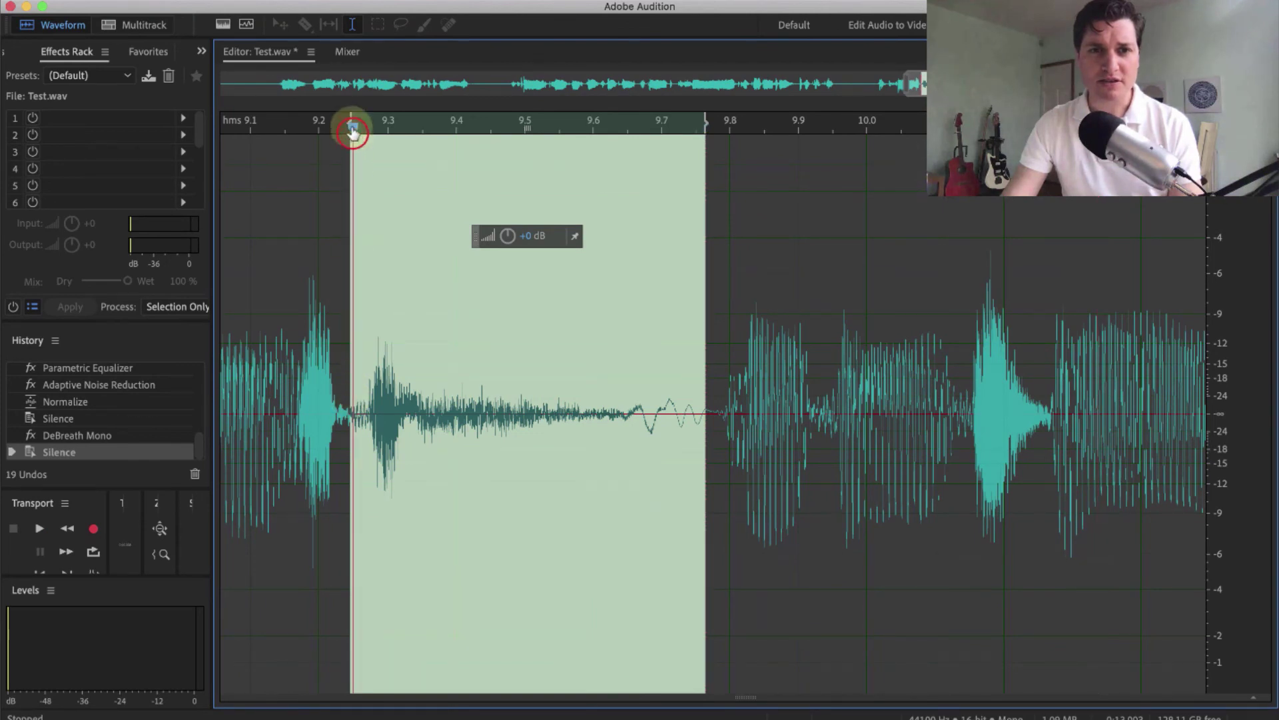
drag(348, 115, 365, 119)
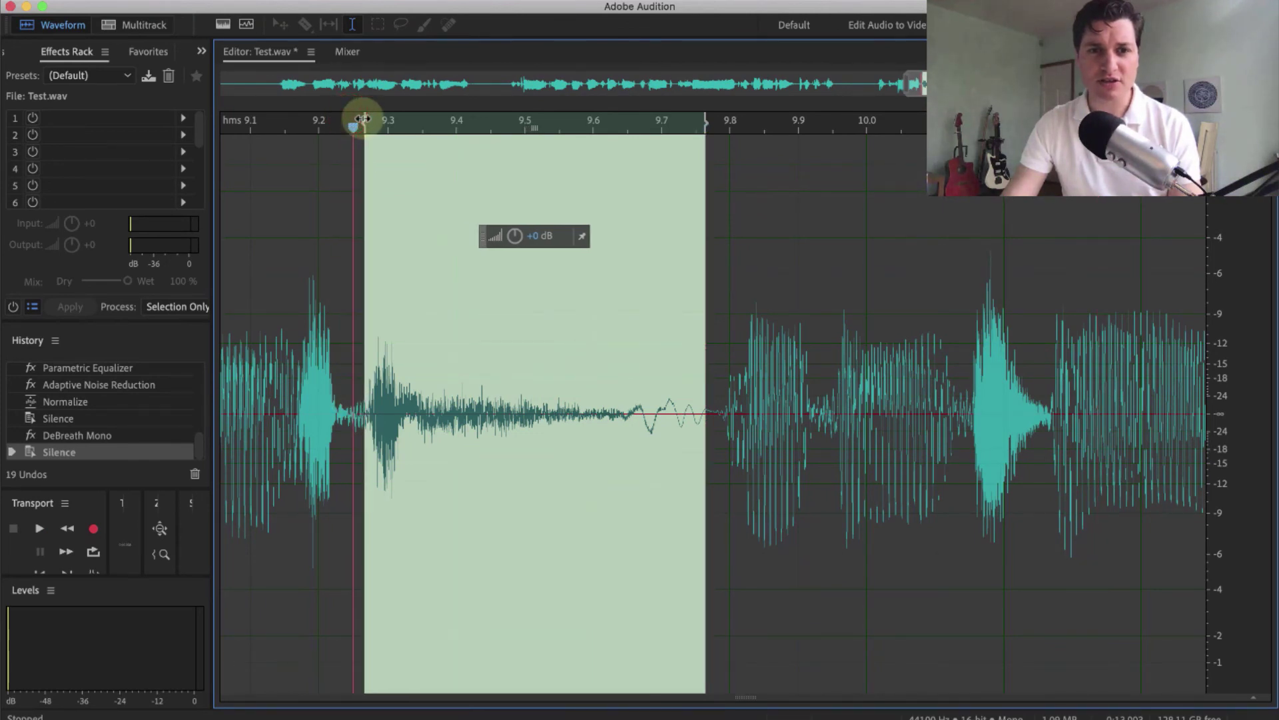
right_click(402, 375)
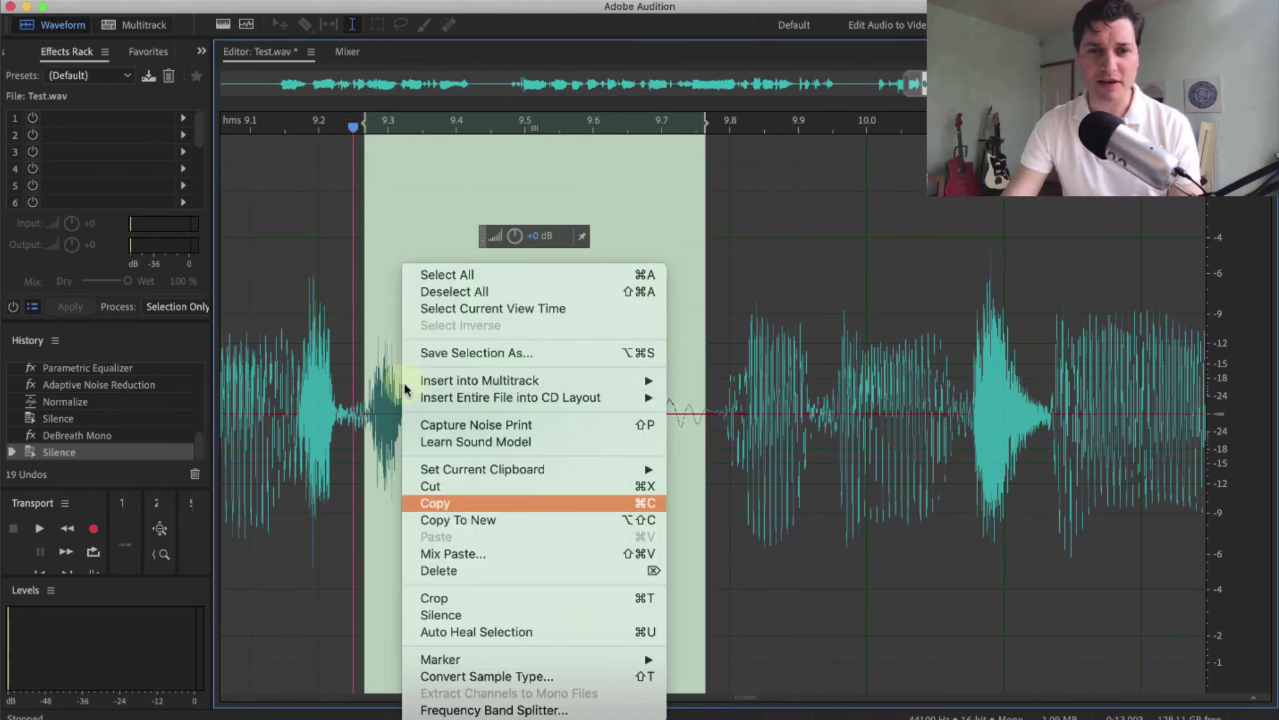
click(478, 613)
- Silence the short breath just after 9.2 s
click(292, 234)
key(space)
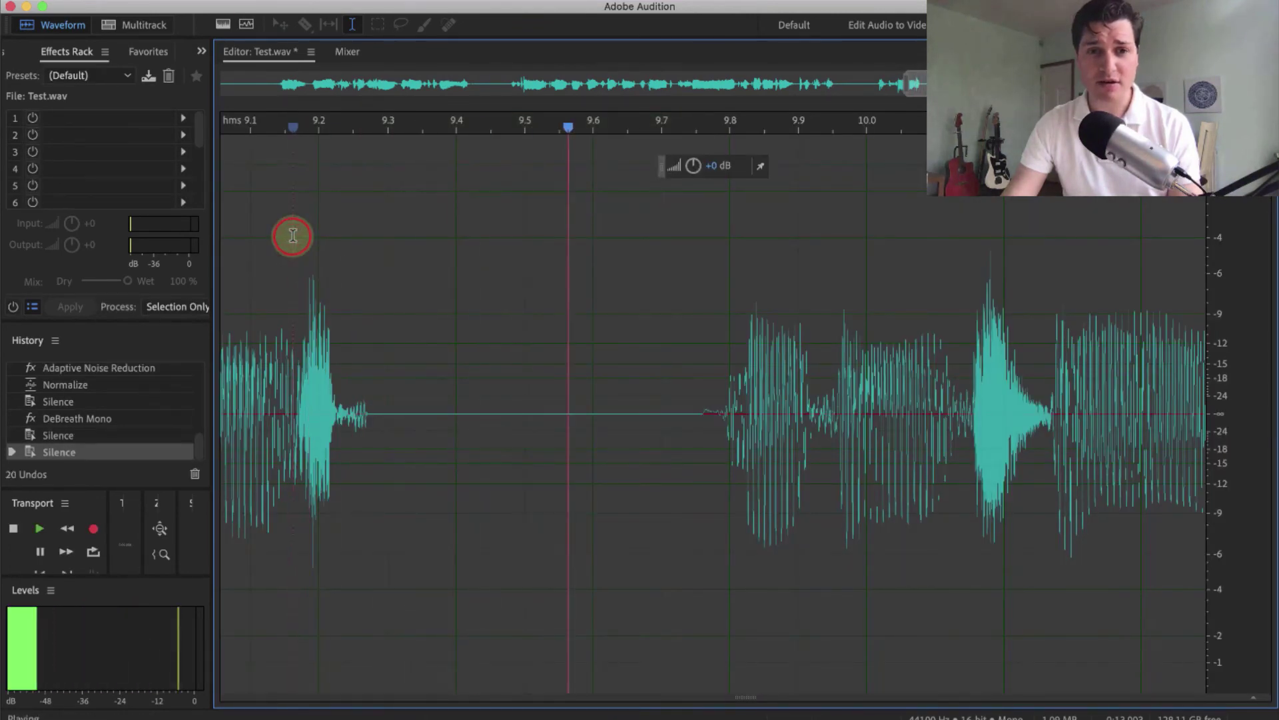
click(351, 413)
drag(351, 418, 377, 417)
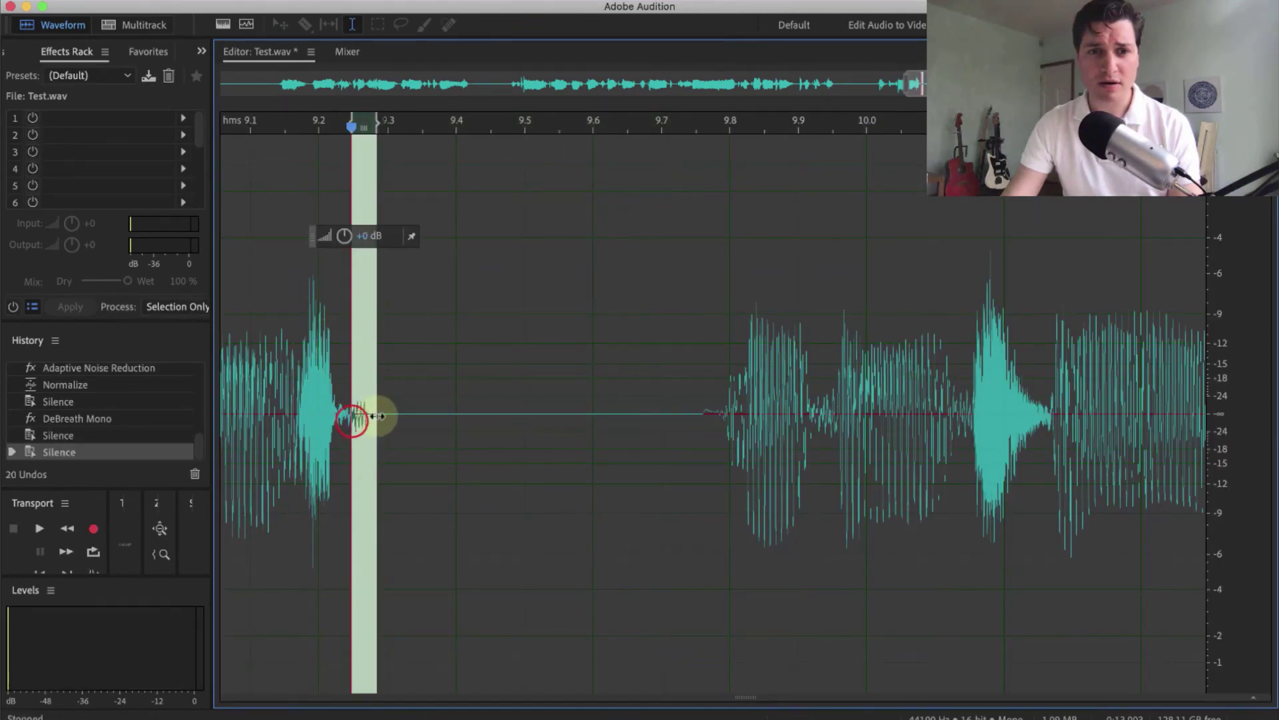
right_click(365, 419)
click(422, 614)
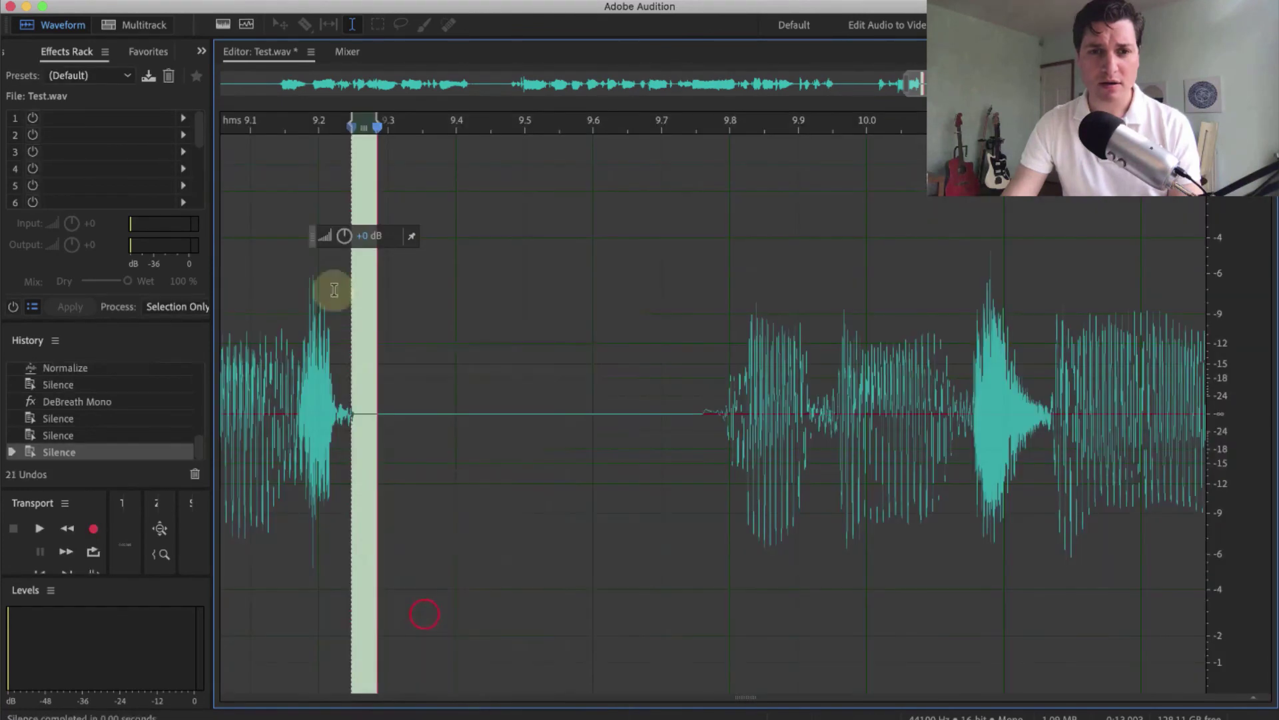
- Play back the silenced passage from 9.1 s to check the gaps
click(290, 136)
key(space)
click(252, 127)
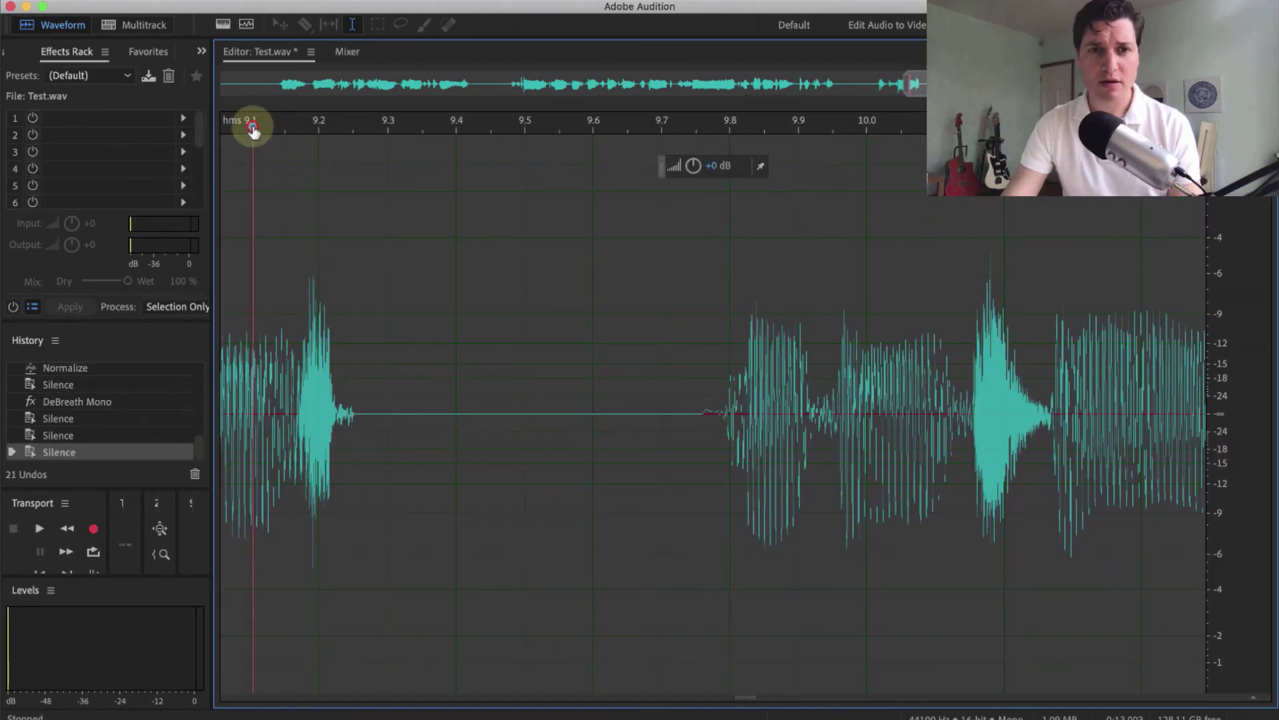
key(space)
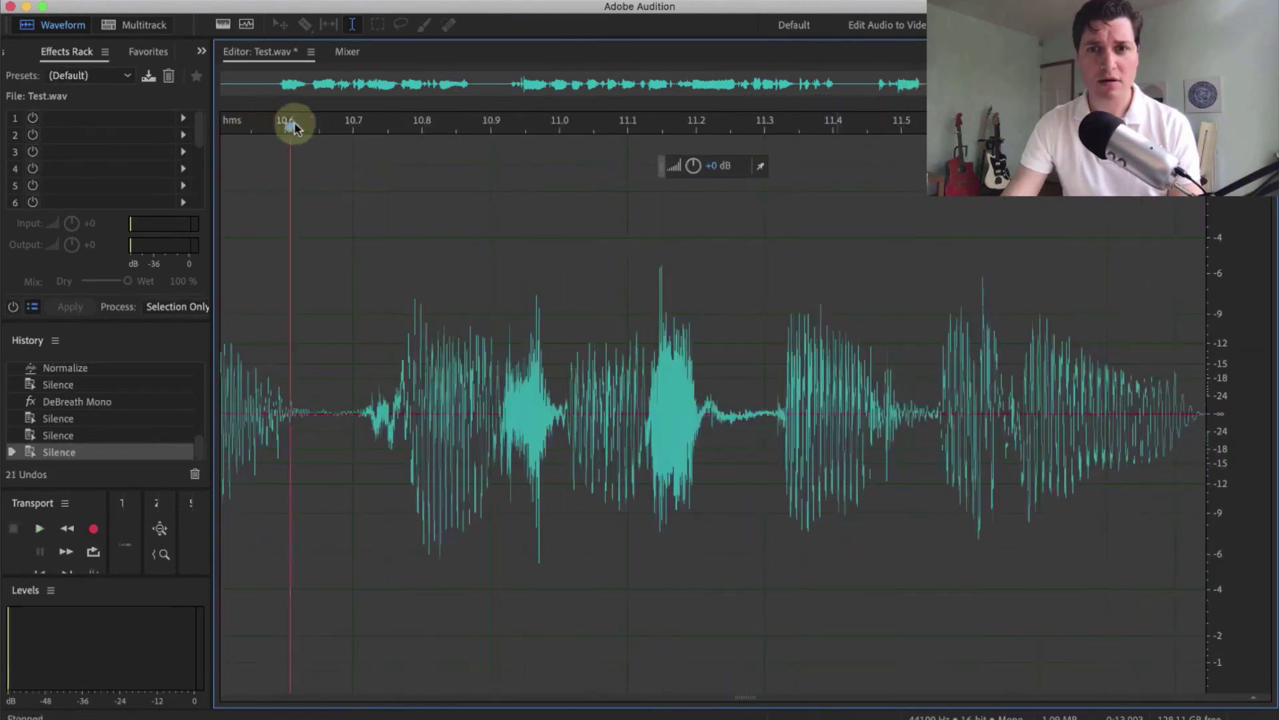
drag(1020, 86, 219, 87)
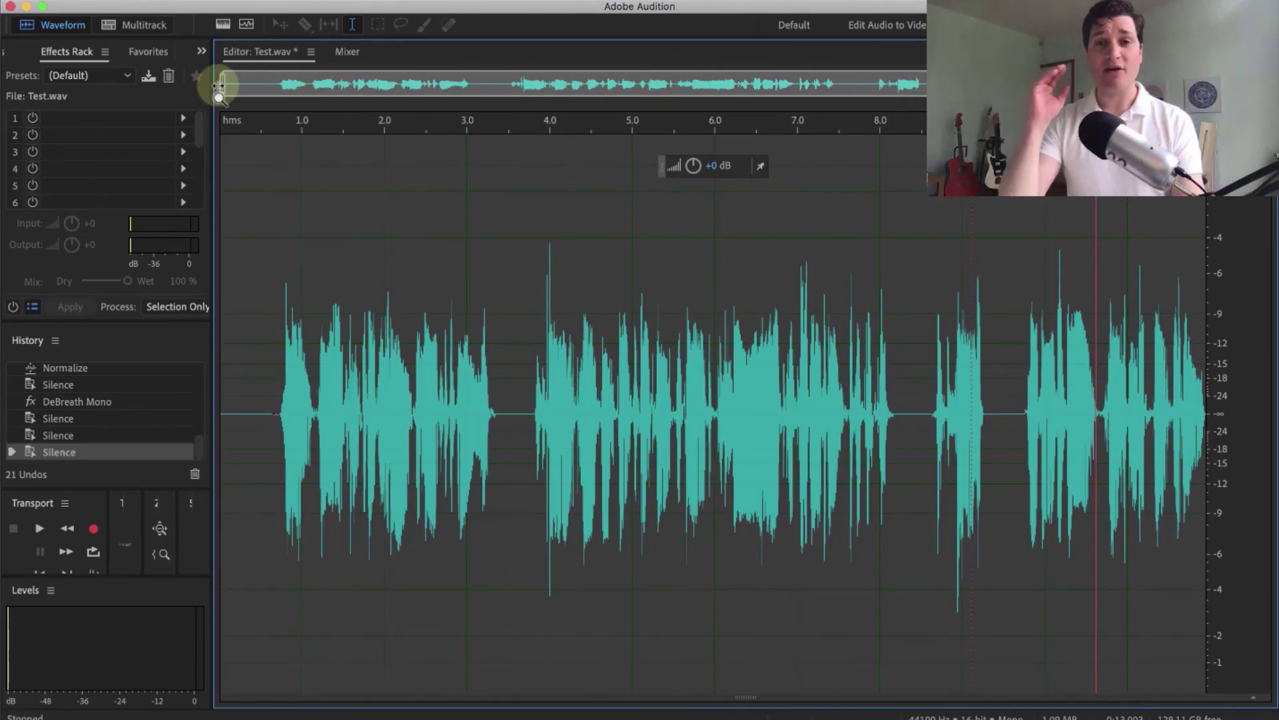
click(242, 250)
key(space)
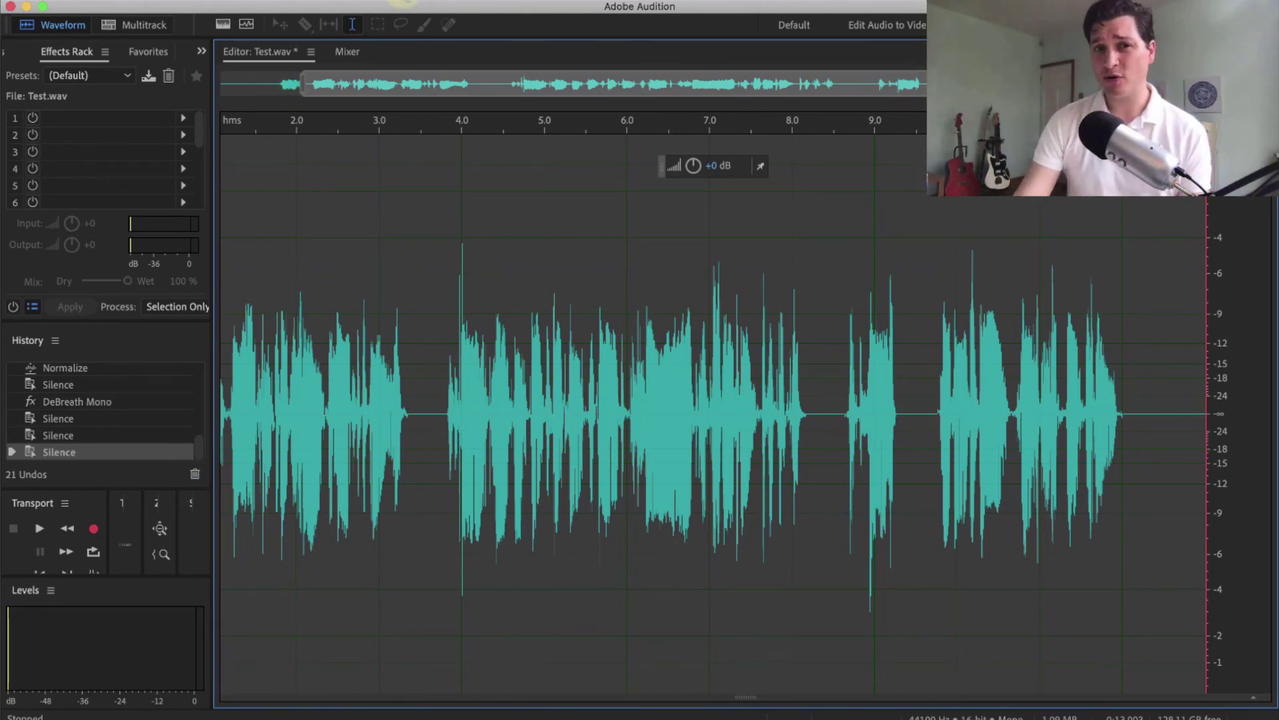
- Look over the saved favorites list without running one, then place the playhead near 6.1 s
click(404, 1)
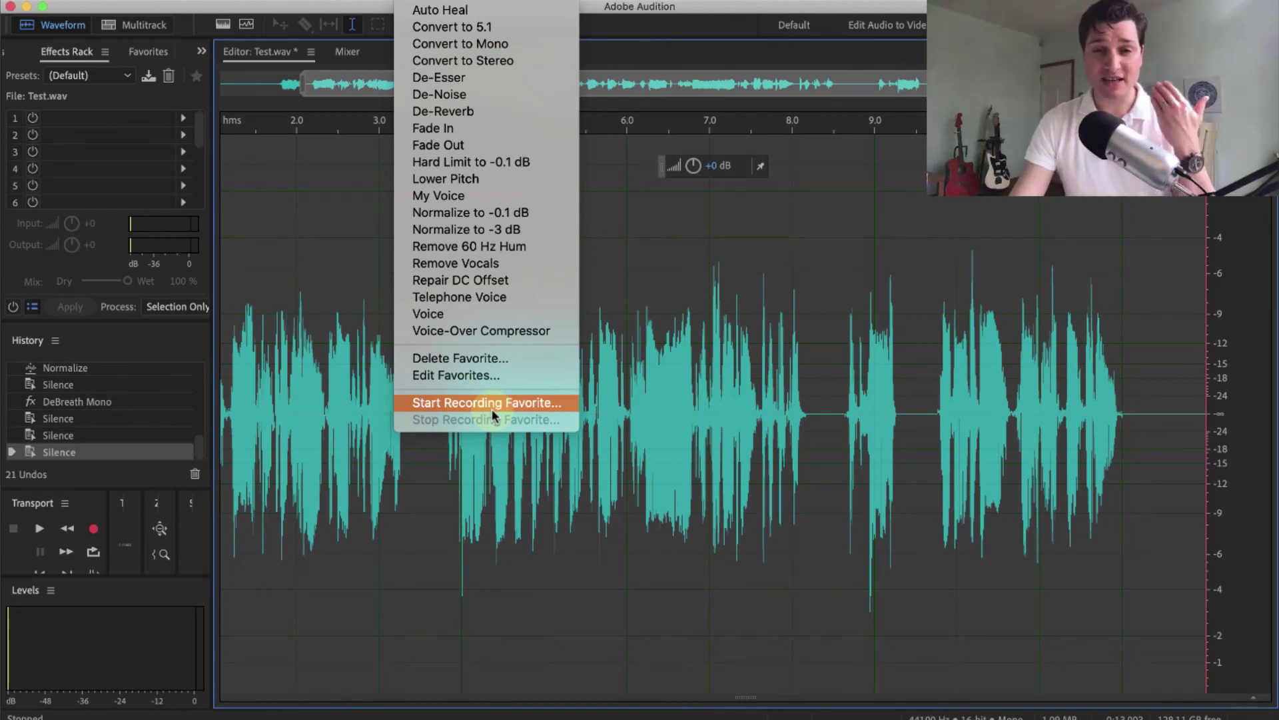
click(693, 313)
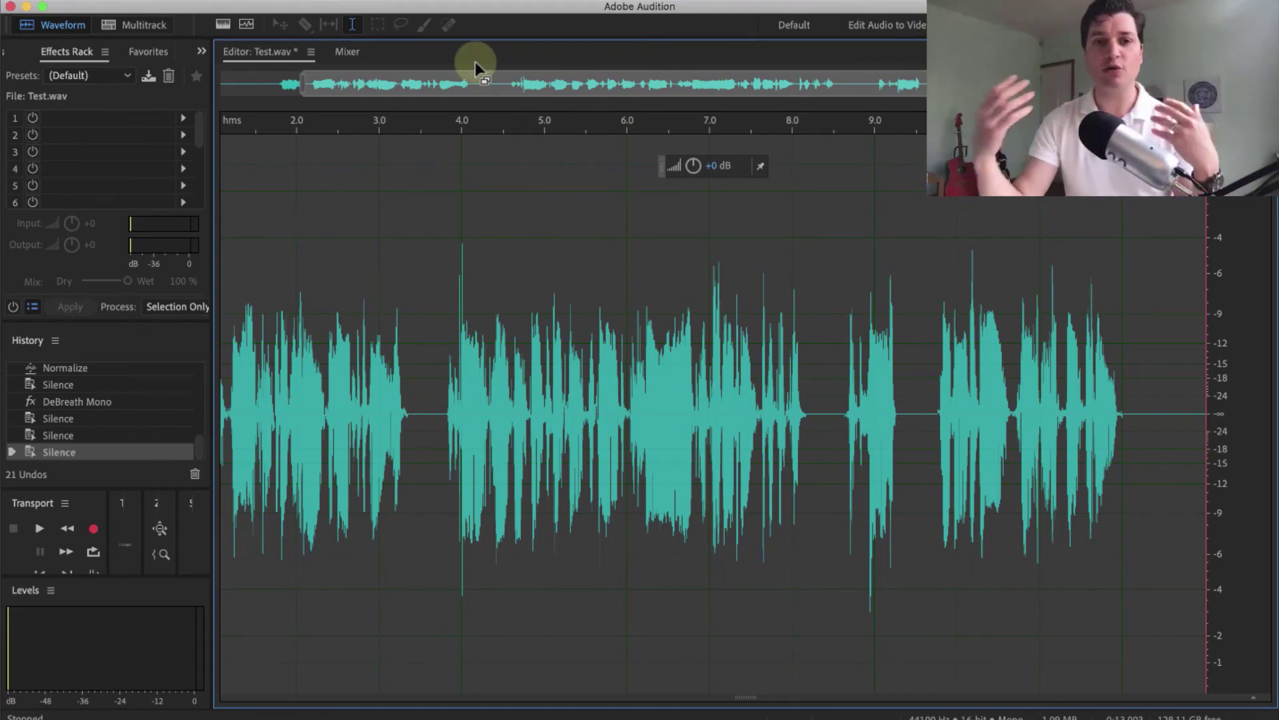
click(453, 3)
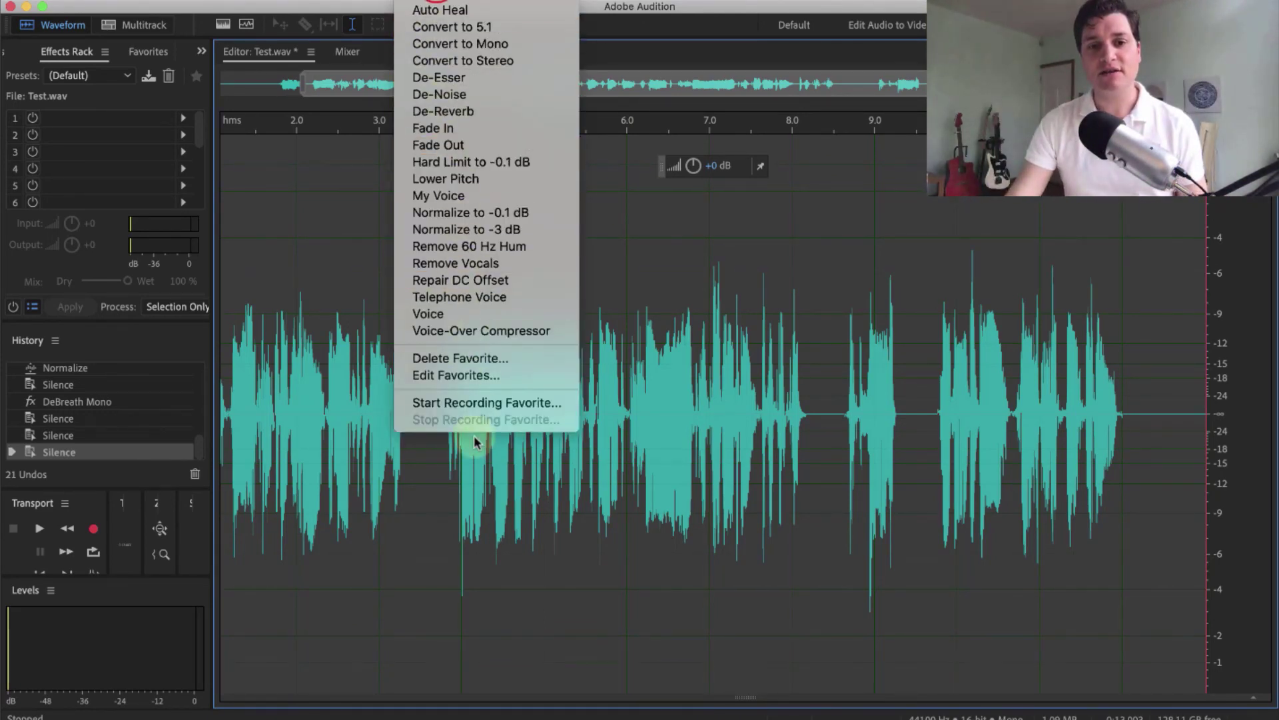
click(662, 357)
click(634, 258)
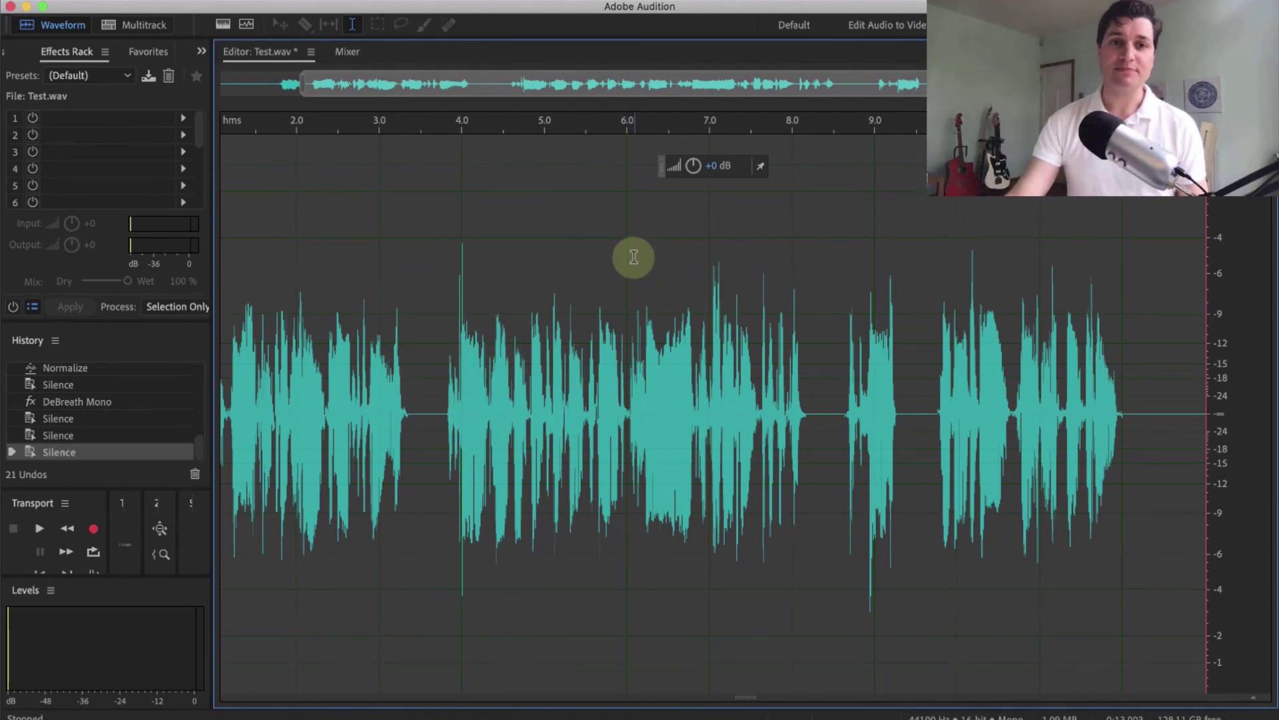
- Step through earlier history states back to the raw Record state and select the Normalize step after it
click(76, 406)
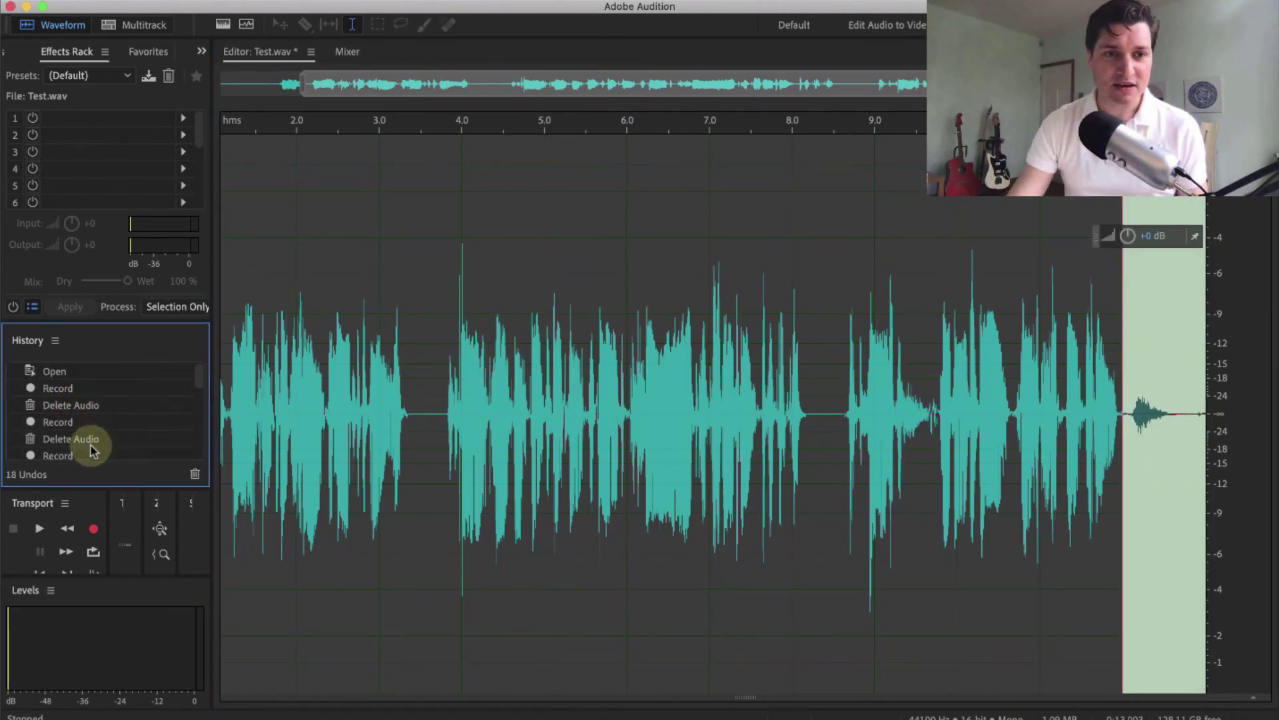
scroll(94, 450, down, 3)
click(67, 453)
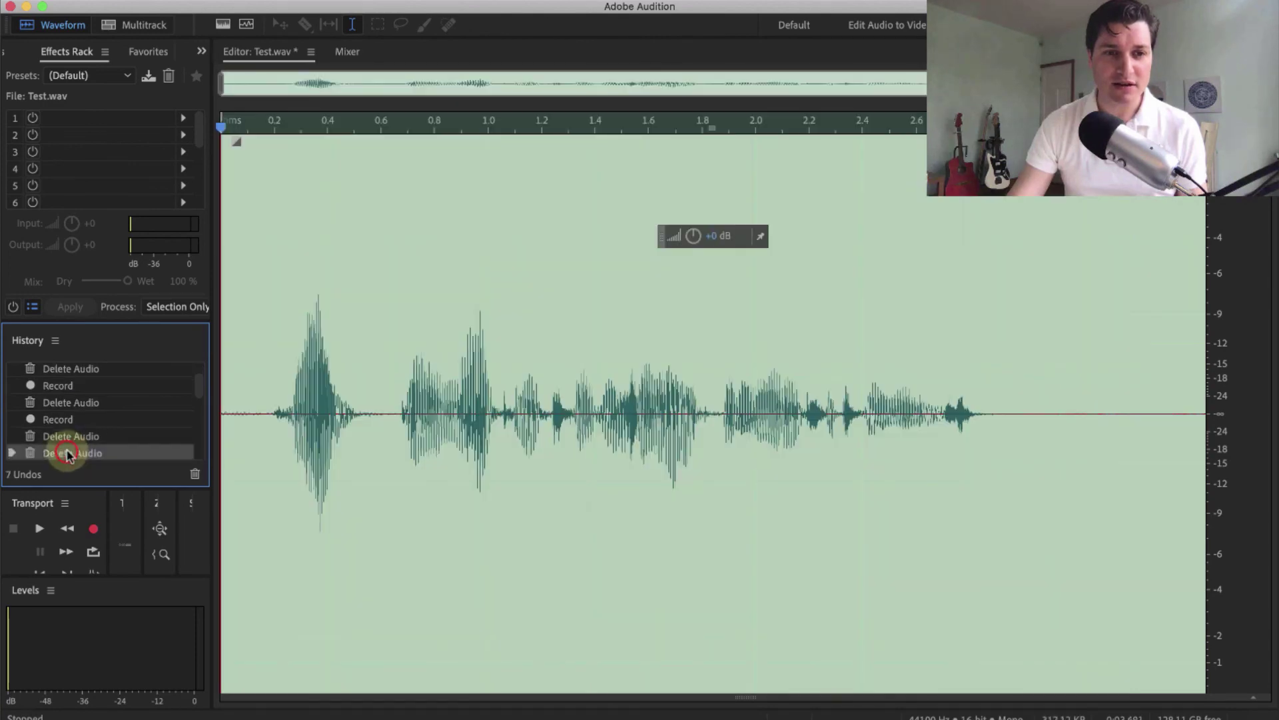
click(72, 437)
scroll(72, 442, down, 3)
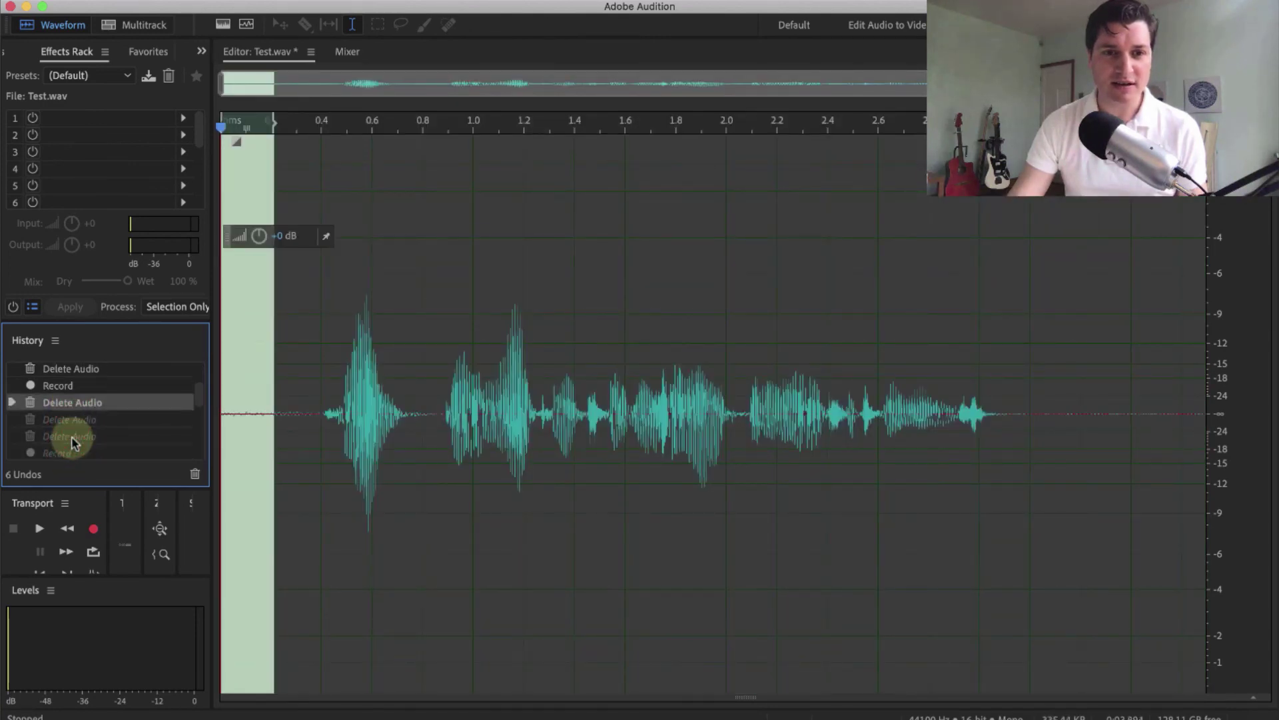
scroll(74, 441, up, 2)
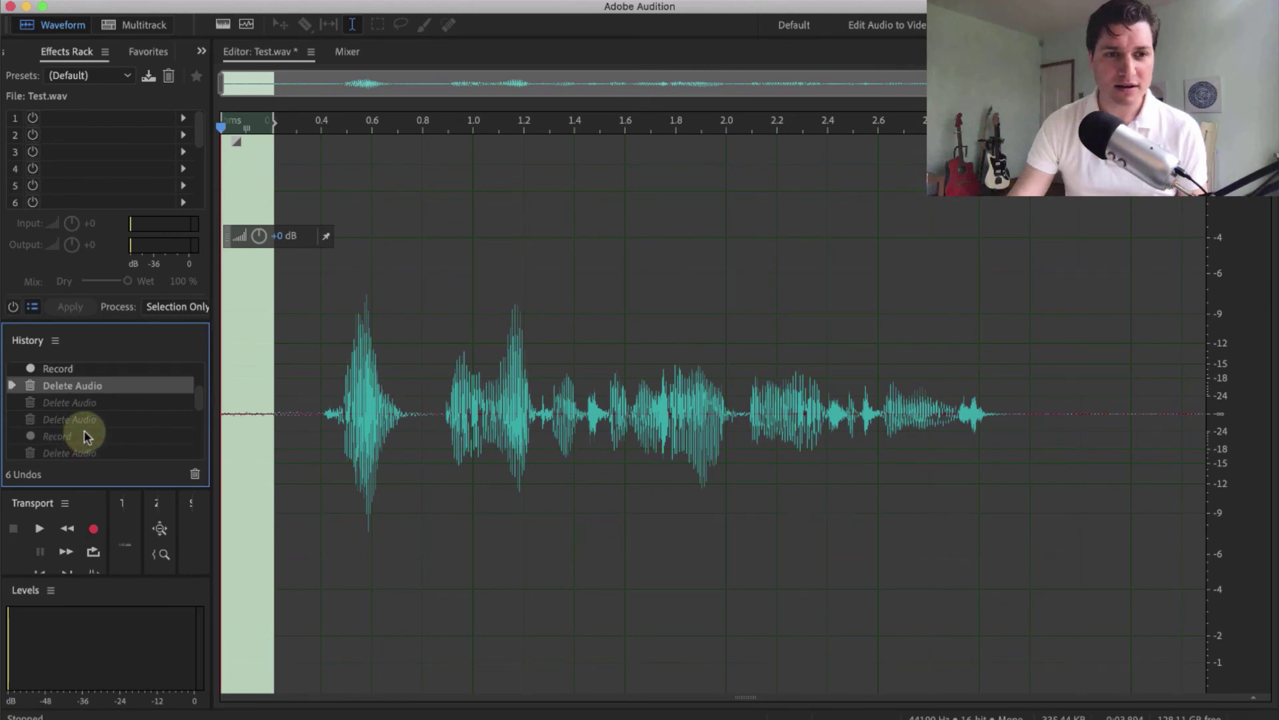
click(87, 437)
click(91, 453)
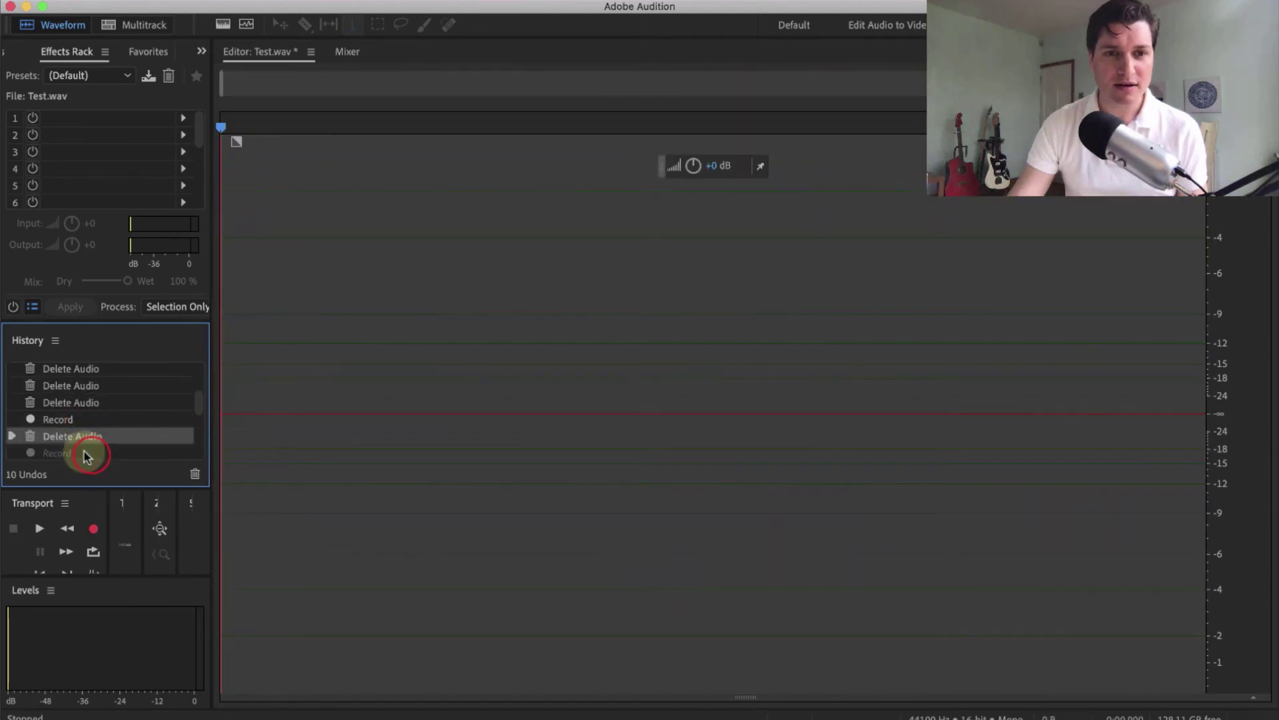
click(87, 450)
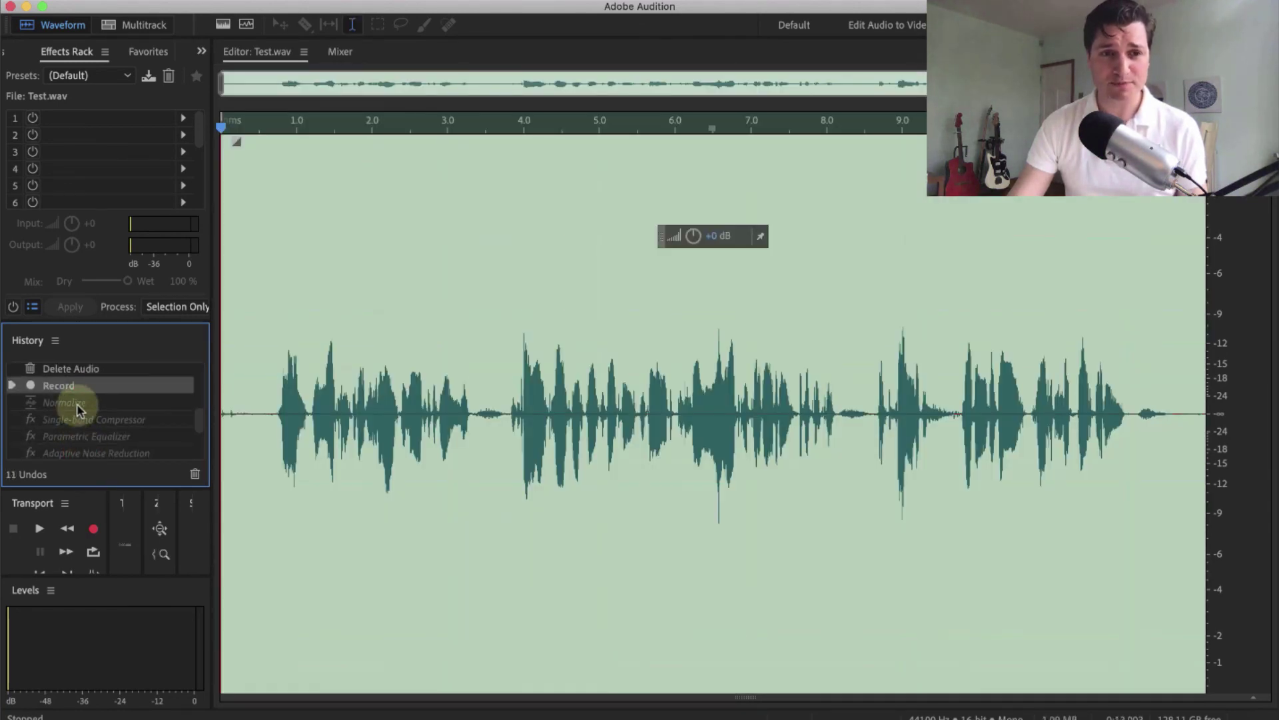
click(77, 402)
- Delete all processing history after the recording and run the Voice favorite chain
click(194, 474)
click(783, 398)
click(447, 3)
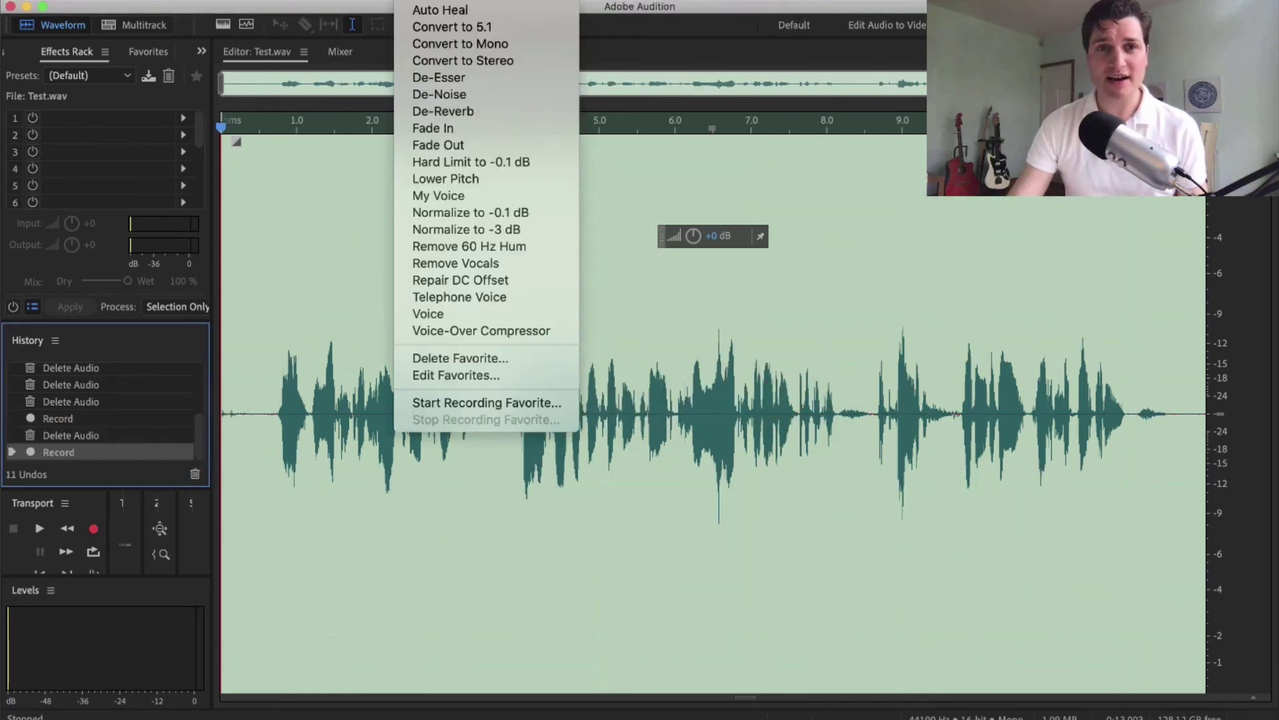
click(450, 318)
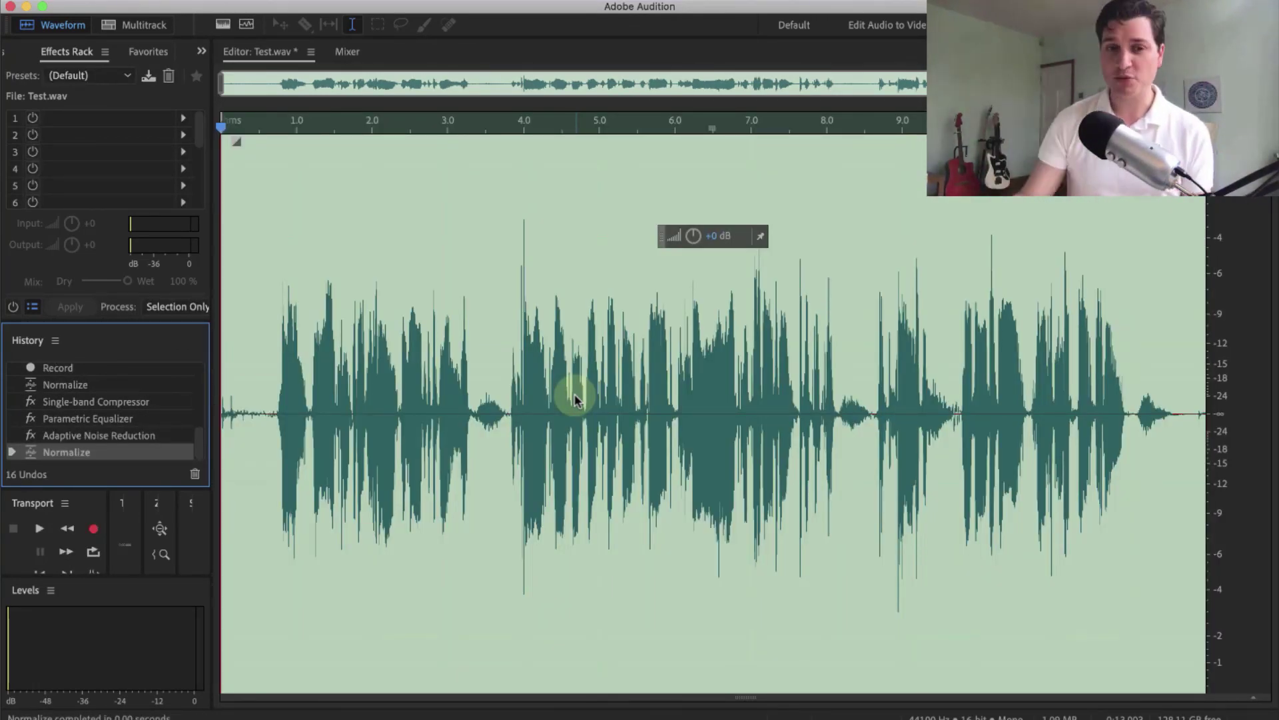
- Apply Waves DeBreath Mono from the VST effects to the recording
click(351, 2)
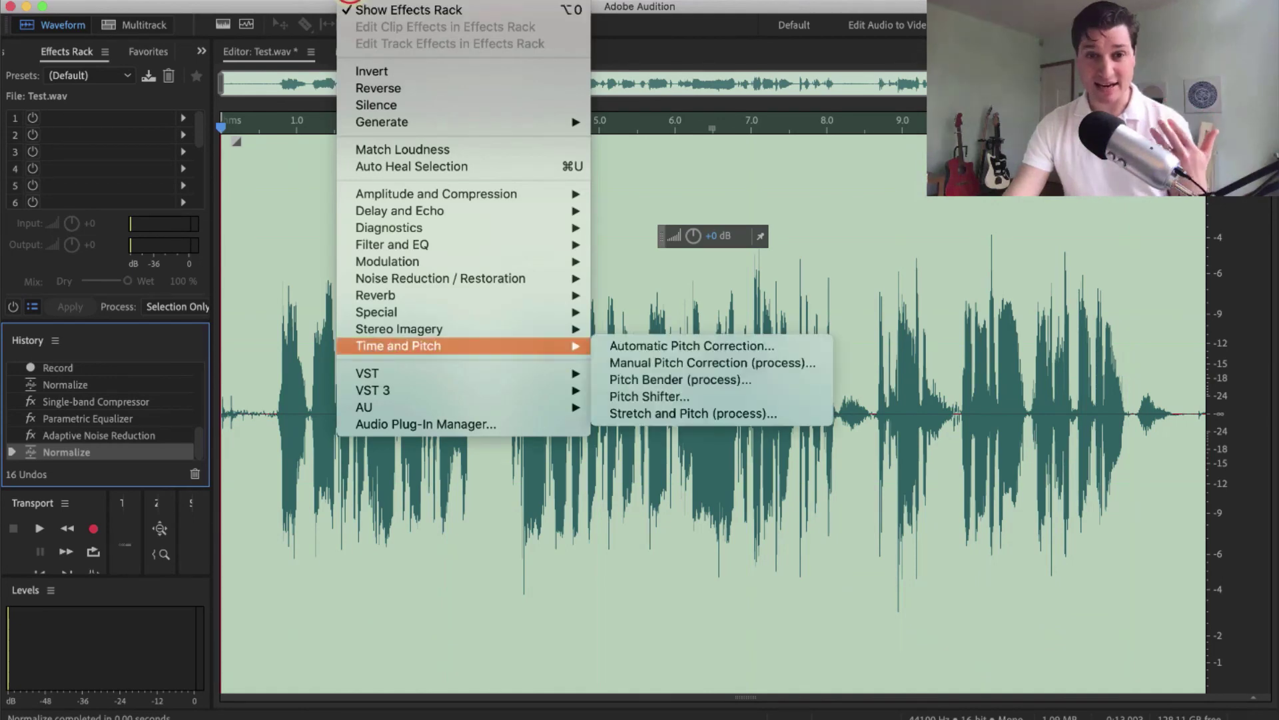
mouse_move(643, 374)
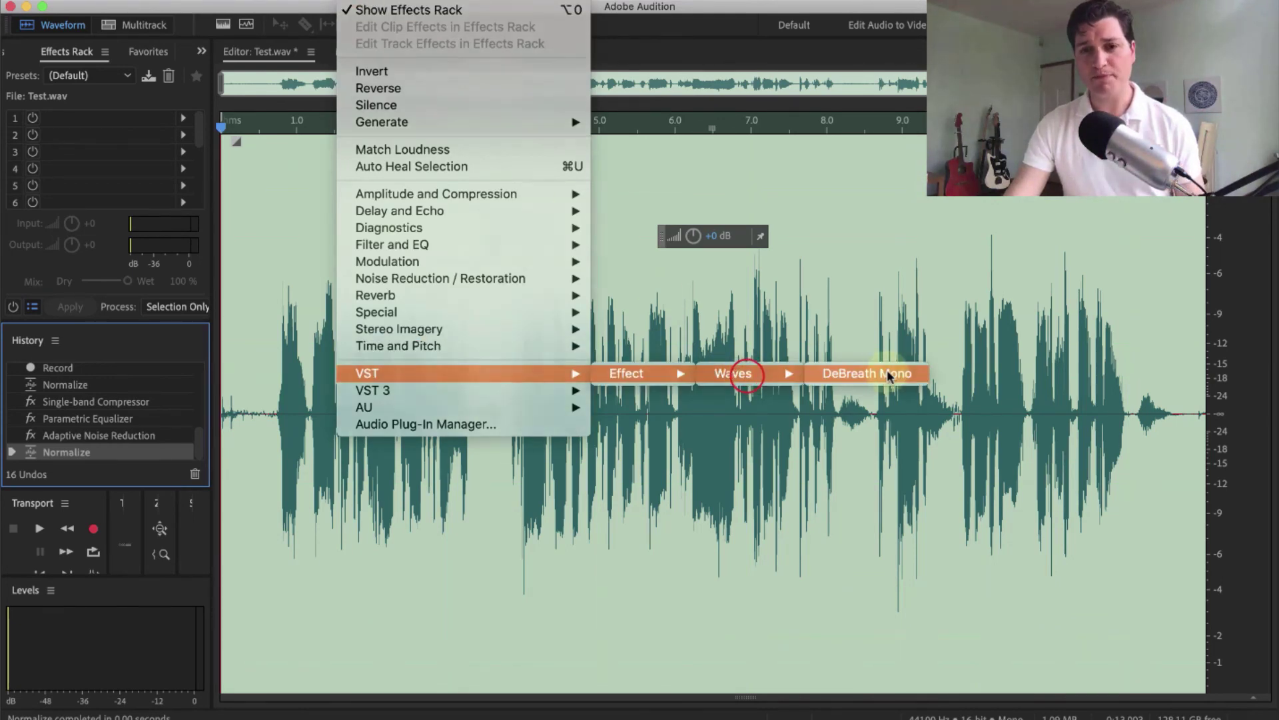
click(888, 372)
click(426, 508)
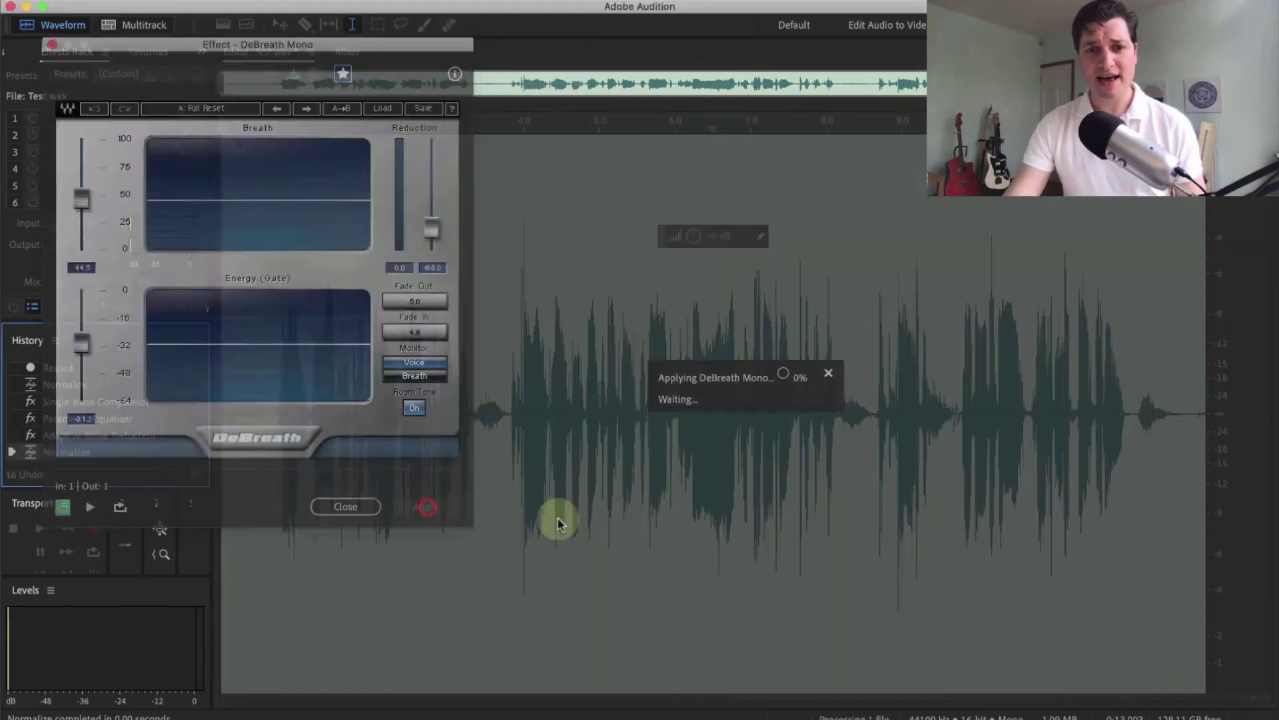